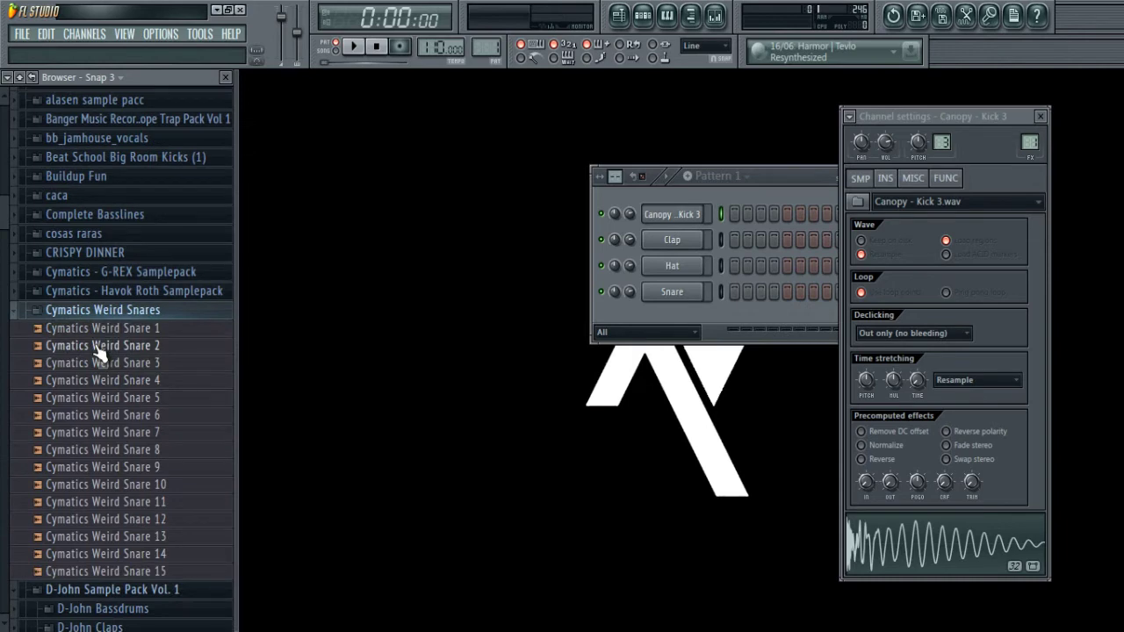
- Audition the samples in the Cymatics Weird Snares folder and load Cymatics Weird Snare 8 onto the Snare channel
{"action": "left_click", "coordinate": [98, 420]}
{"action": "key", "text": "Down"}
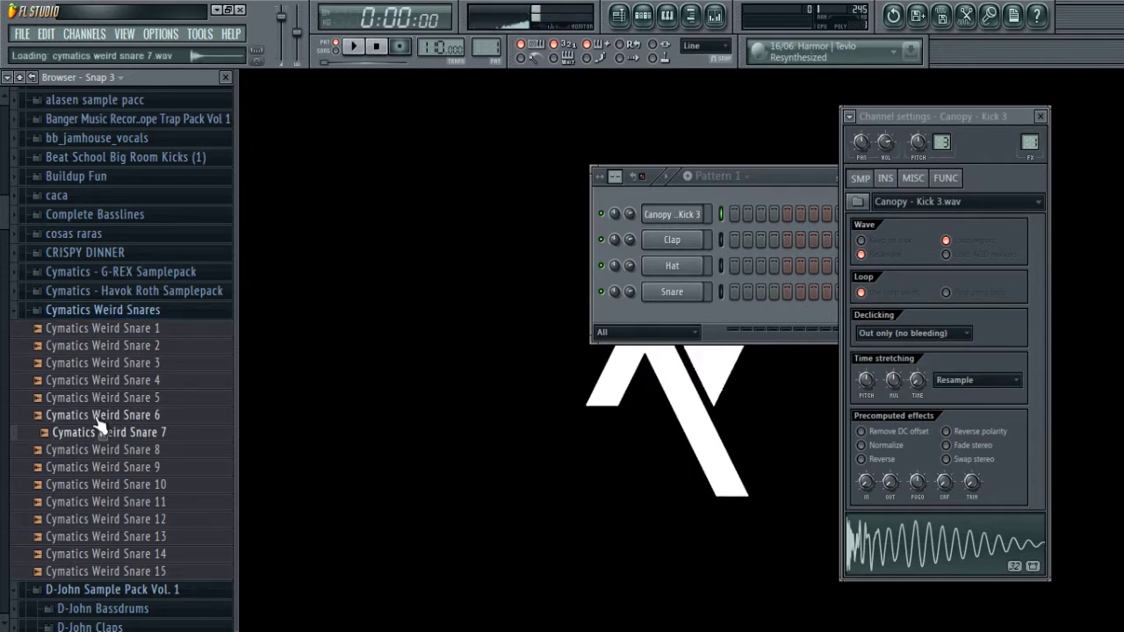
{"action": "key", "text": "Down"}
{"action": "left_click", "coordinate": [99, 380]}
{"action": "left_click", "coordinate": [99, 348]}
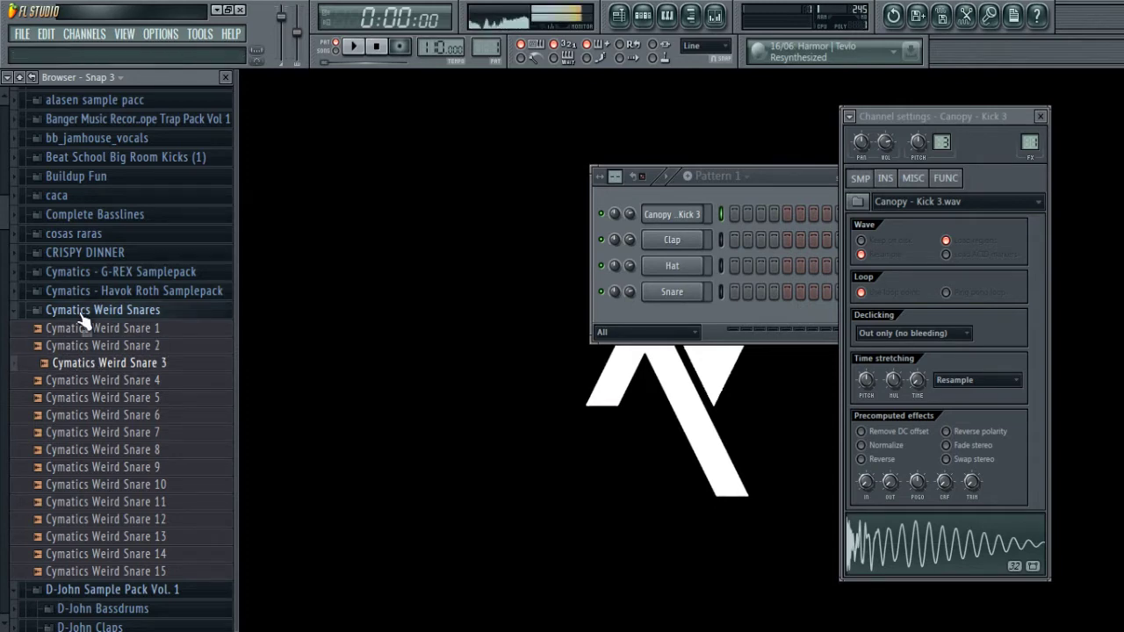
{"action": "left_click", "coordinate": [81, 328]}
{"action": "left_click", "coordinate": [79, 453]}
{"action": "left_click_drag", "start_coordinate": [81, 460], "coordinate": [681, 296]}
{"action": "left_click_drag", "start_coordinate": [780, 182], "coordinate": [518, 185]}
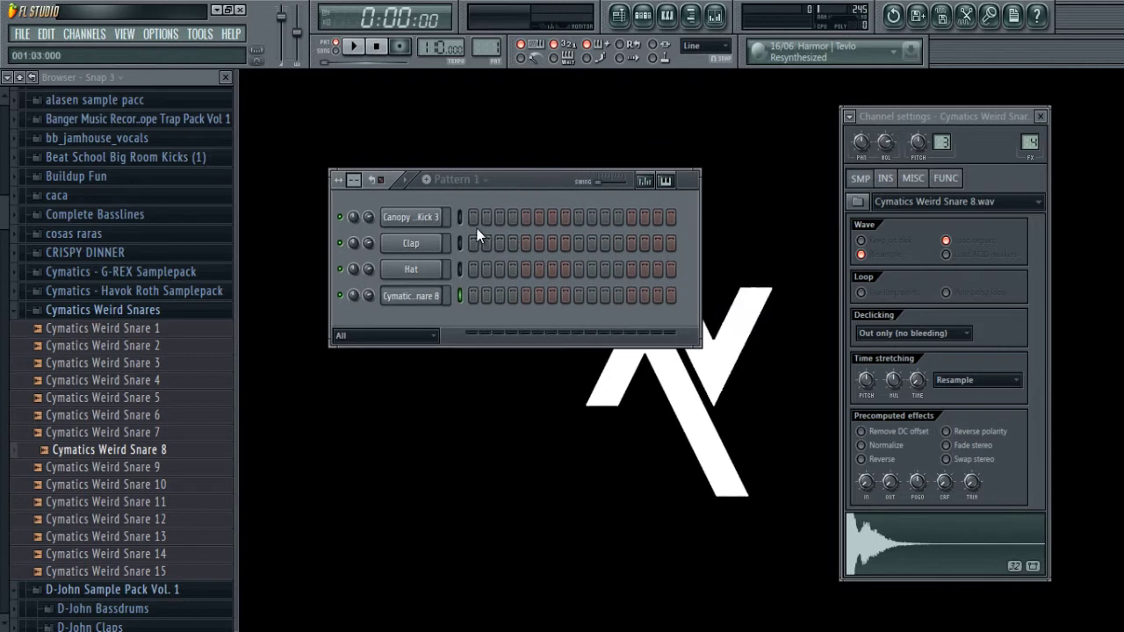
{"action": "left_click", "coordinate": [1042, 116]}
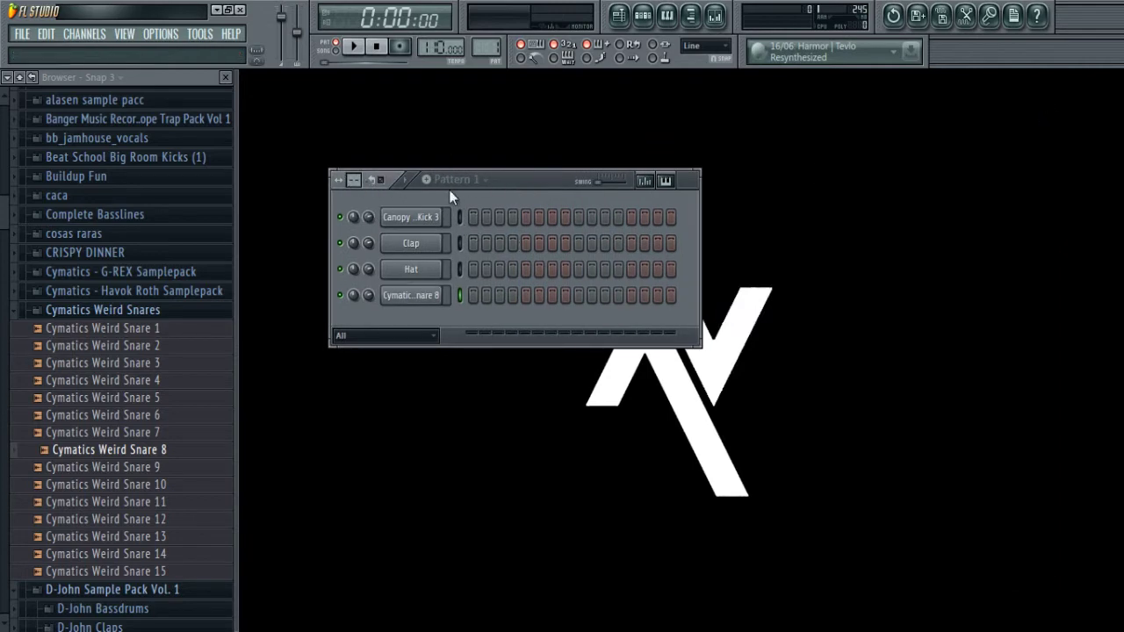
- Lengthen Pattern 1 to 8 beats per bar and hide the browser to make room for the step sequencer
{"action": "mouse_move", "coordinate": [536, 183]}
{"action": "left_mouse_down"}
{"action": "mouse_move", "coordinate": [553, 154]}
{"action": "mouse_move", "coordinate": [543, 175]}
{"action": "left_mouse_up"}
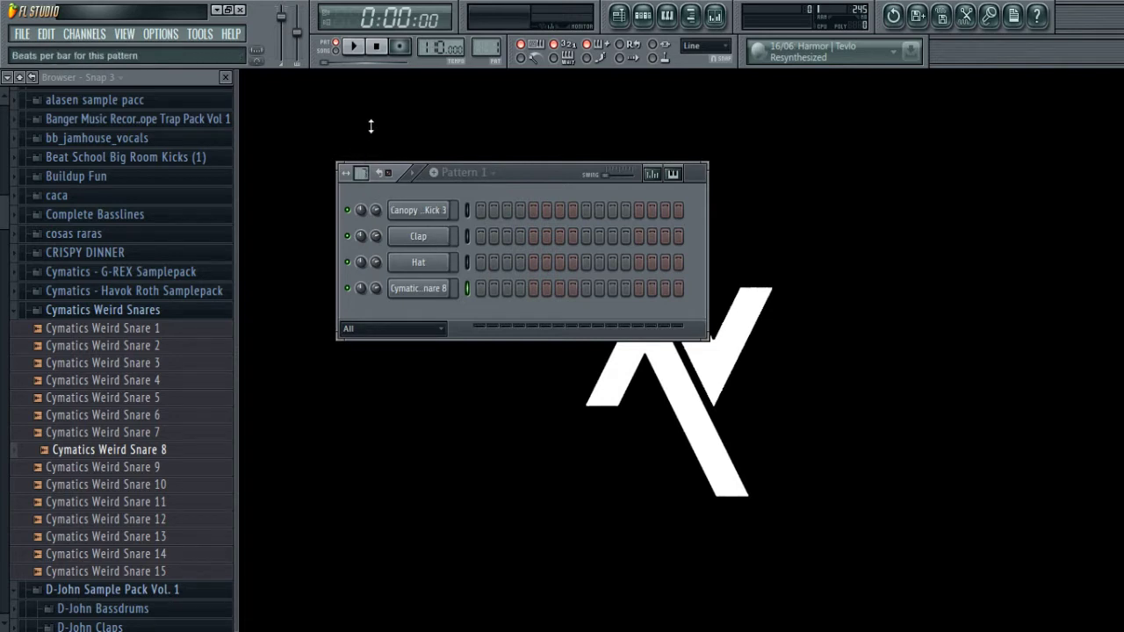
{"action": "left_click_drag", "start_coordinate": [379, 117], "coordinate": [379, 114]}
{"action": "left_click_drag", "start_coordinate": [524, 174], "coordinate": [469, 172]}
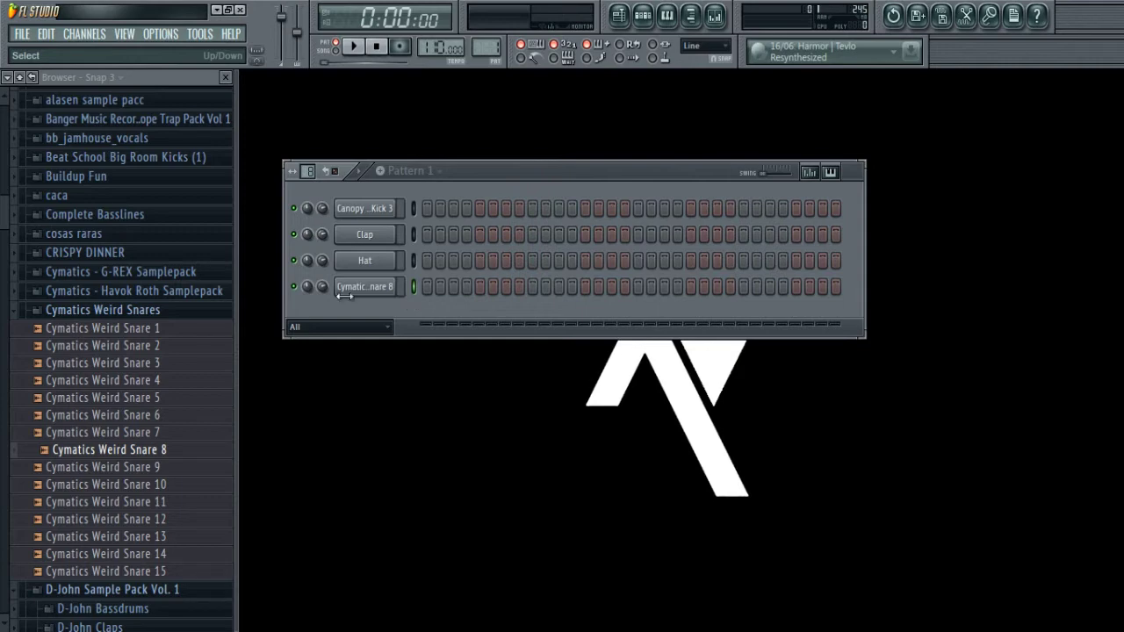
{"action": "left_click", "coordinate": [225, 77]}
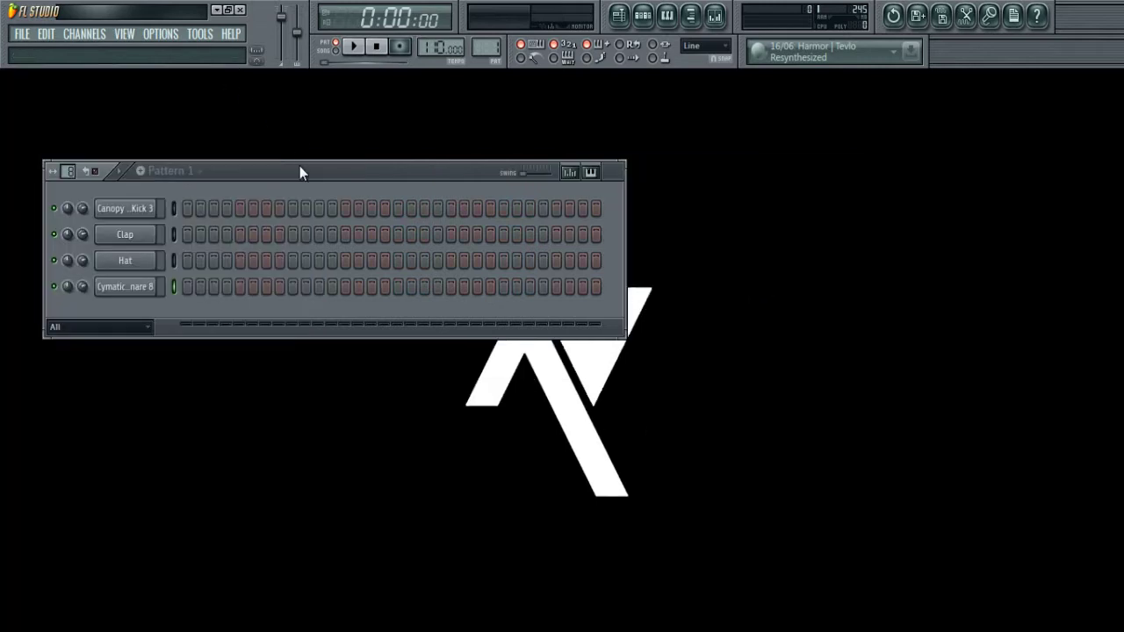
{"action": "left_click_drag", "start_coordinate": [296, 170], "coordinate": [532, 178]}
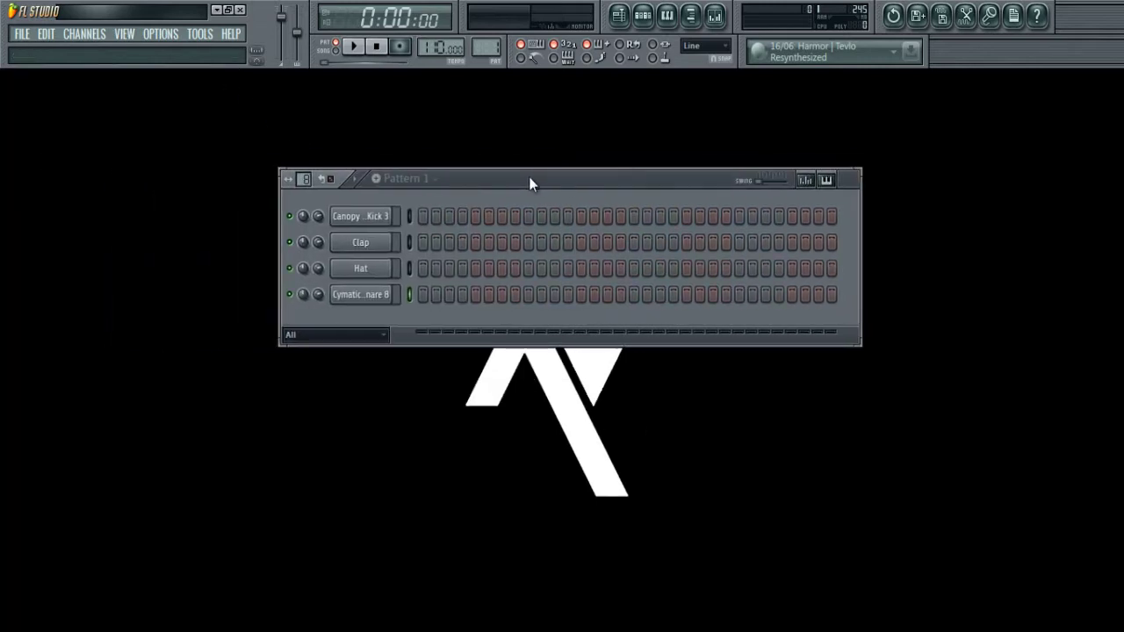
- Place kicks on steps 1, 9, 17 and 25 and snares on steps 5, 13, 21 and 29 of Pattern 1
{"action": "left_click", "coordinate": [420, 213]}
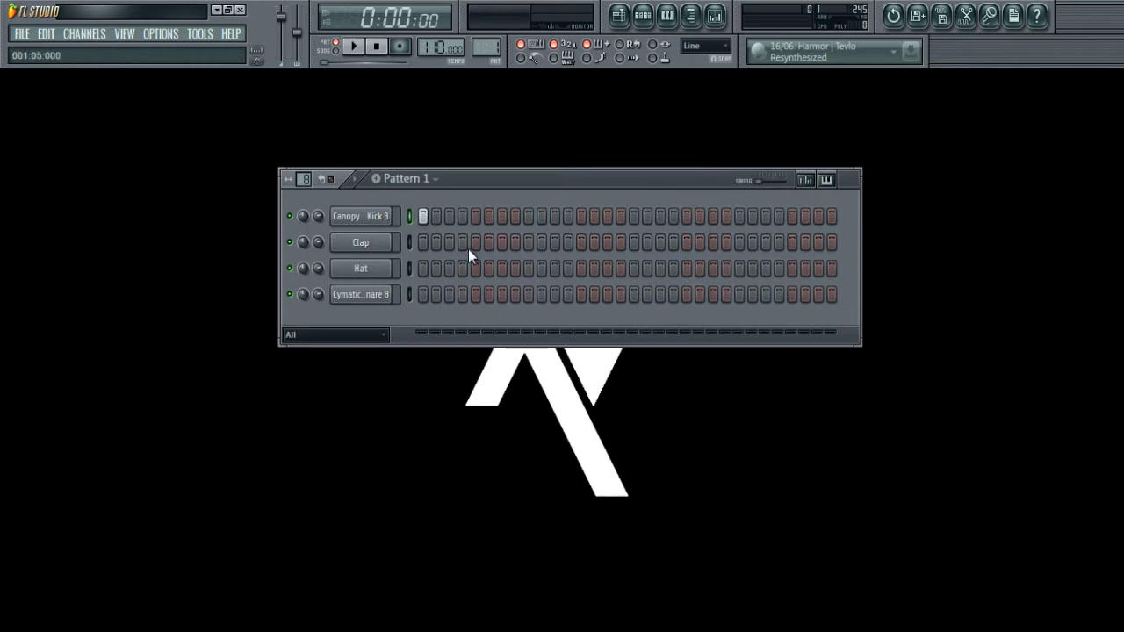
{"action": "left_click", "coordinate": [532, 216]}
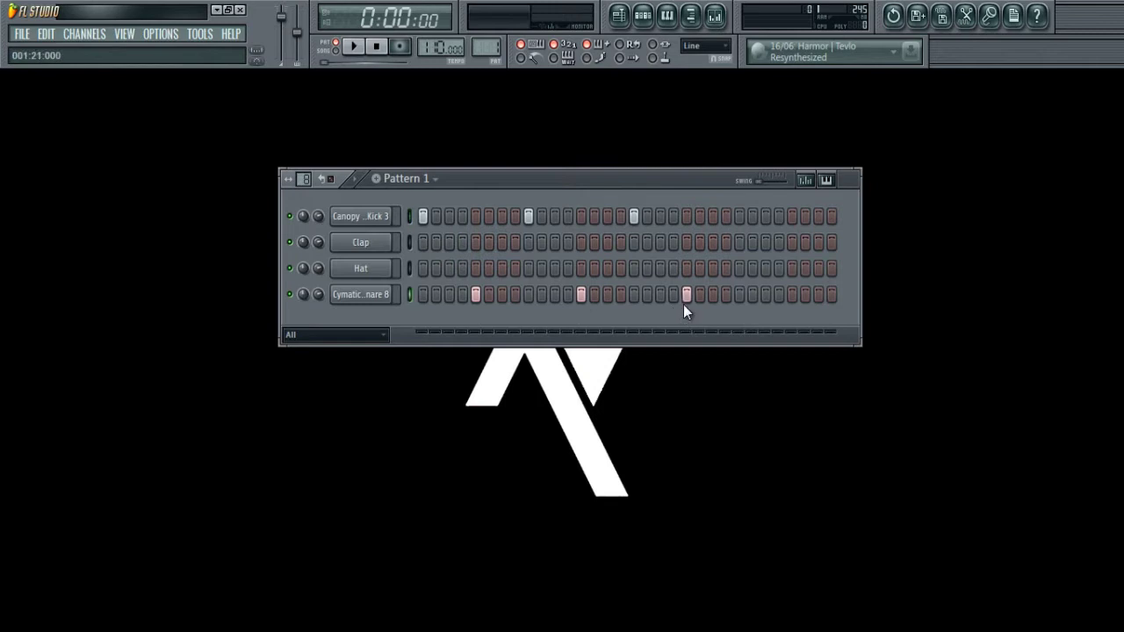
- Play Pattern 1 and adjust the Canopy Kick 3 channel's volume while listening
{"action": "left_click", "coordinate": [355, 48]}
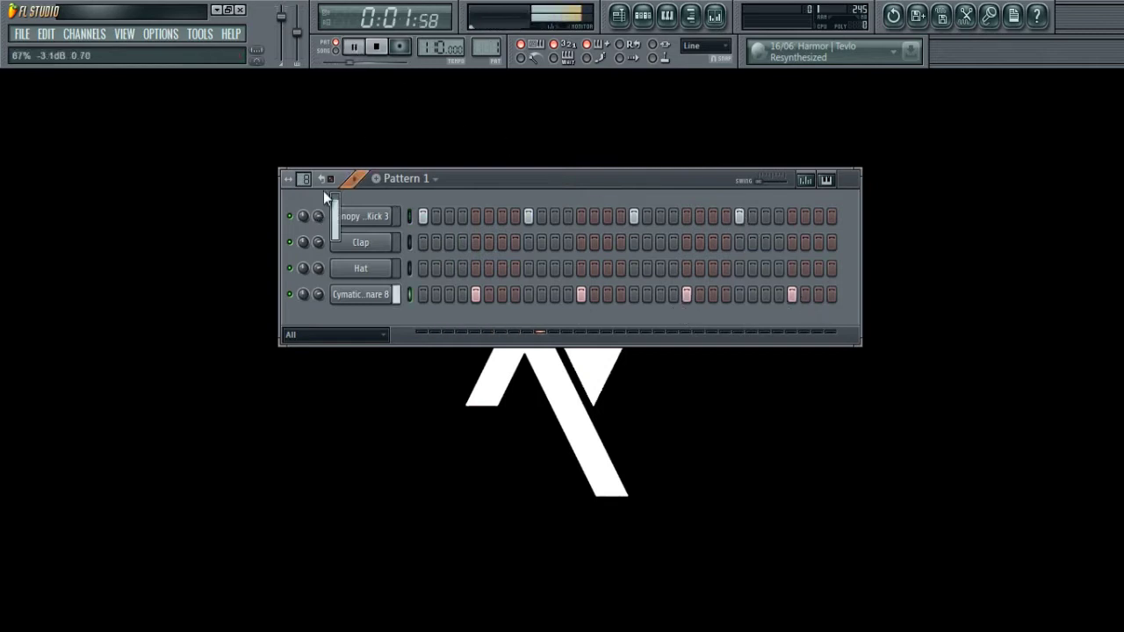
{"action": "left_click_drag", "start_coordinate": [323, 191], "coordinate": [323, 186]}
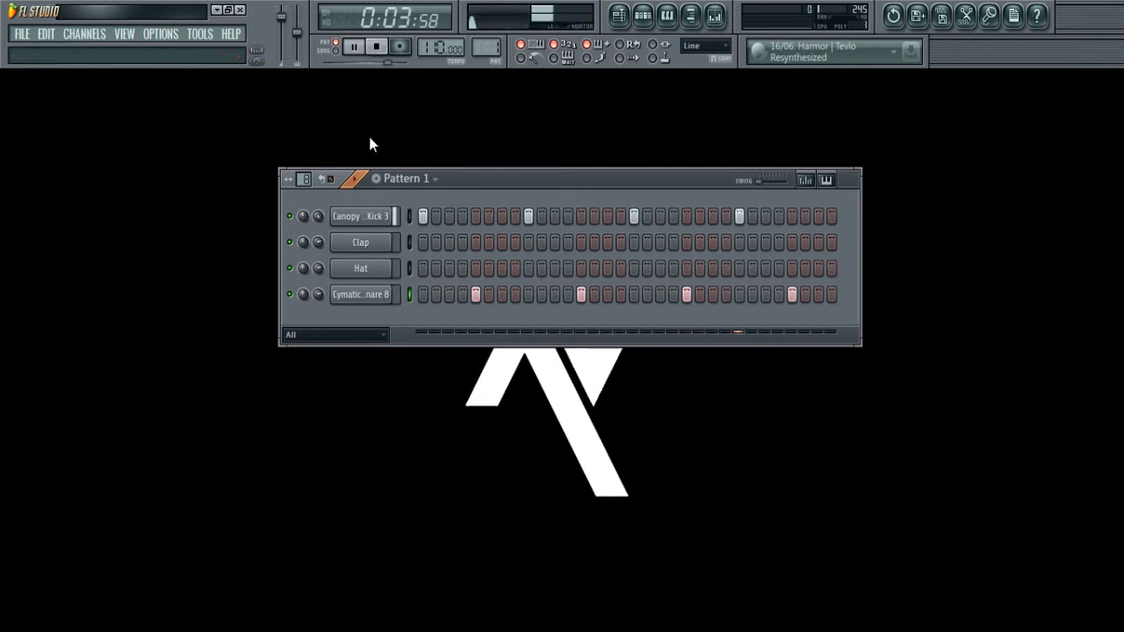
{"action": "left_click", "coordinate": [378, 47]}
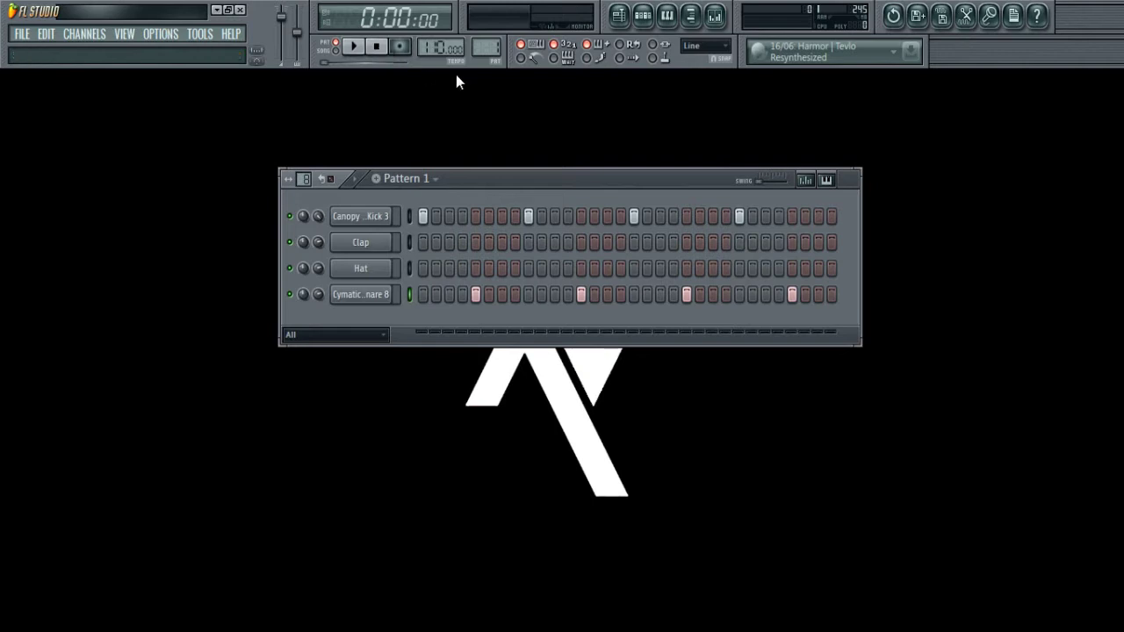
- Try an extra snare hit on step 31, play the pattern, and remove the hit again
{"action": "left_click_drag", "start_coordinate": [471, 169], "coordinate": [436, 214]}
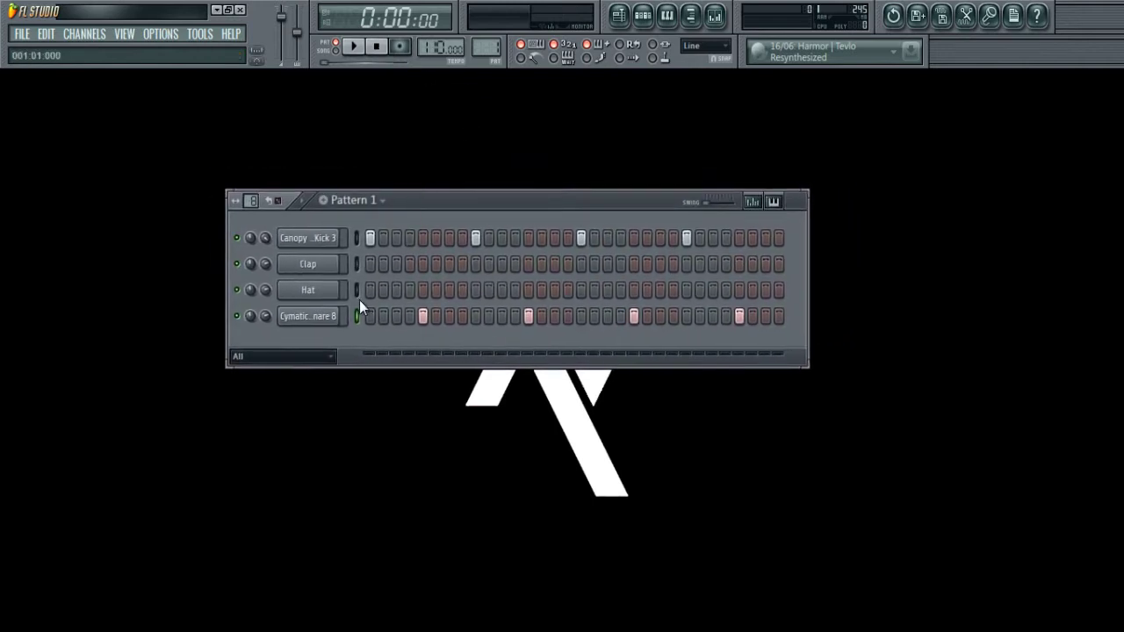
{"action": "left_click", "coordinate": [334, 318]}
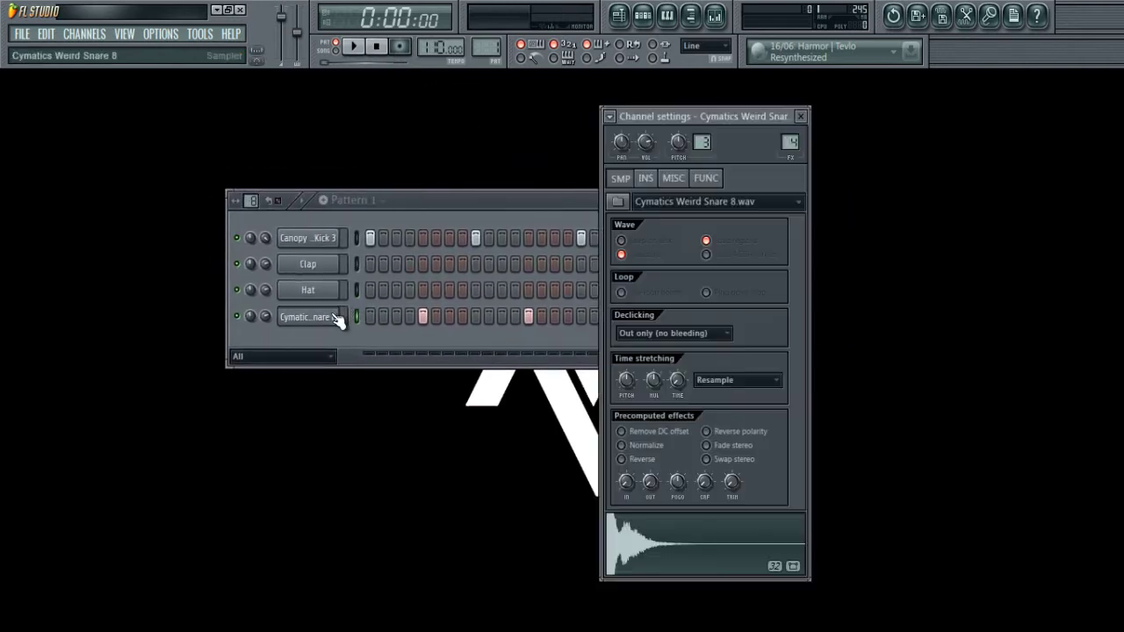
{"action": "left_click", "coordinate": [495, 344]}
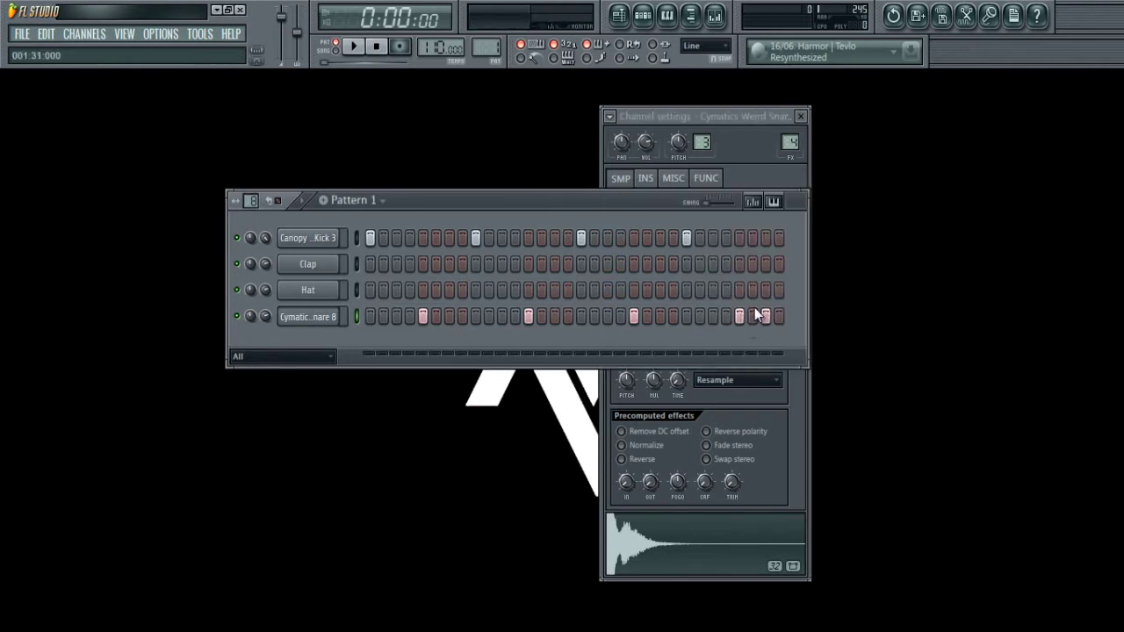
{"action": "left_click", "coordinate": [353, 47]}
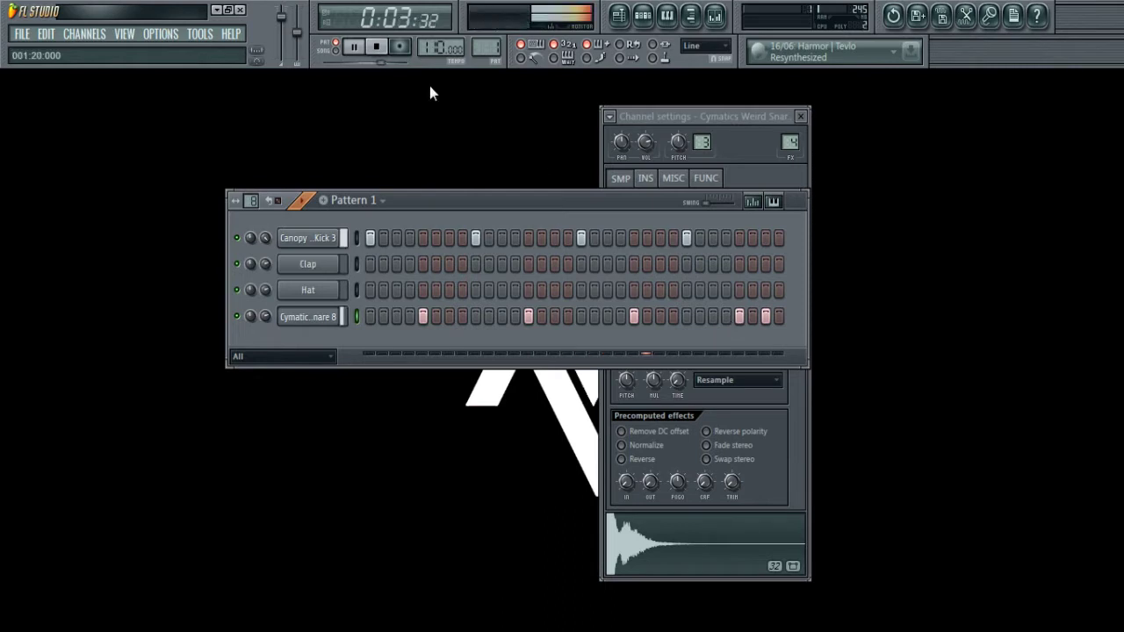
{"action": "left_click", "coordinate": [379, 48]}
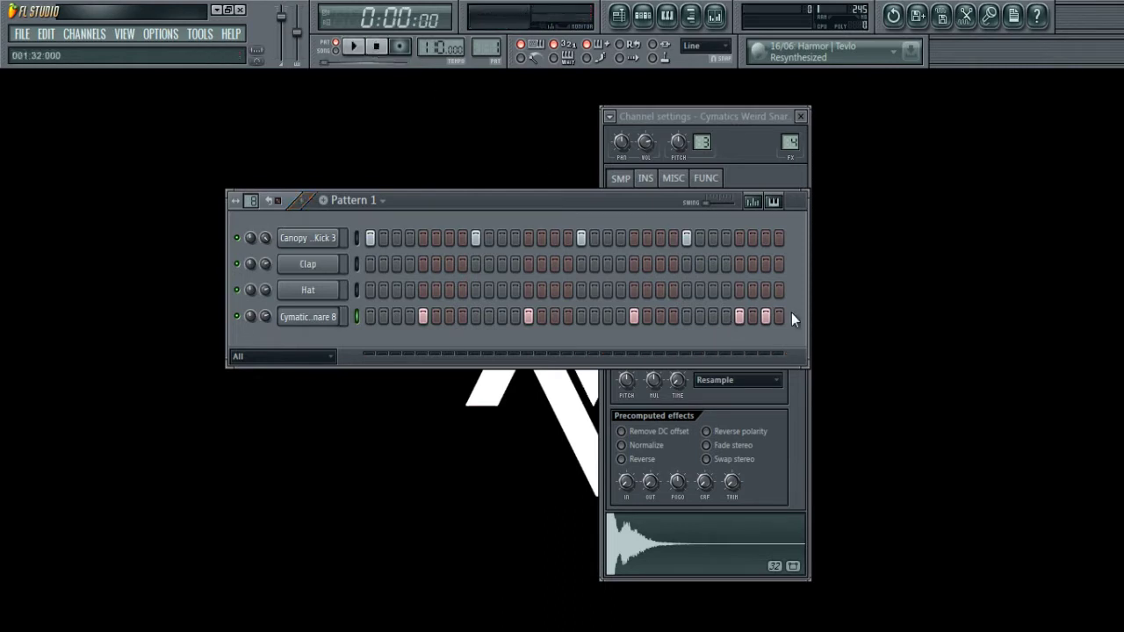
{"action": "left_click", "coordinate": [801, 117]}
{"action": "left_click_drag", "start_coordinate": [491, 204], "coordinate": [479, 208]}
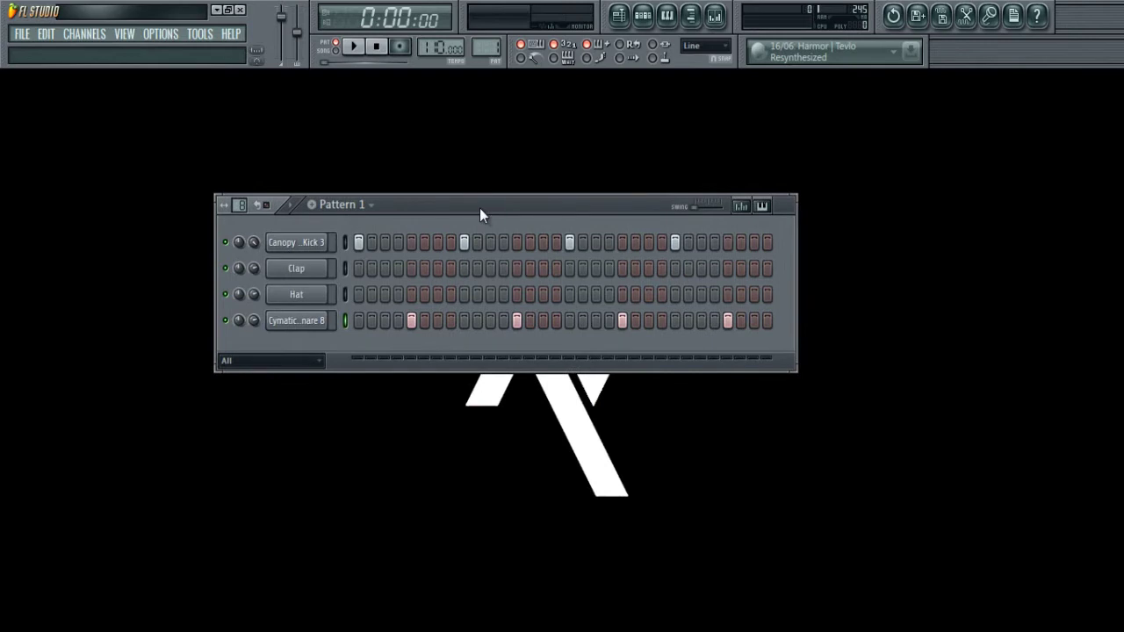
- Replace the kick on step 9 with kicks on steps 7 and 11, and play the pattern
{"action": "left_click_drag", "start_coordinate": [464, 221], "coordinate": [441, 199]}
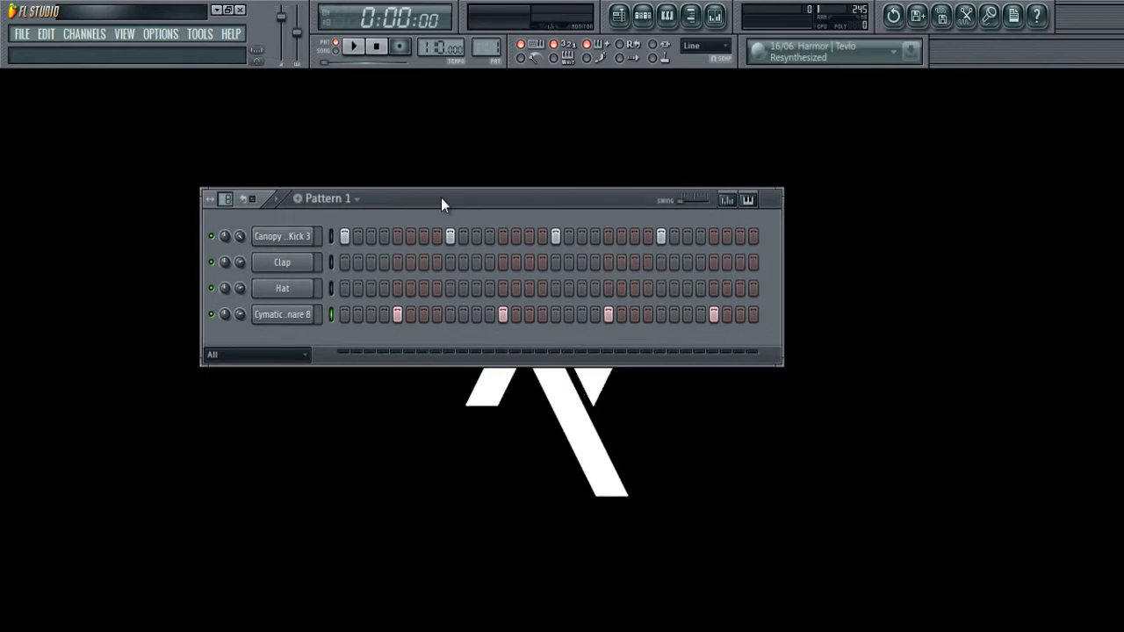
{"action": "left_click", "coordinate": [446, 234]}
{"action": "left_click", "coordinate": [353, 45]}
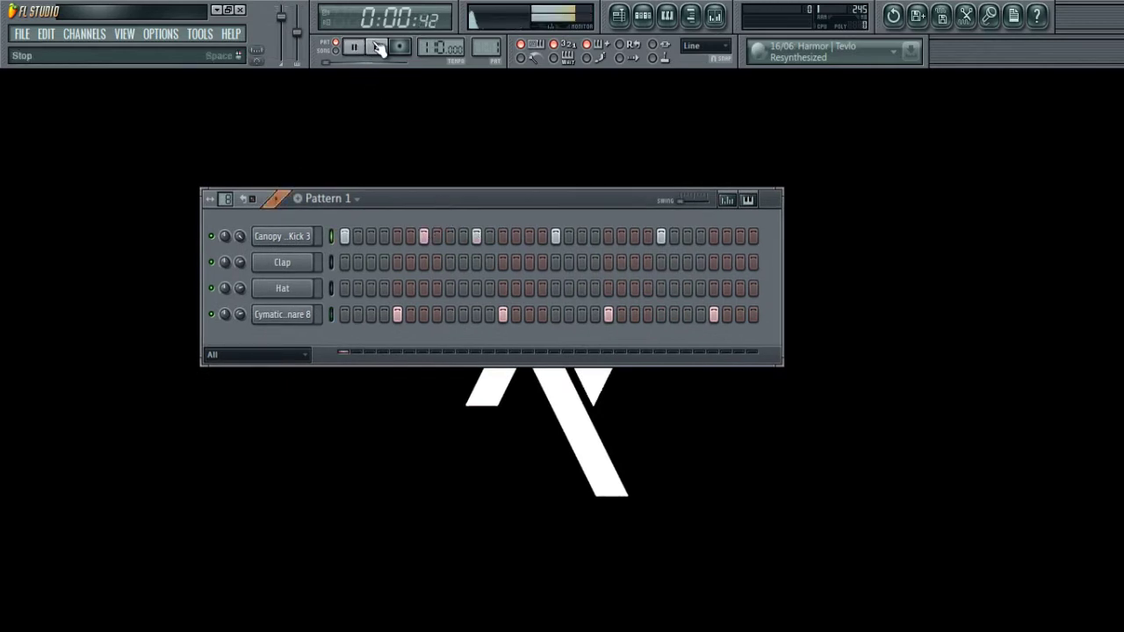
{"action": "left_click", "coordinate": [378, 46]}
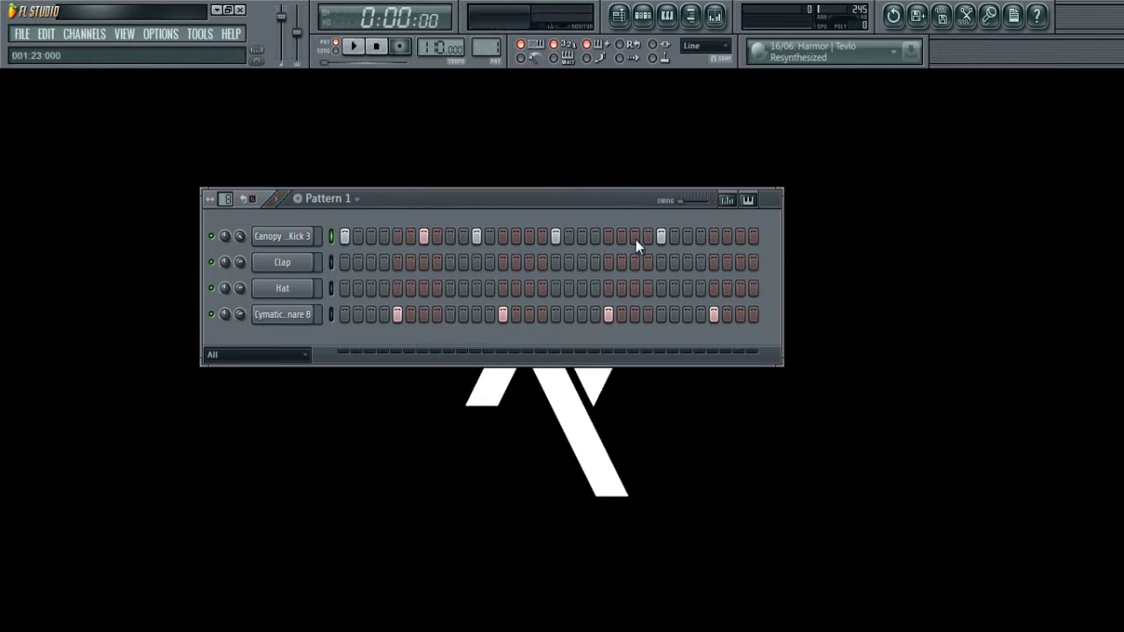
- Add kicks on steps 23, 27 and 31, and play the pattern to check the new rhythm
{"action": "left_click", "coordinate": [687, 236]}
{"action": "left_click", "coordinate": [741, 237]}
{"action": "left_click", "coordinate": [354, 46]}
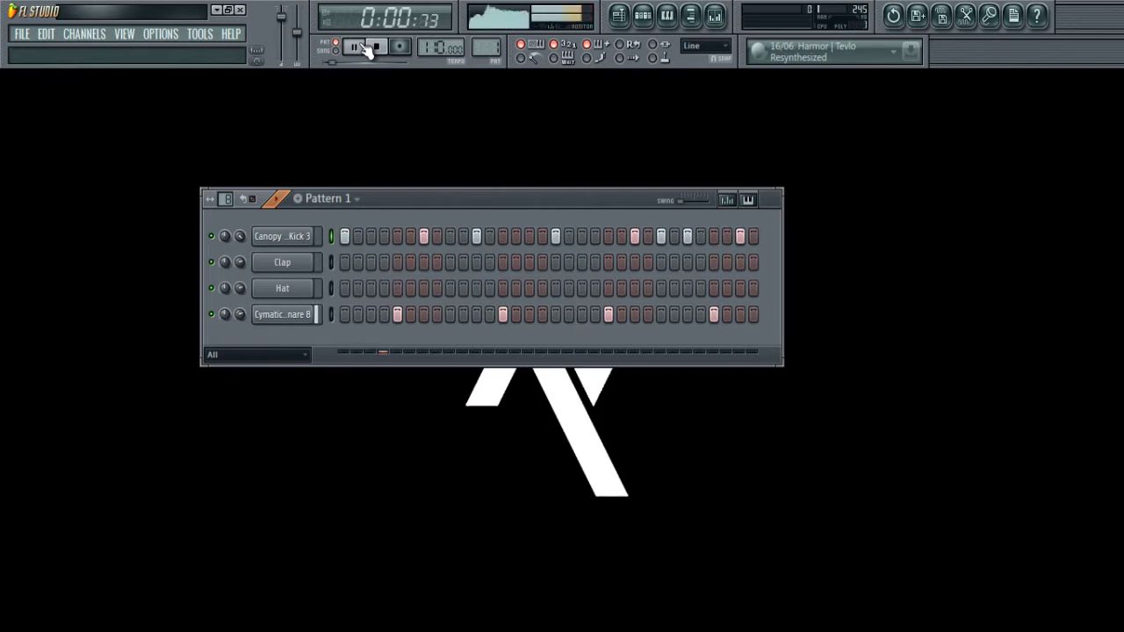
{"action": "left_click", "coordinate": [375, 47]}
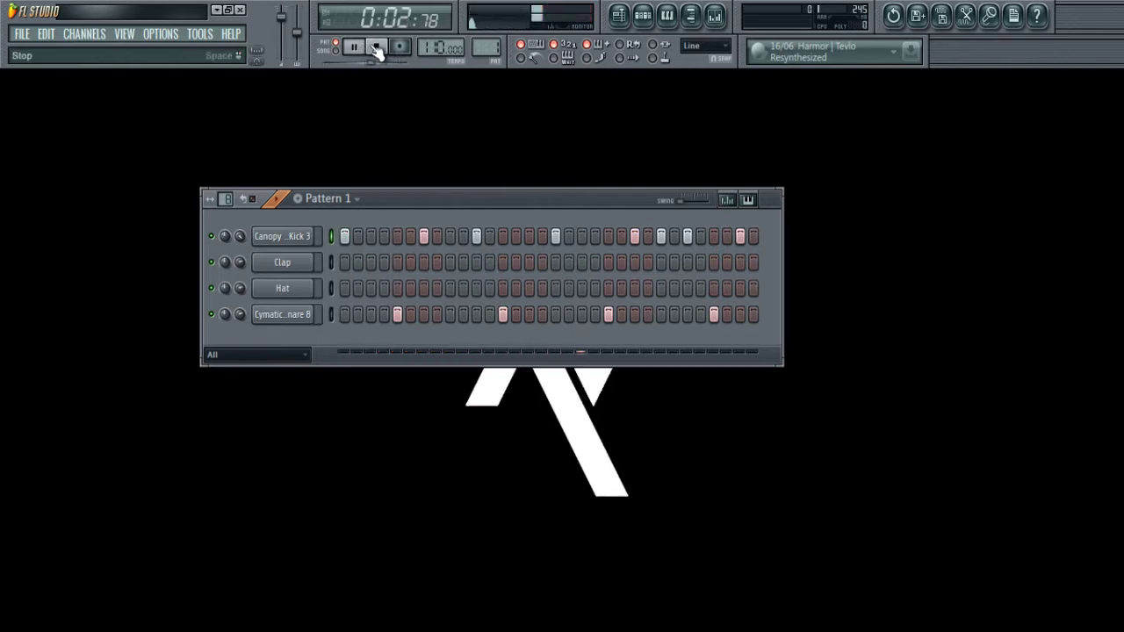
{"action": "left_click", "coordinate": [375, 47]}
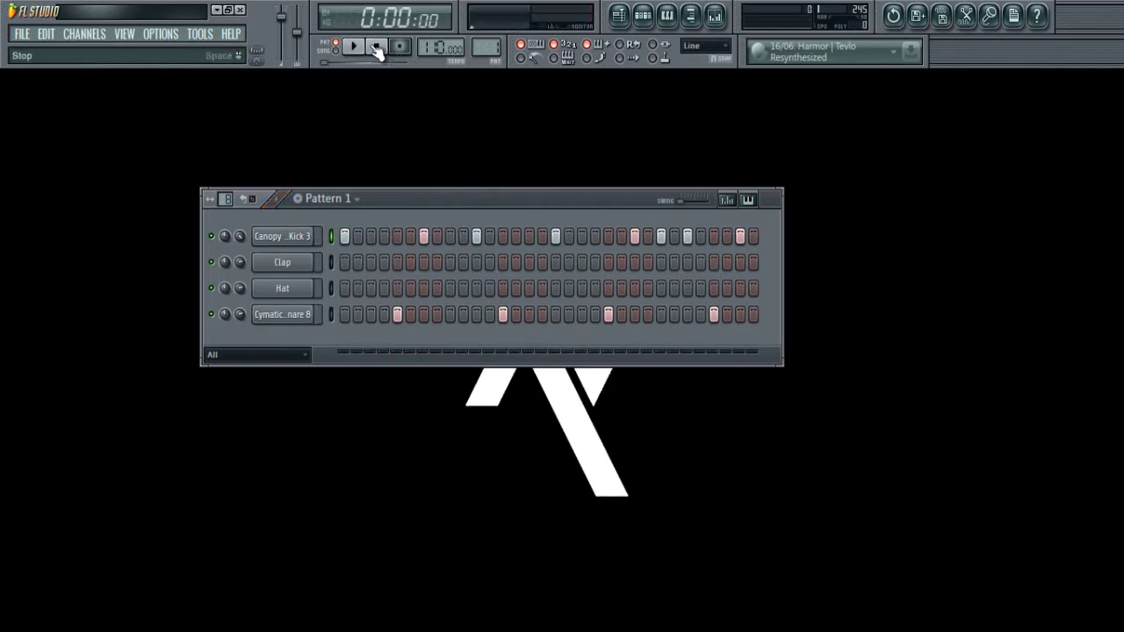
- Show the browser again and expand the D-John Open Hihat folder in D-John Sample Pack Vol. 1
{"action": "left_click", "coordinate": [125, 35]}
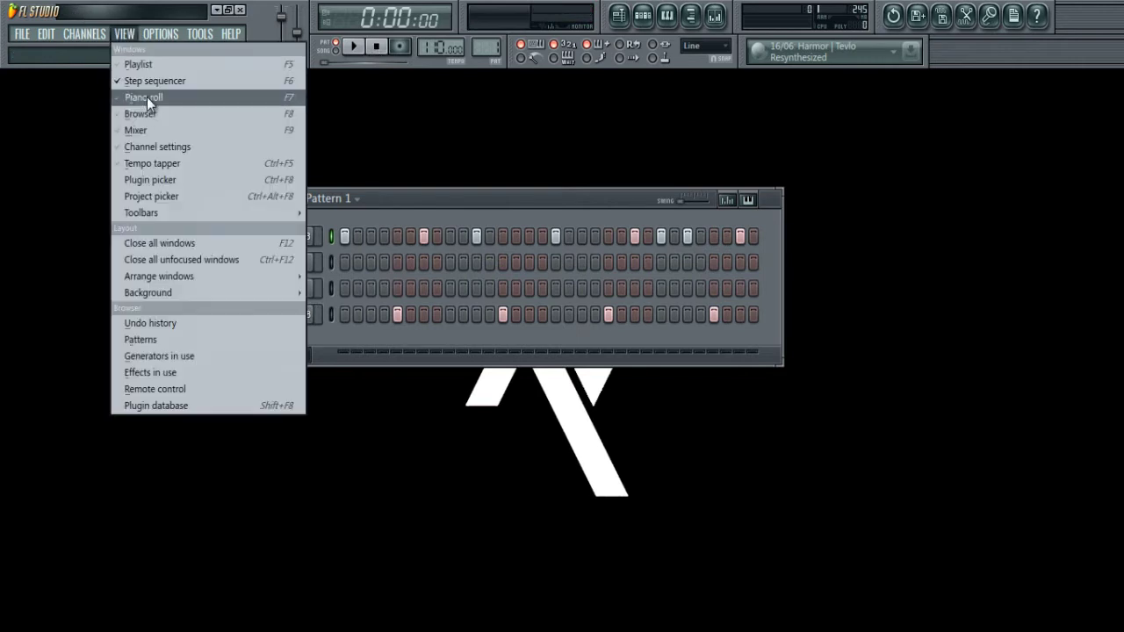
{"action": "left_click", "coordinate": [150, 120]}
{"action": "left_click_drag", "start_coordinate": [2, 223], "coordinate": [5, 245]}
{"action": "left_click", "coordinate": [72, 161]}
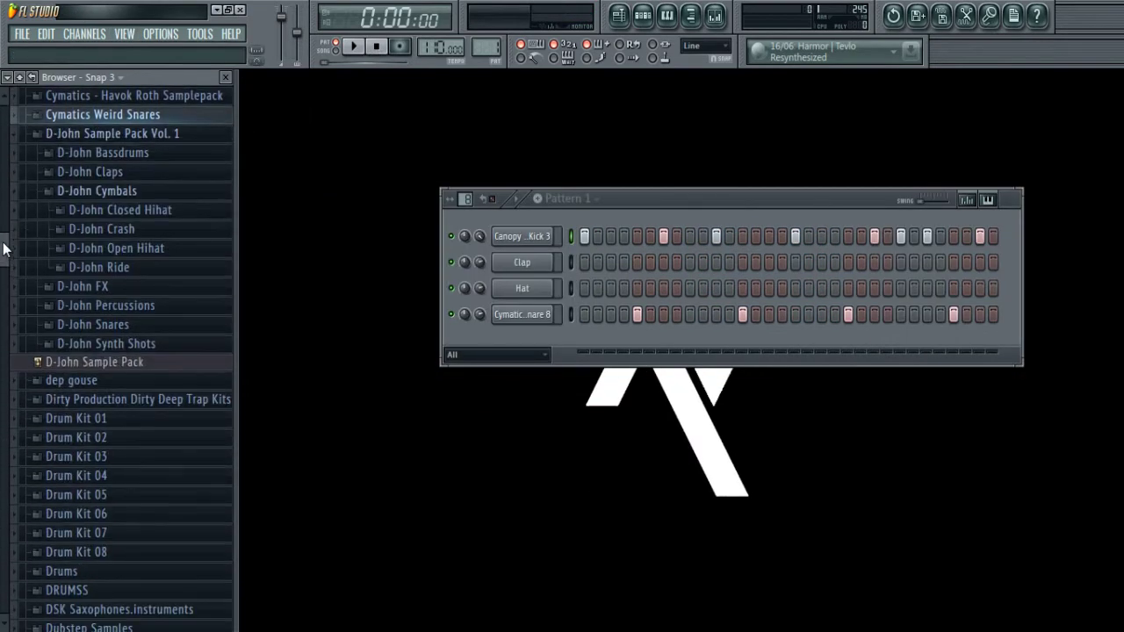
{"action": "left_click", "coordinate": [118, 248]}
- Audition the D-John open hihats and add D-John Open Hihat 9 as a new channel below the snare
{"action": "left_click", "coordinate": [112, 266]}
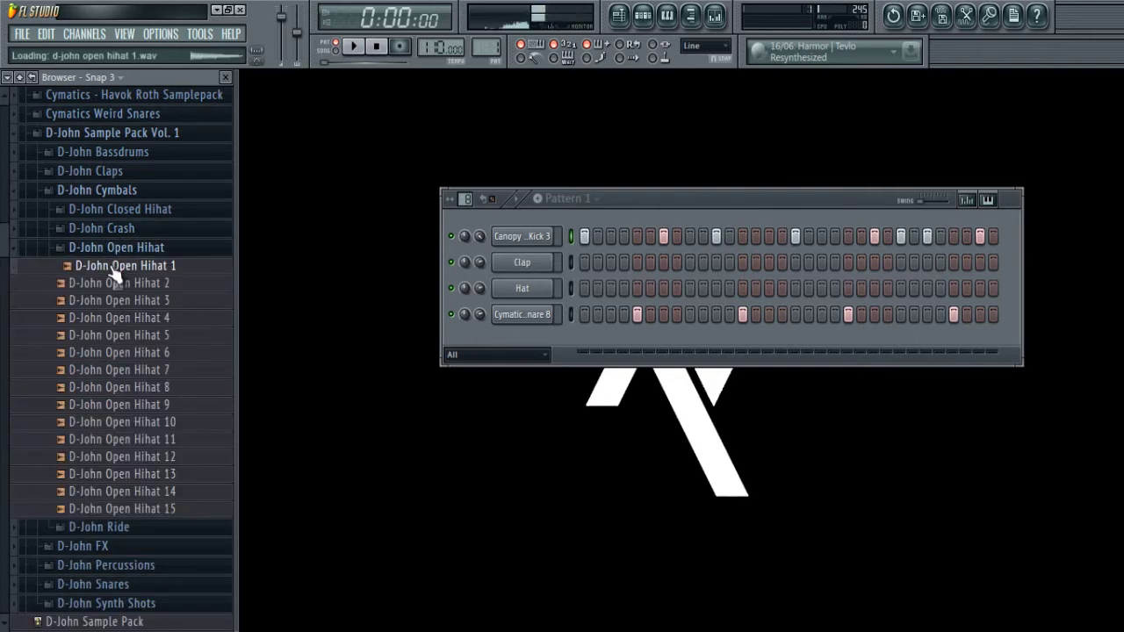
{"action": "key", "text": "Down"}
{"action": "key", "text": "Down"}
{"action": "key", "text": "Down"}
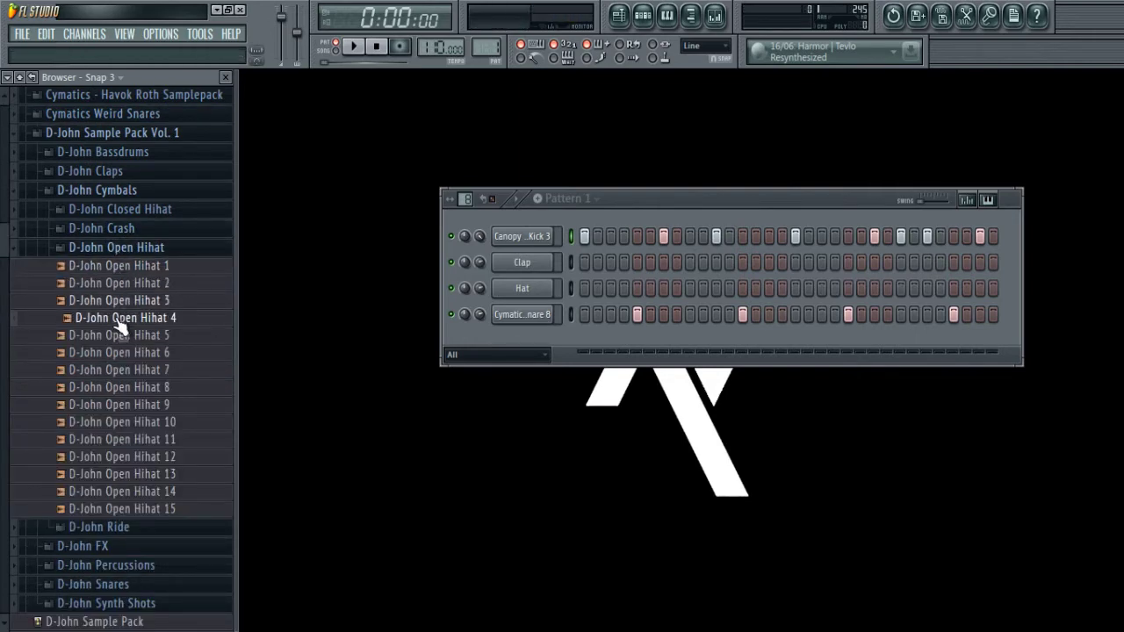
{"action": "key", "text": "Down"}
{"action": "key", "text": "Down"}
{"action": "key", "text": "Down"}
{"action": "key", "text": "Down"}
{"action": "key", "text": "Down"}
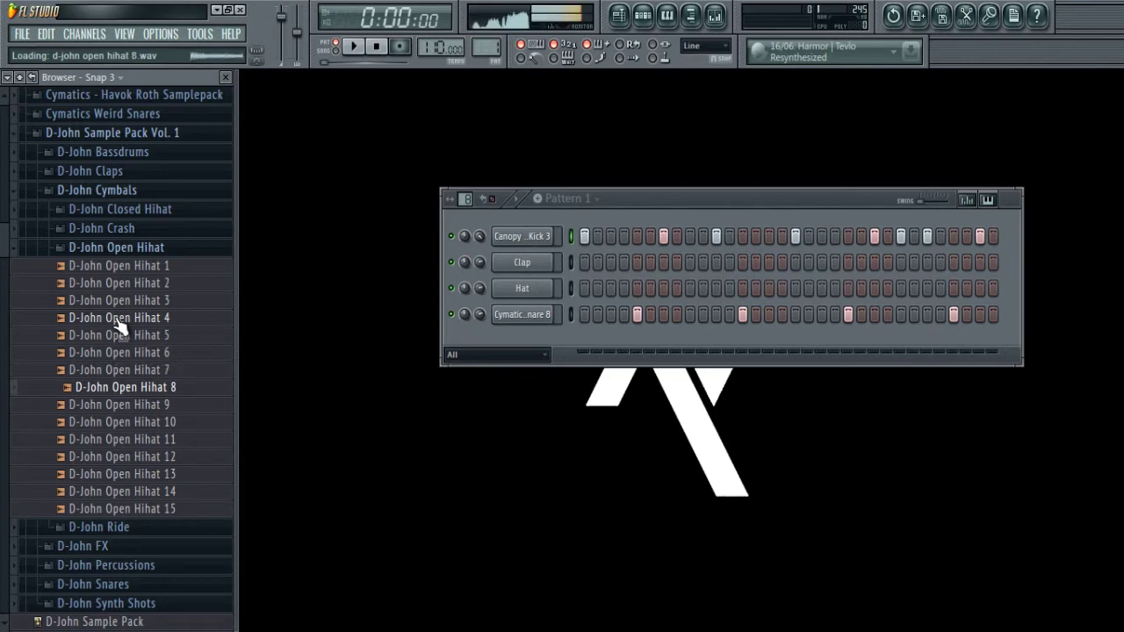
{"action": "left_click", "coordinate": [133, 391]}
{"action": "left_click", "coordinate": [128, 406]}
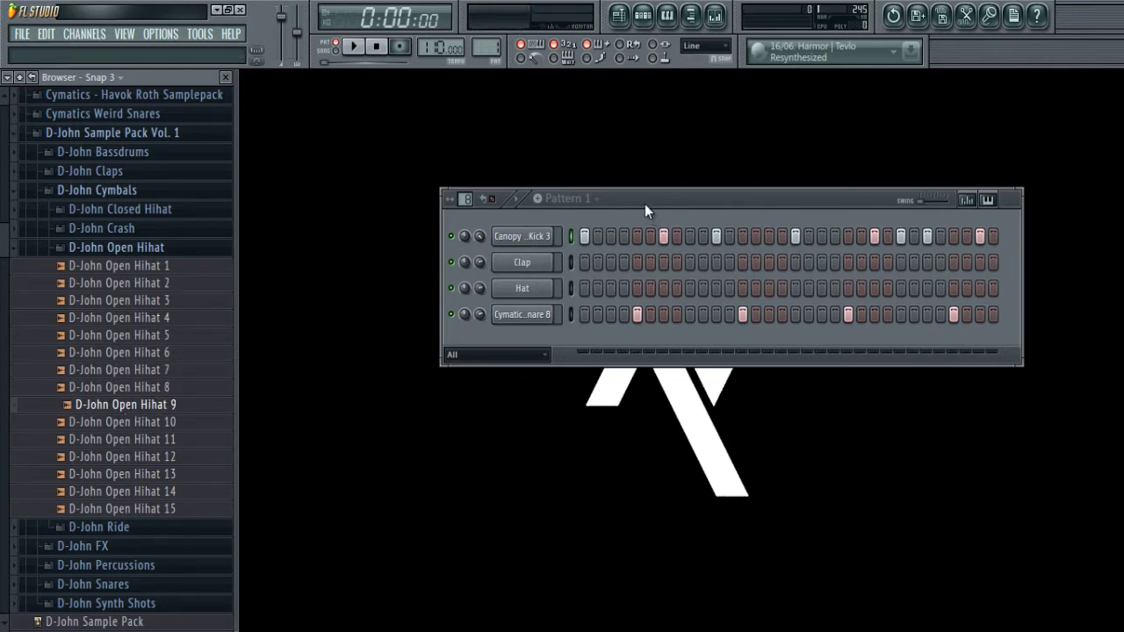
{"action": "left_click_drag", "start_coordinate": [645, 201], "coordinate": [603, 196]}
{"action": "left_click_drag", "start_coordinate": [147, 416], "coordinate": [464, 341]}
- Add D-John Open Hihat 2 as another new channel and shorten its tail with a precomputed fade-out
{"action": "left_click", "coordinate": [92, 337]}
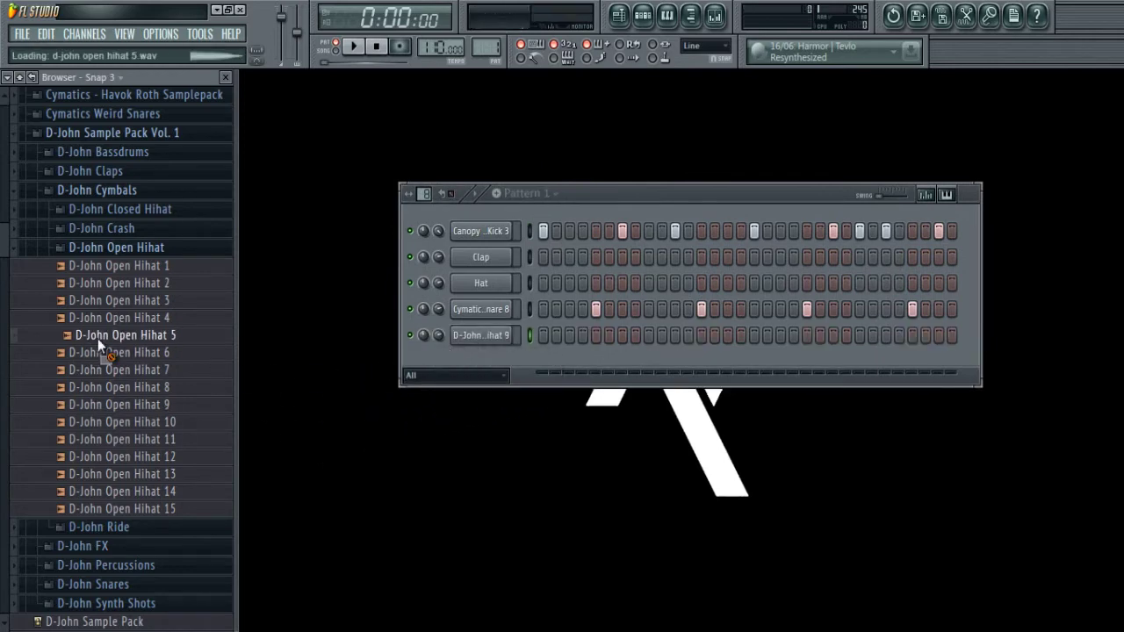
{"action": "left_click", "coordinate": [109, 288]}
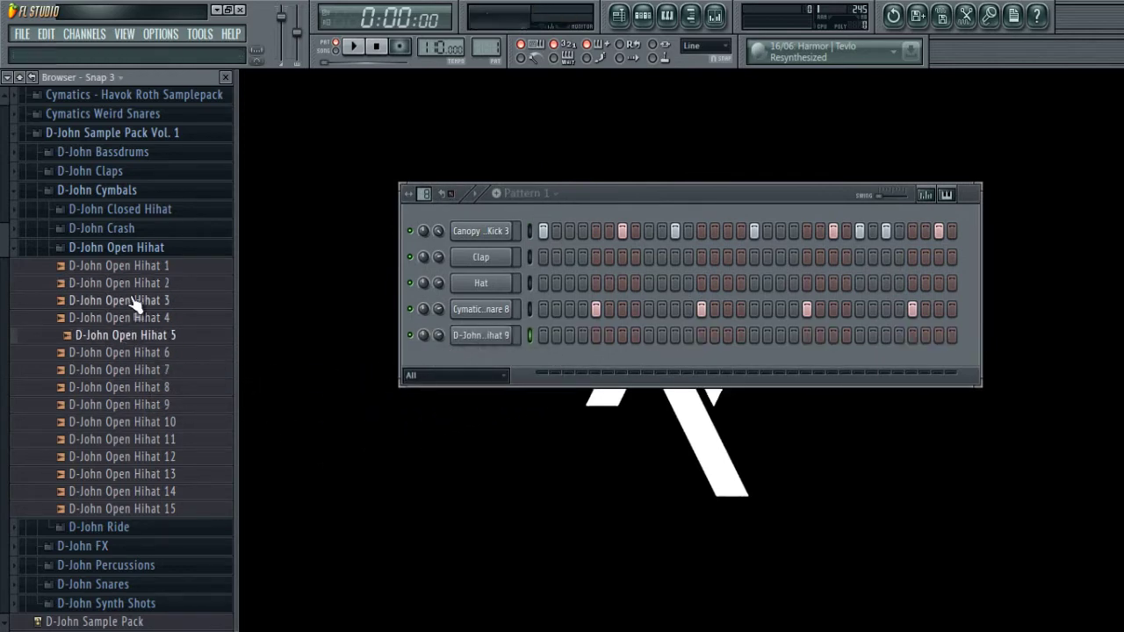
{"action": "left_click_drag", "start_coordinate": [123, 285], "coordinate": [479, 372]}
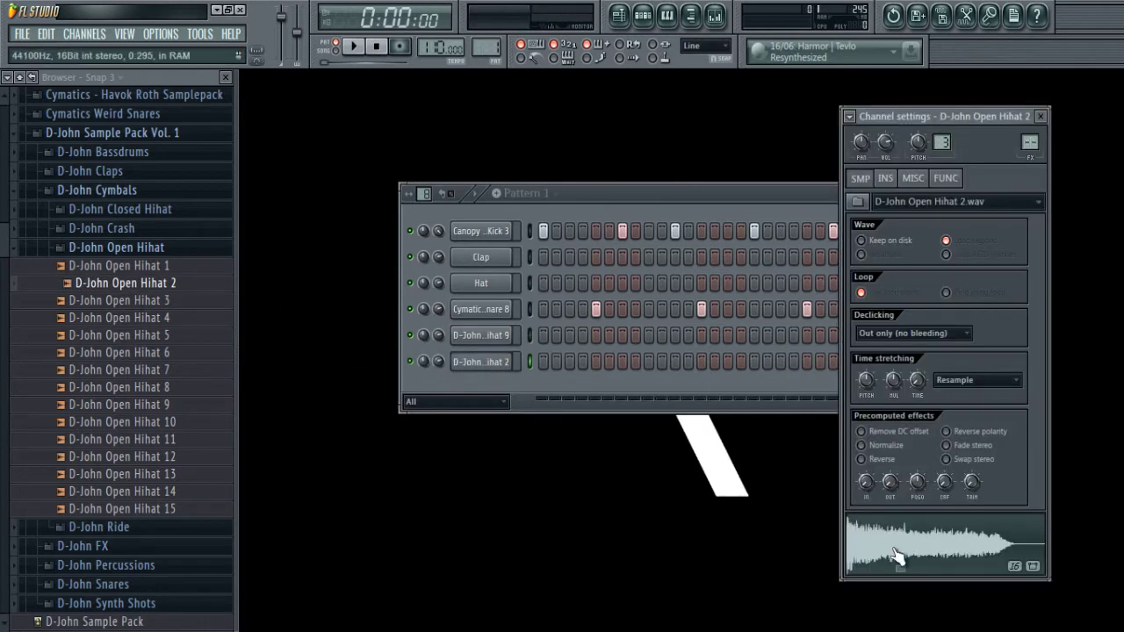
{"action": "left_click_drag", "start_coordinate": [909, 342], "coordinate": [908, 335]}
{"action": "left_click", "coordinate": [887, 517]}
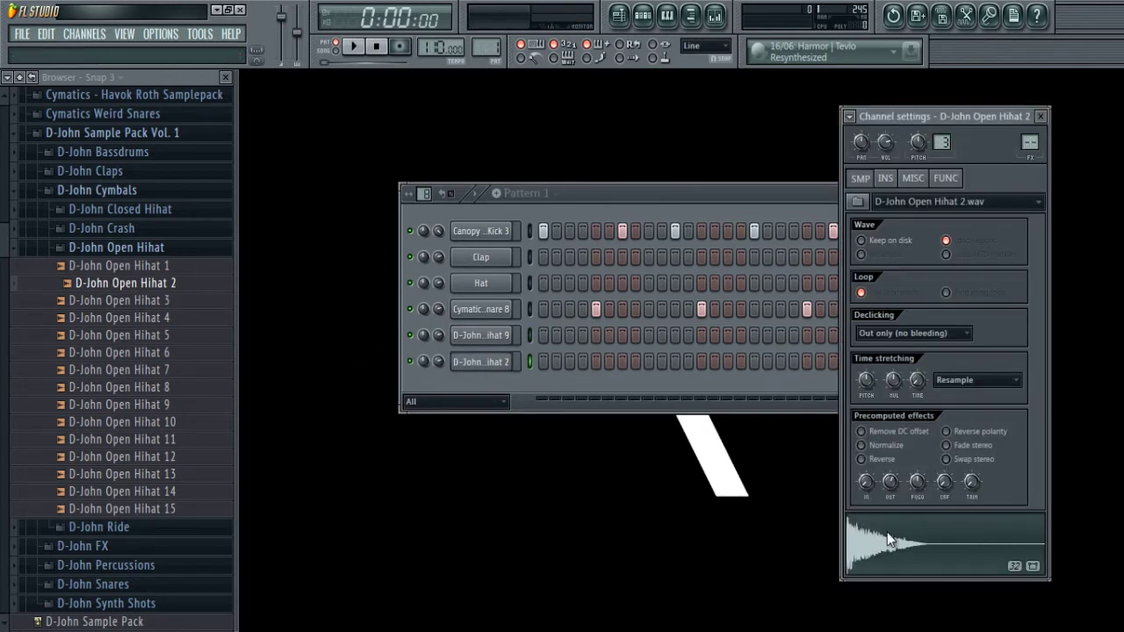
- Reduce the precomputed fade-out on D-John Open Hihat 2 and audition the sample
{"action": "left_click_drag", "start_coordinate": [891, 483], "coordinate": [869, 543]}
{"action": "left_click", "coordinate": [874, 538]}
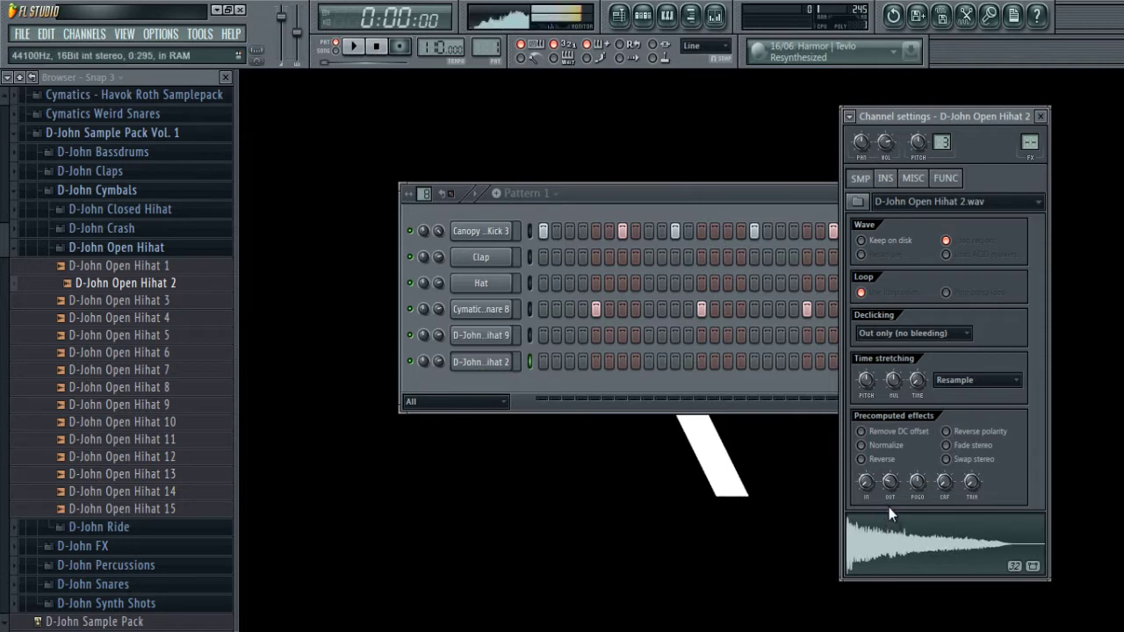
{"action": "left_click", "coordinate": [885, 555]}
- Delete the D-John Open Hihat 2 channel and audition D-John Open Hihat 9 in its channel settings
{"action": "right_click", "coordinate": [484, 368]}
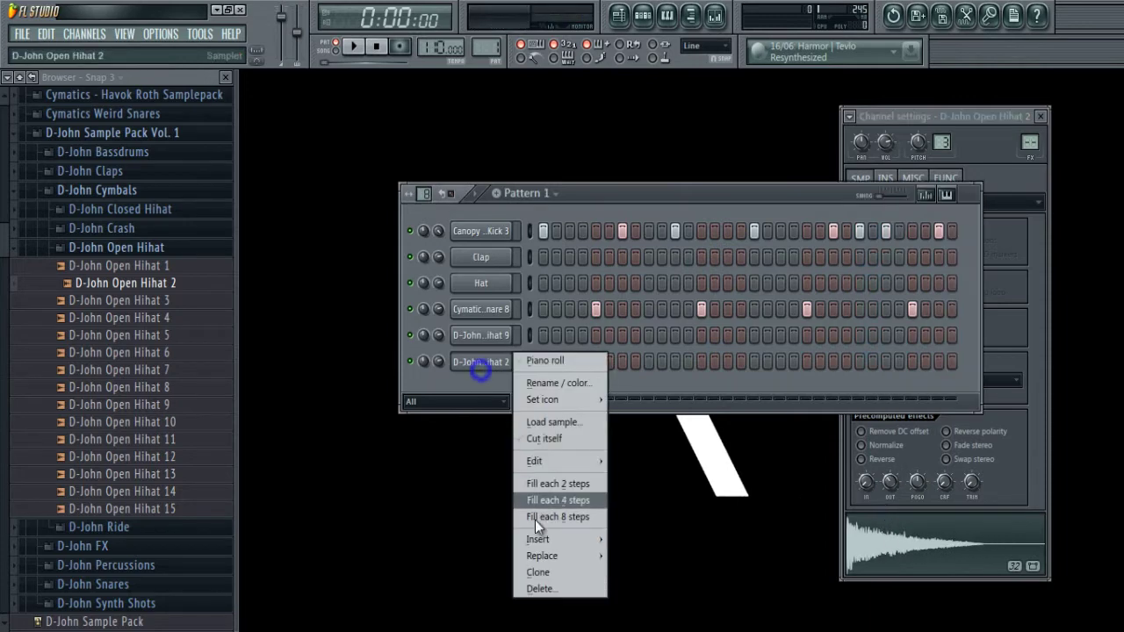
{"action": "left_click", "coordinate": [541, 589]}
{"action": "left_click", "coordinate": [646, 368]}
{"action": "left_click", "coordinate": [482, 341]}
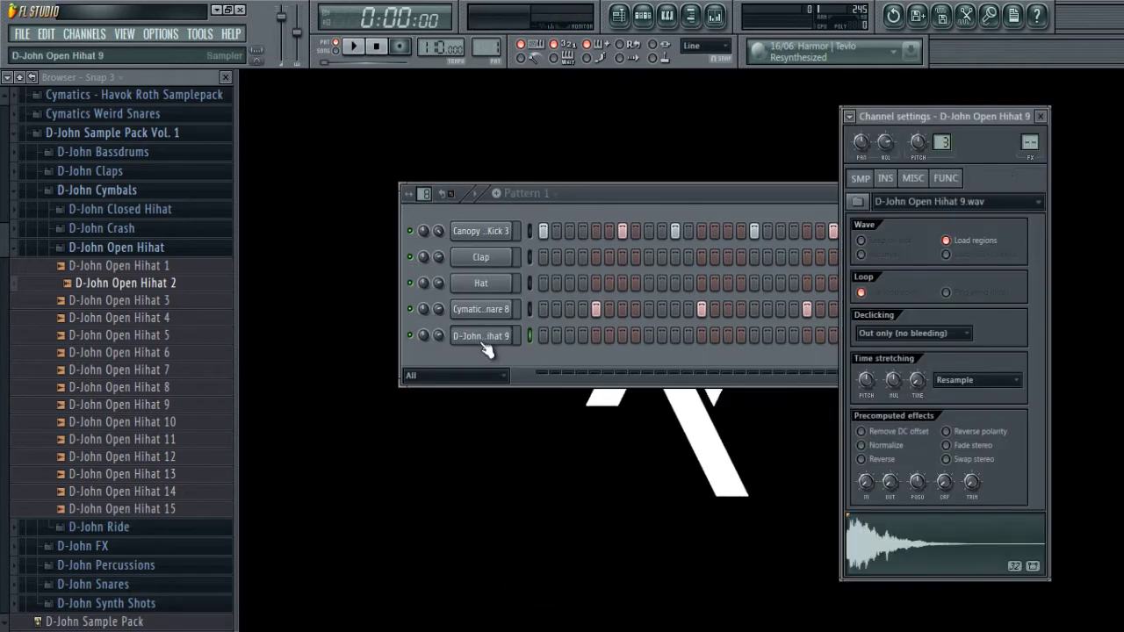
{"action": "left_click", "coordinate": [976, 531]}
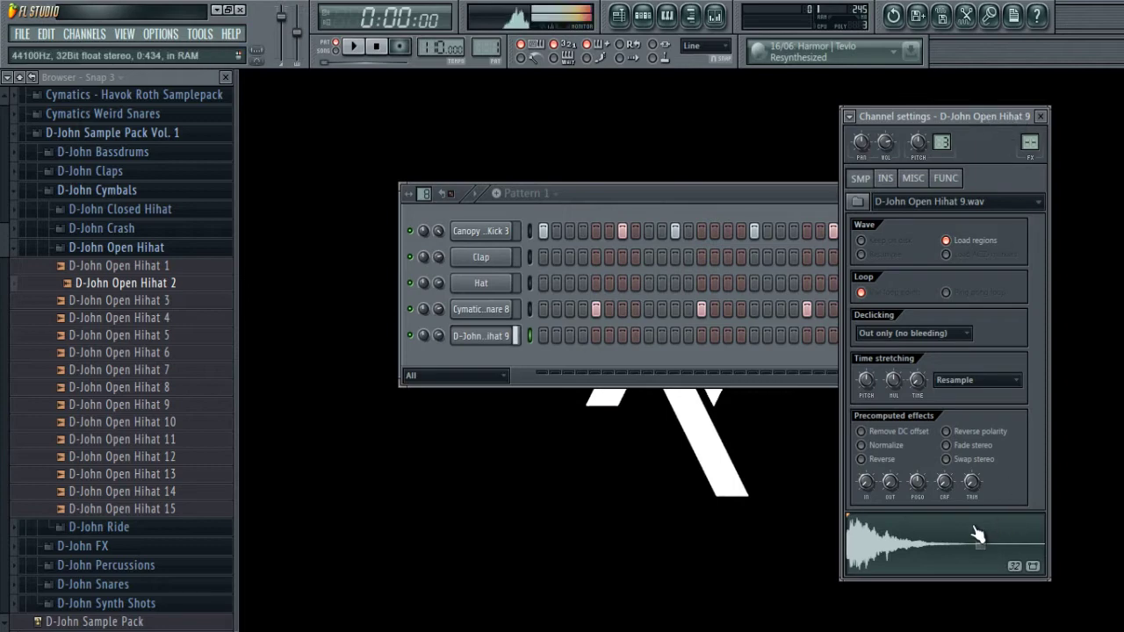
- Close the channel settings, add open hihats on steps 3, 7, 11, 15, 19, 23, 27 and 31, and play the pattern
{"action": "left_click", "coordinate": [596, 365]}
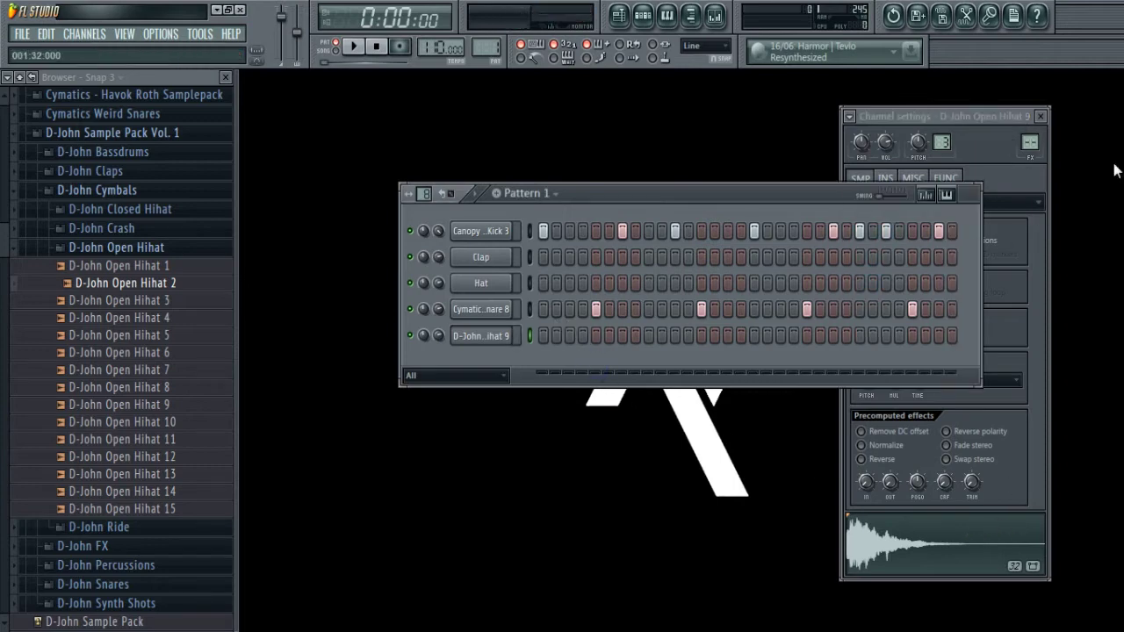
{"action": "left_click", "coordinate": [1041, 116]}
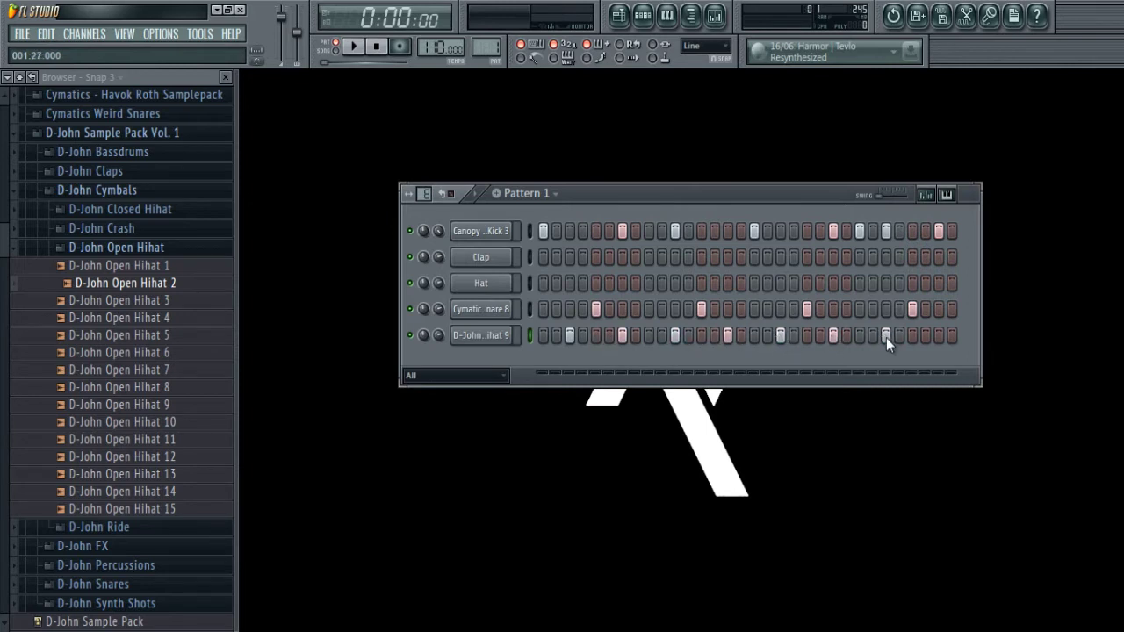
{"action": "key", "text": "space"}
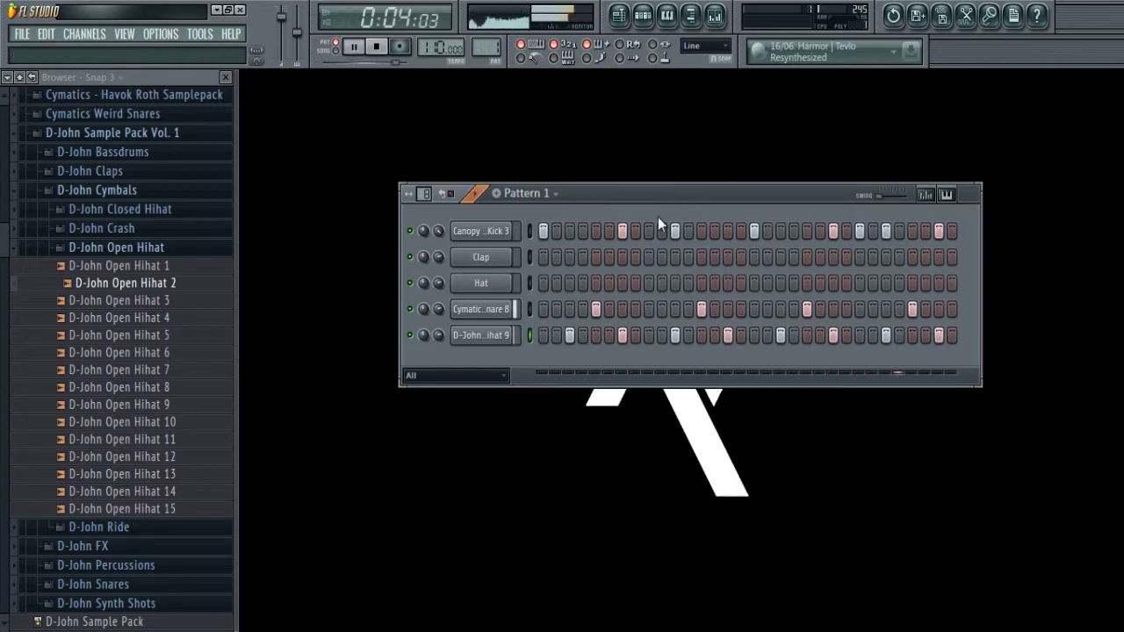
{"action": "left_click", "coordinate": [386, 46]}
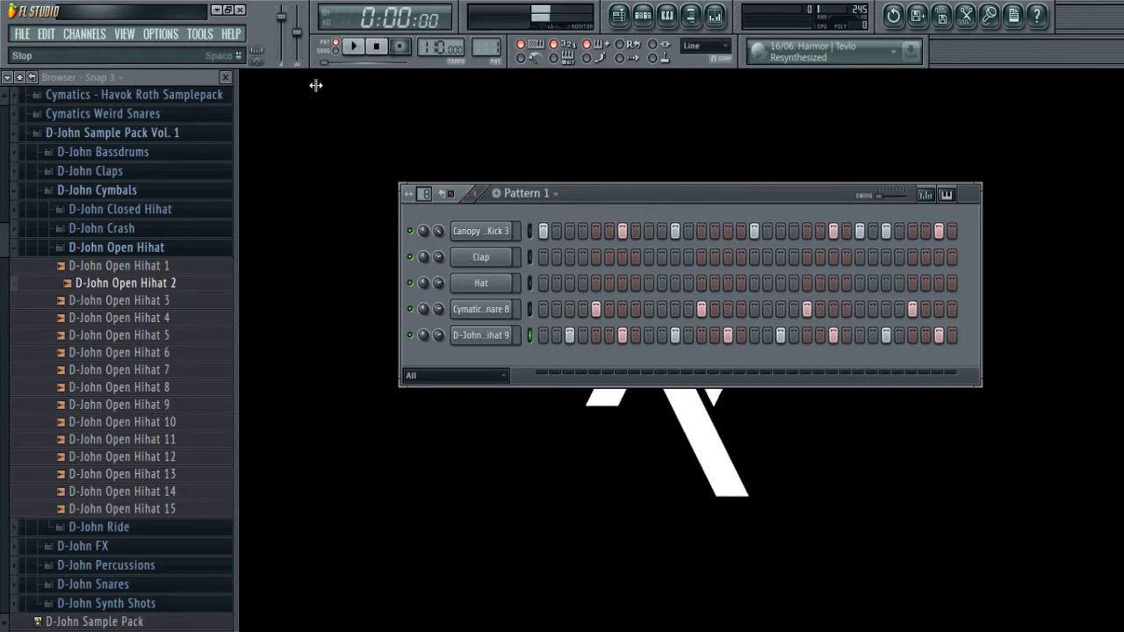
- Audition samples in the D-John Closed Hihat folder and add D-John Closed Hihat 5 as a new channel below the open hihat
{"action": "left_click", "coordinate": [114, 249]}
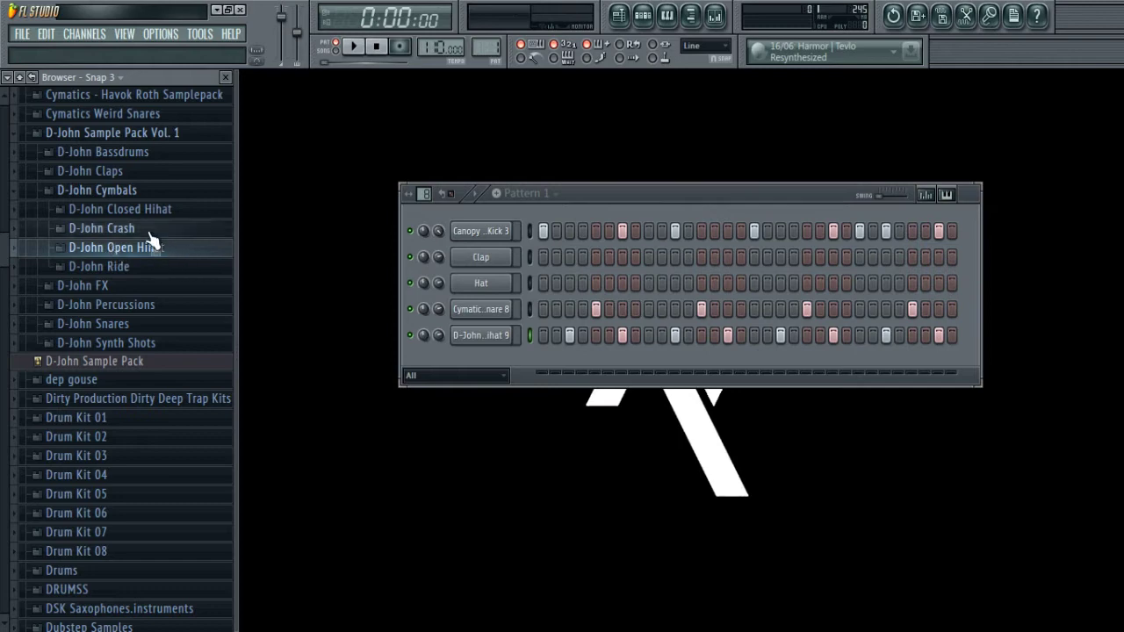
{"action": "left_click", "coordinate": [119, 209]}
{"action": "left_click", "coordinate": [141, 298]}
{"action": "left_click", "coordinate": [136, 314]}
{"action": "left_click_drag", "start_coordinate": [132, 298], "coordinate": [508, 363]}
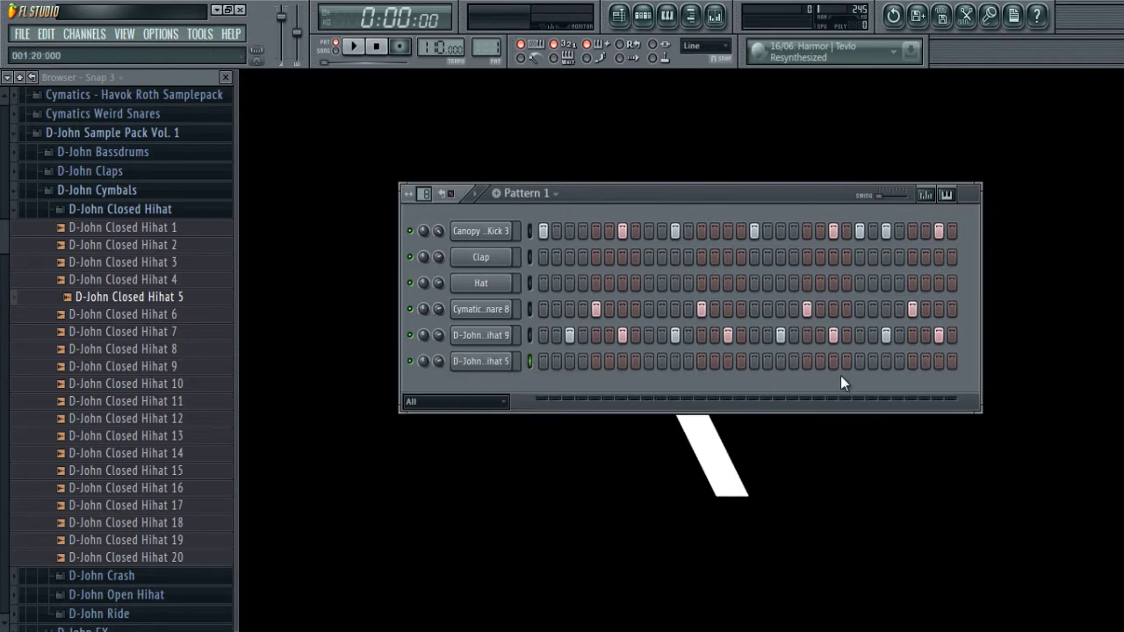
- Paint four one-step C5 notes at the start of the closed hihat's piano roll and play them back briefly
{"action": "left_click", "coordinate": [668, 15]}
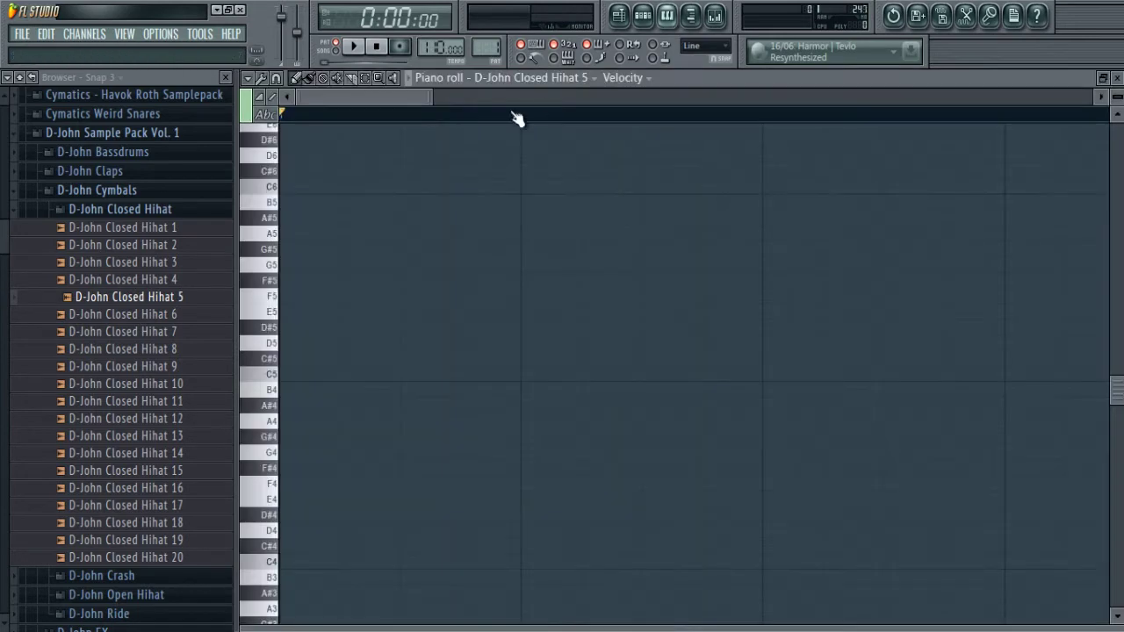
{"action": "left_click_drag", "start_coordinate": [429, 92], "coordinate": [1095, 93]}
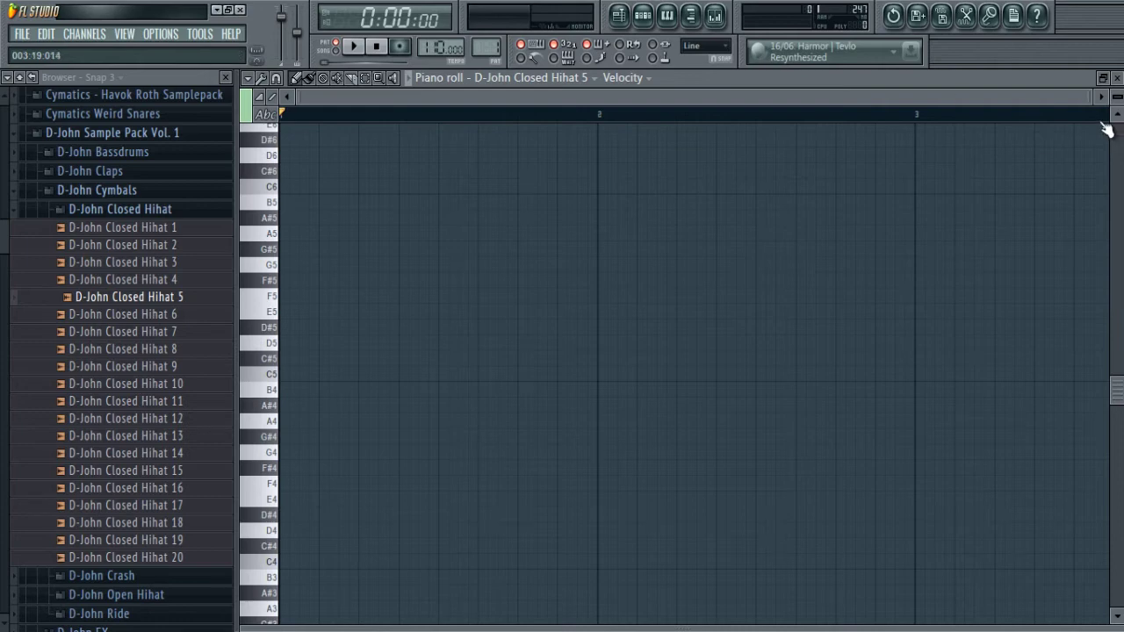
{"action": "left_click_drag", "start_coordinate": [1086, 92], "coordinate": [641, 96]}
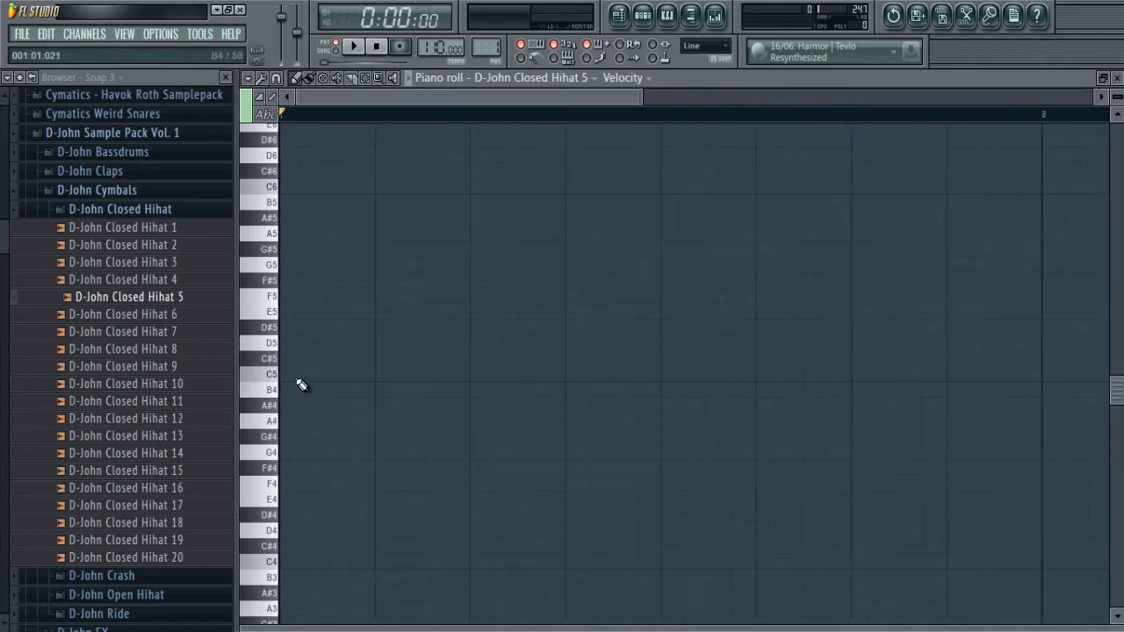
{"action": "left_click", "coordinate": [295, 373]}
{"action": "left_click_drag", "start_coordinate": [303, 372], "coordinate": [375, 374]}
{"action": "key", "text": "space"}
{"action": "key", "text": "space"}
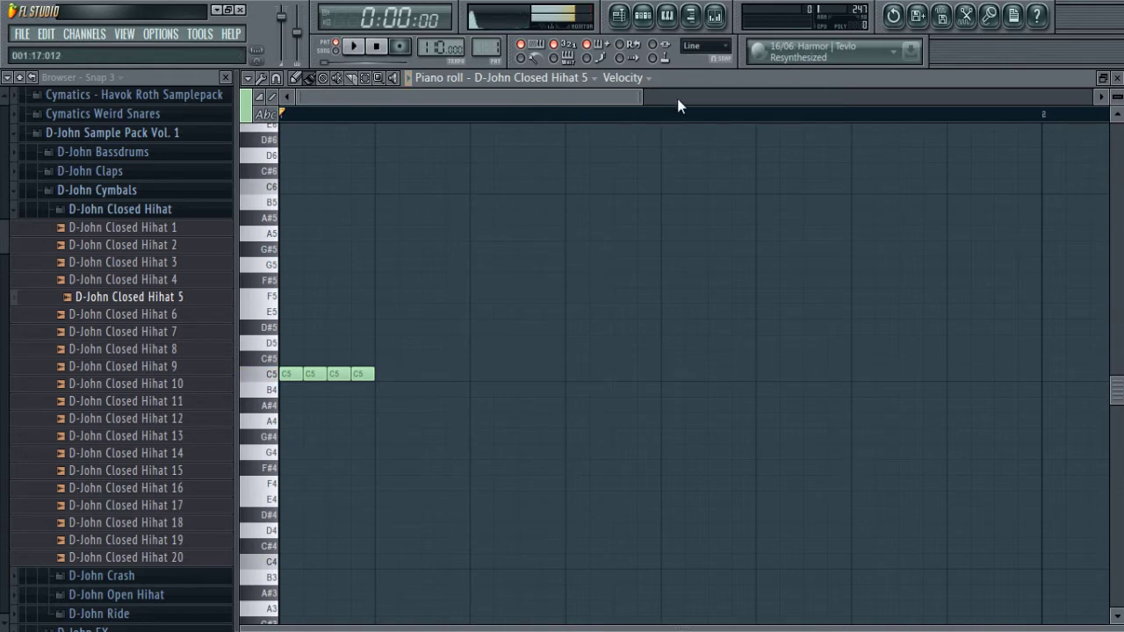
- Set snap to 1/4 step and continue the line with four half-step, two one-step and one two-step C5 notes
{"action": "left_click", "coordinate": [705, 45]}
{"action": "left_click", "coordinate": [699, 163]}
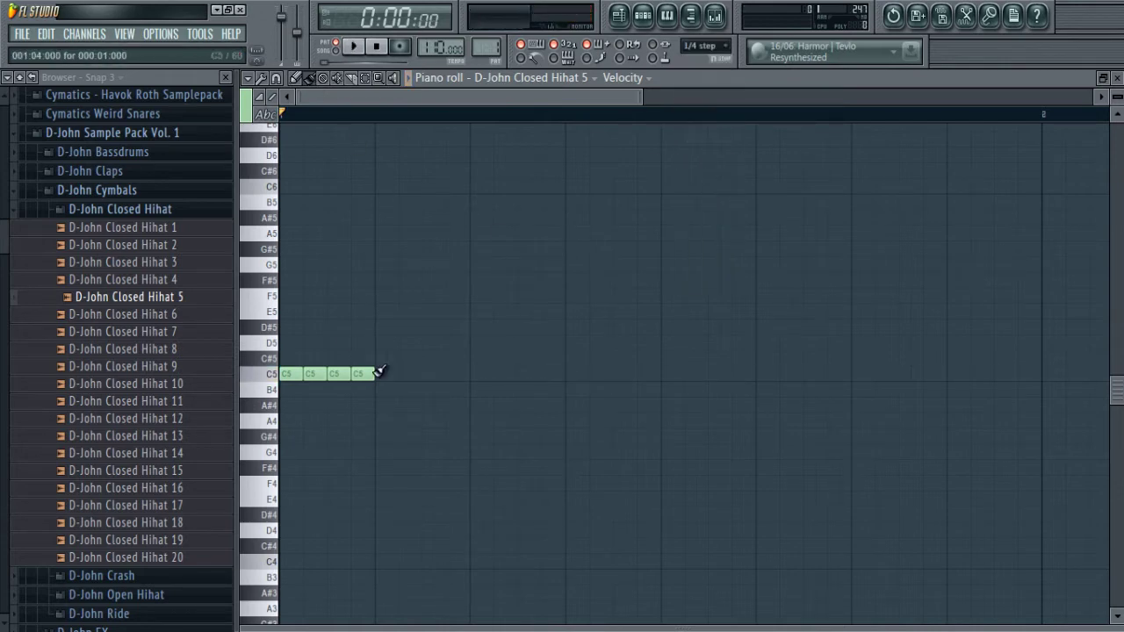
{"action": "left_click", "coordinate": [387, 372]}
{"action": "left_click_drag", "start_coordinate": [387, 373], "coordinate": [450, 374]}
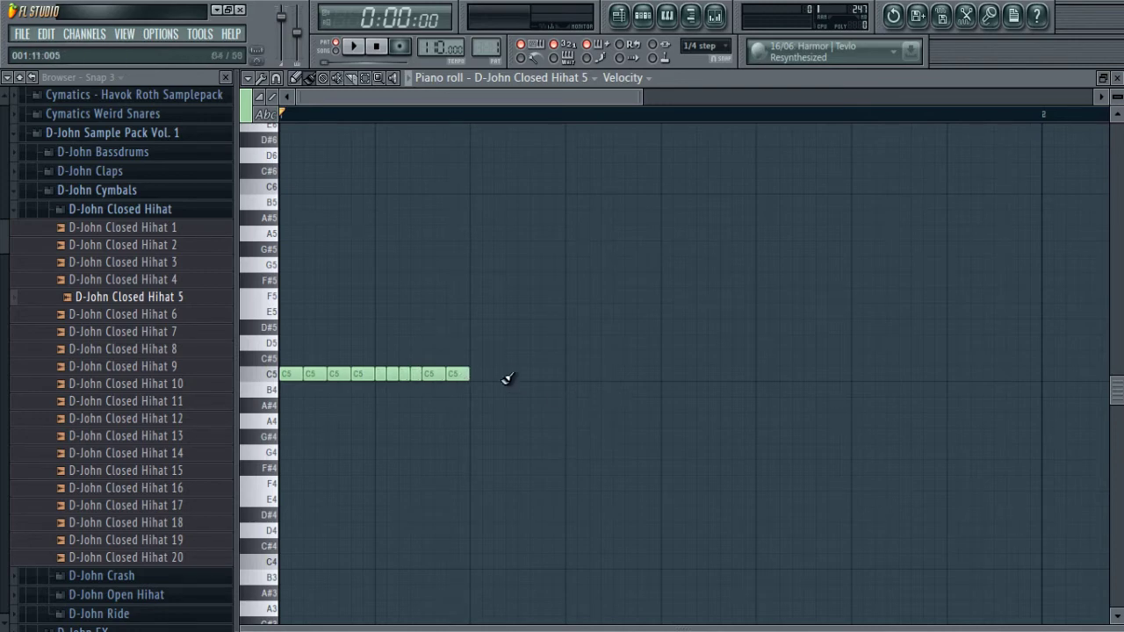
{"action": "left_click", "coordinate": [489, 375]}
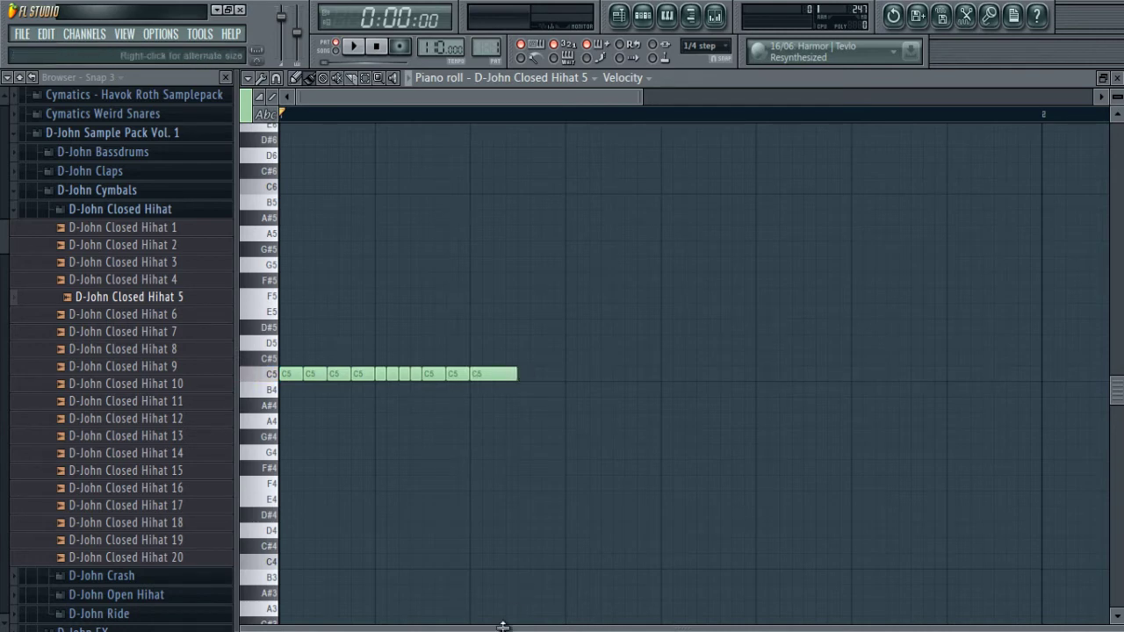
{"action": "left_click_drag", "start_coordinate": [502, 624], "coordinate": [522, 489]}
{"action": "left_click", "coordinate": [257, 510]}
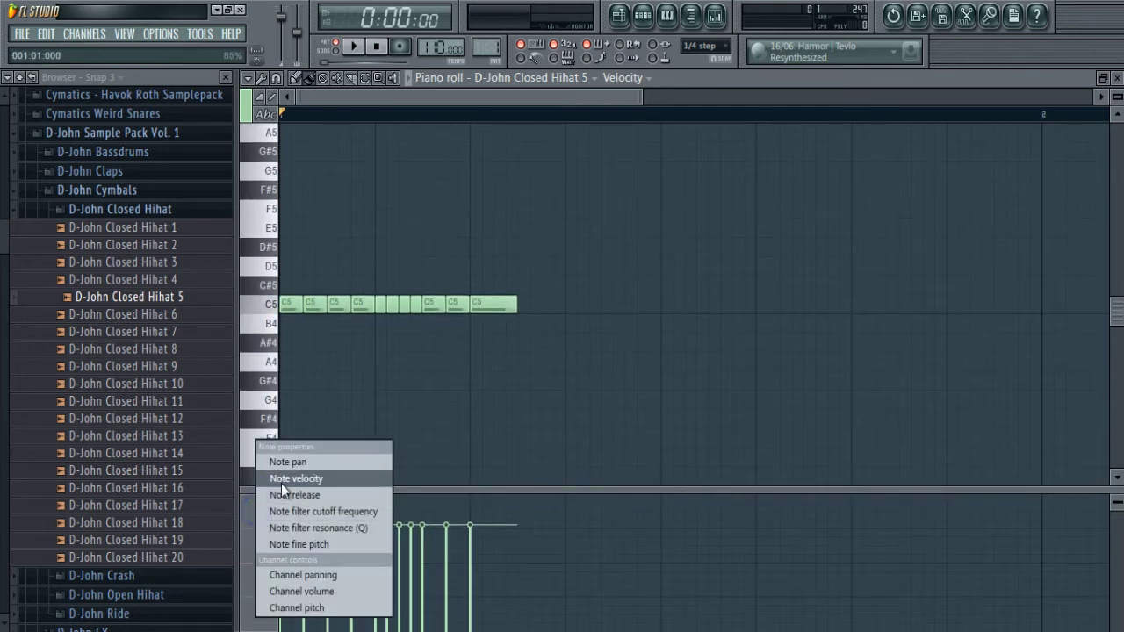
{"action": "left_click", "coordinate": [445, 489]}
{"action": "left_click_drag", "start_coordinate": [445, 487], "coordinate": [445, 625]}
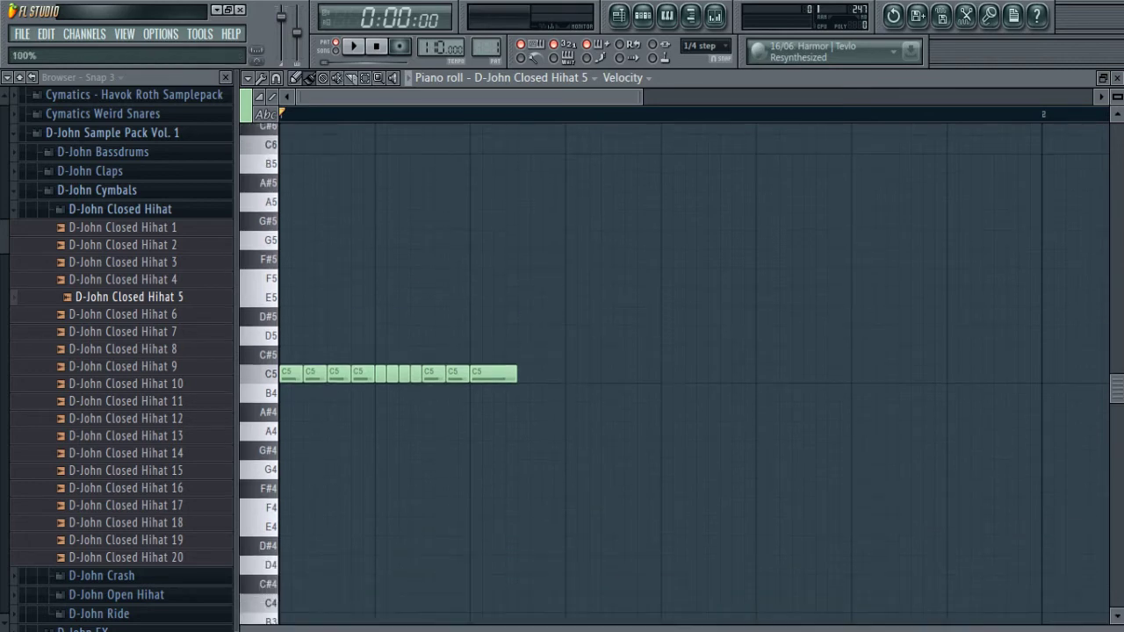
- Try a second two-step C5 note at the end of the line, play the pattern, and delete that note
{"action": "left_click", "coordinate": [529, 374]}
{"action": "key", "text": "space"}
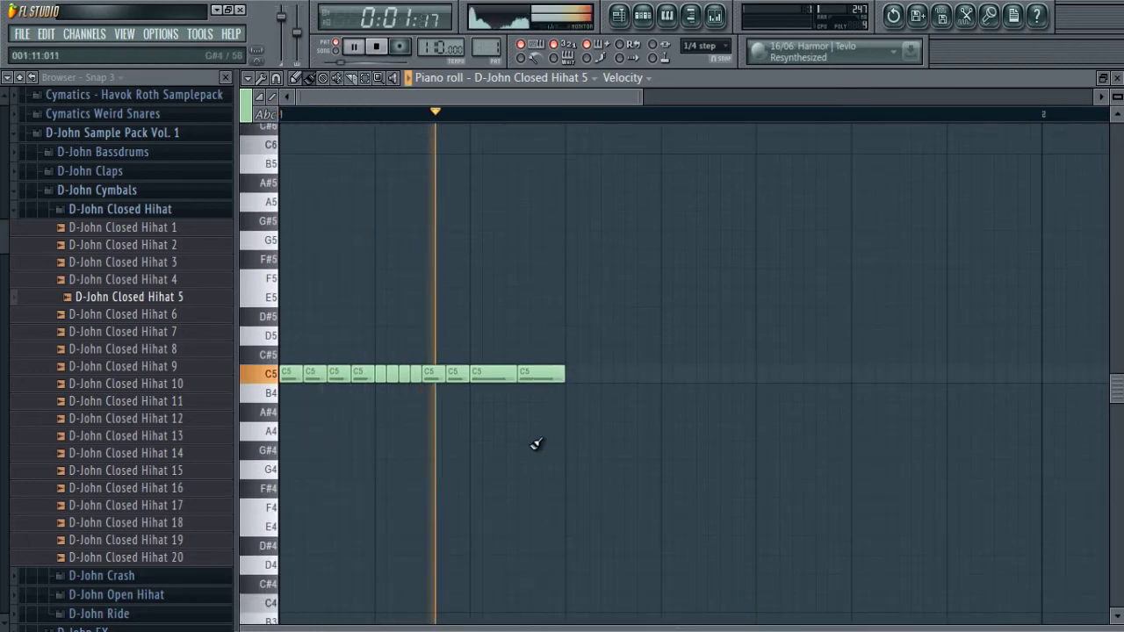
{"action": "key", "text": "space"}
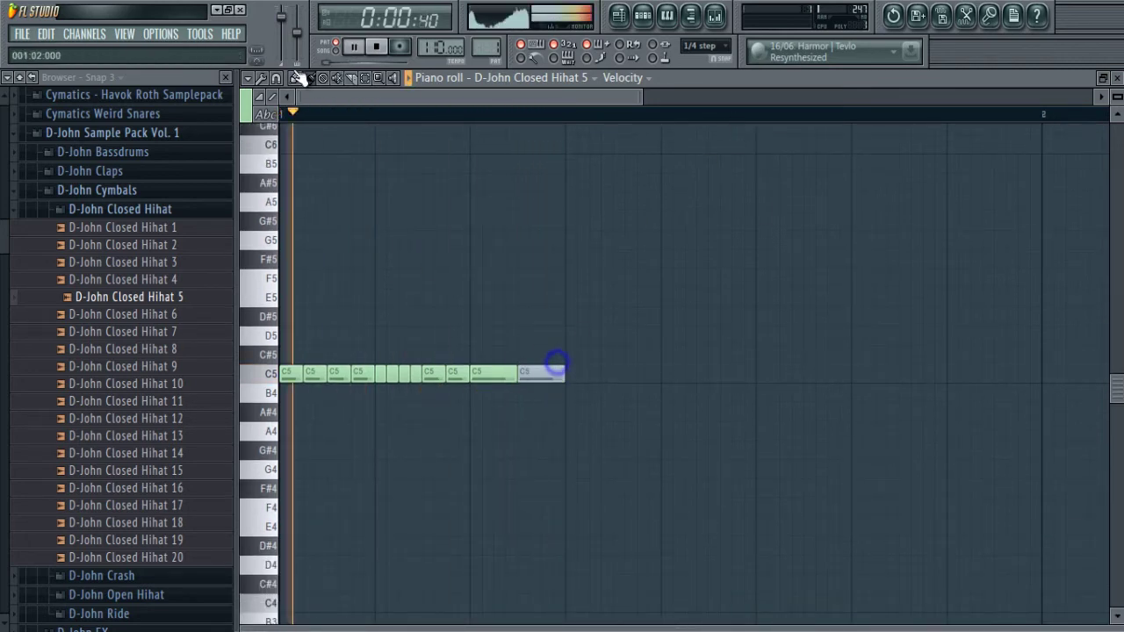
{"action": "right_click", "coordinate": [302, 29]}
{"action": "left_click", "coordinate": [318, 38]}
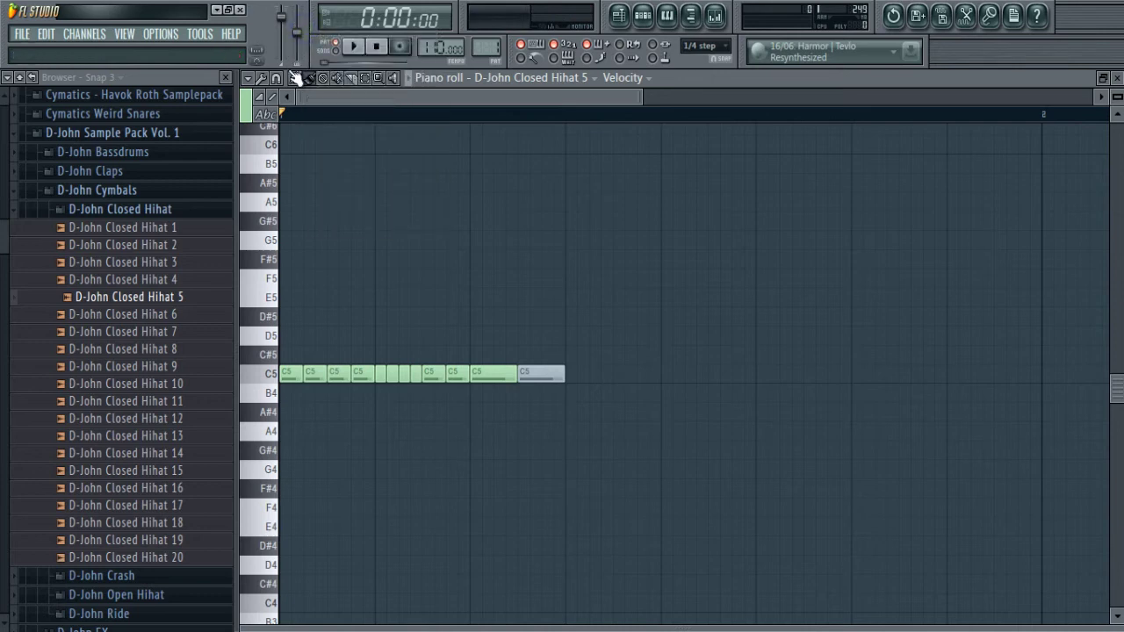
{"action": "right_click", "coordinate": [524, 313]}
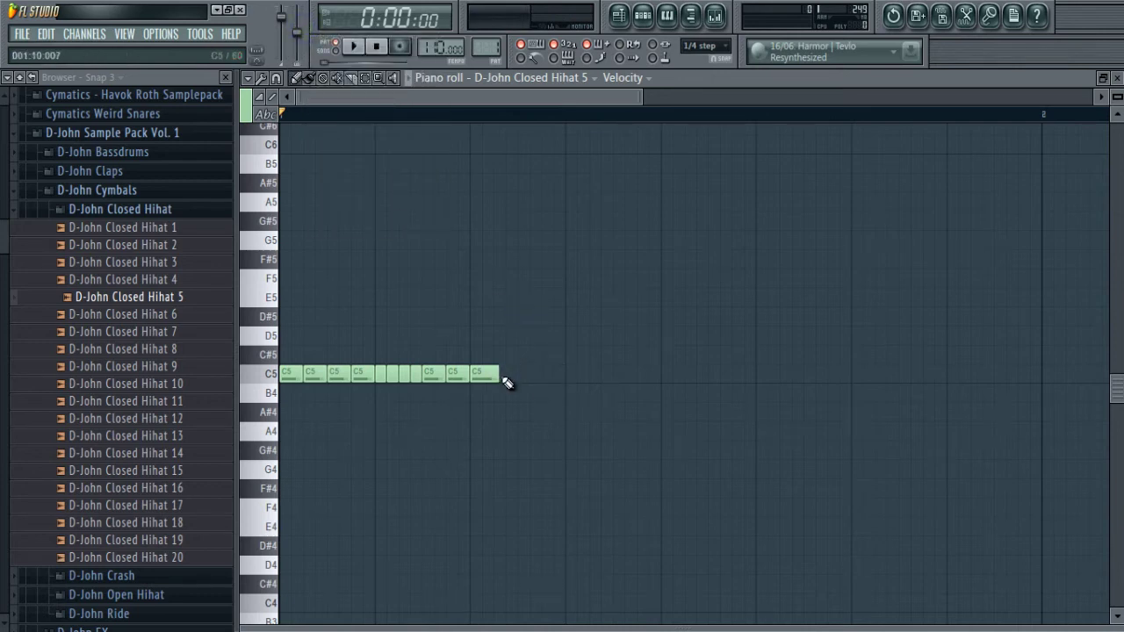
- Shorten the last C5 note to one step and add two one-step notes and two half-step notes after it
{"action": "left_click", "coordinate": [499, 375]}
{"action": "left_click", "coordinate": [554, 374]}
{"action": "left_click_drag", "start_coordinate": [641, 93], "coordinate": [698, 92]}
- Set snap to Line, select the last four steps of hihat notes, and duplicate them directly behind
{"action": "left_click", "coordinate": [720, 50]}
{"action": "left_click", "coordinate": [706, 62]}
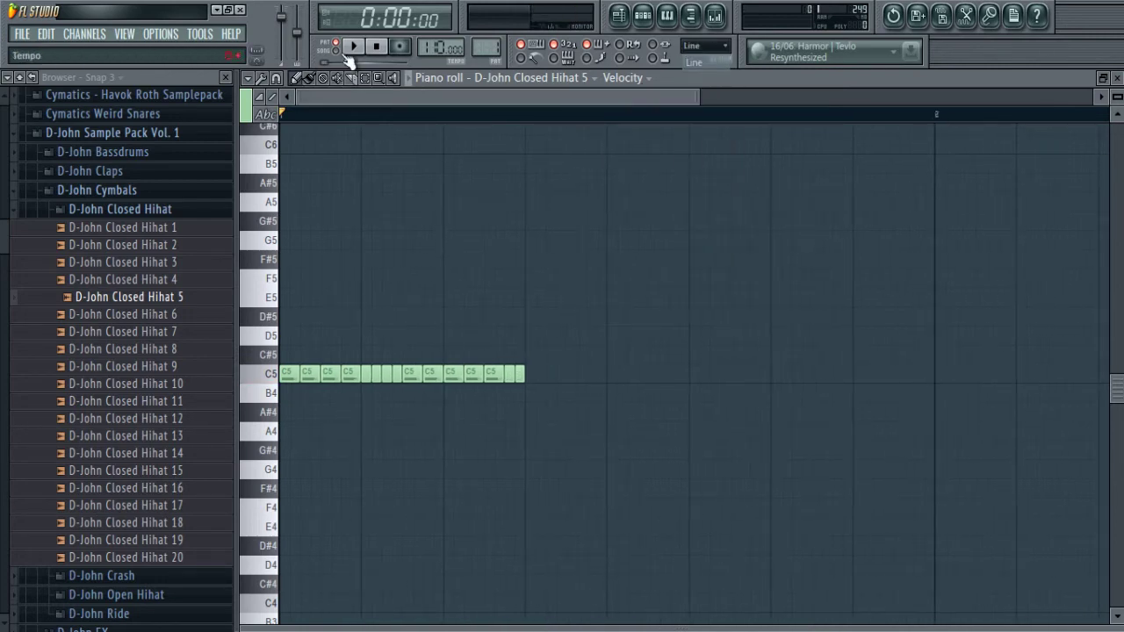
{"action": "left_click", "coordinate": [353, 78]}
{"action": "left_click", "coordinate": [367, 78]}
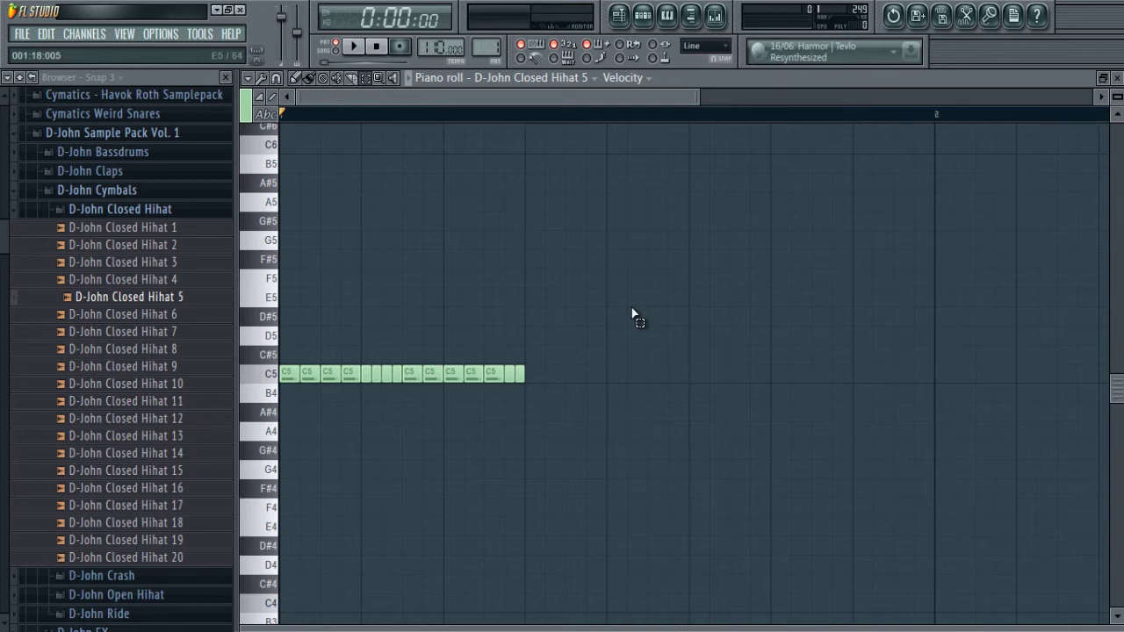
{"action": "left_click_drag", "start_coordinate": [531, 376], "coordinate": [451, 379]}
{"action": "key", "text": "ctrl+b"}
- Duplicate the whole line of C5 notes to fill bar 1, and extend the note on step 17 over step 18
{"action": "left_click_drag", "start_coordinate": [622, 369], "coordinate": [255, 445]}
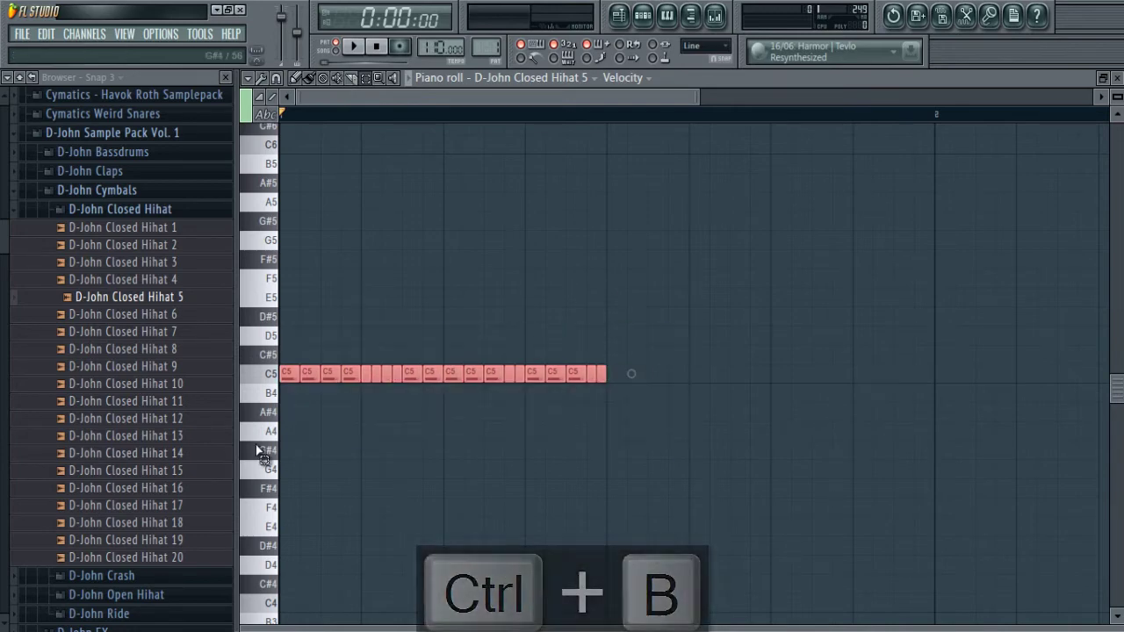
{"action": "key", "text": "ctrl+b"}
{"action": "left_click", "coordinate": [710, 279]}
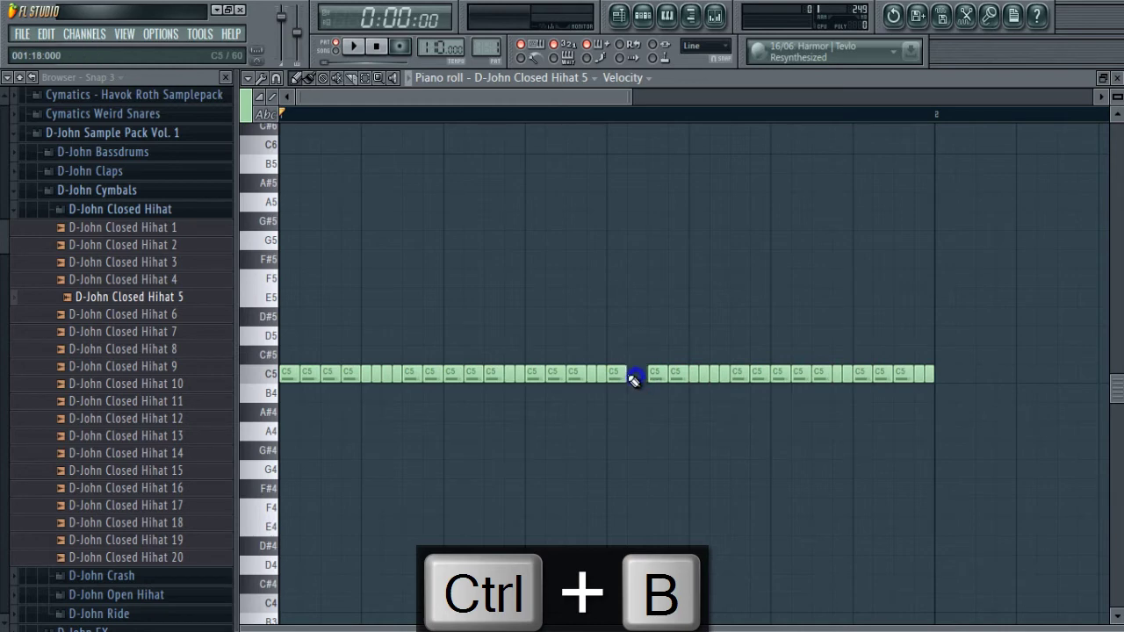
{"action": "left_click_drag", "start_coordinate": [632, 375], "coordinate": [635, 374]}
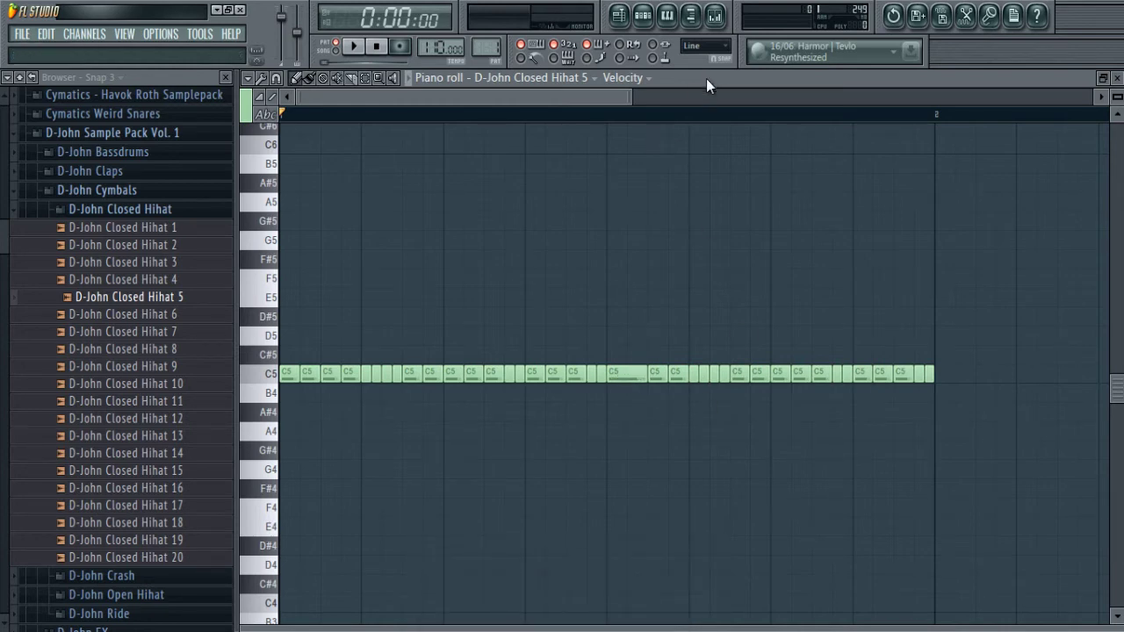
- Set snap to 1/4 step, split the first half-step note on step 21 into two quarter-step notes, and undo the last stray edit
{"action": "left_click", "coordinate": [705, 46]}
{"action": "left_click", "coordinate": [705, 168]}
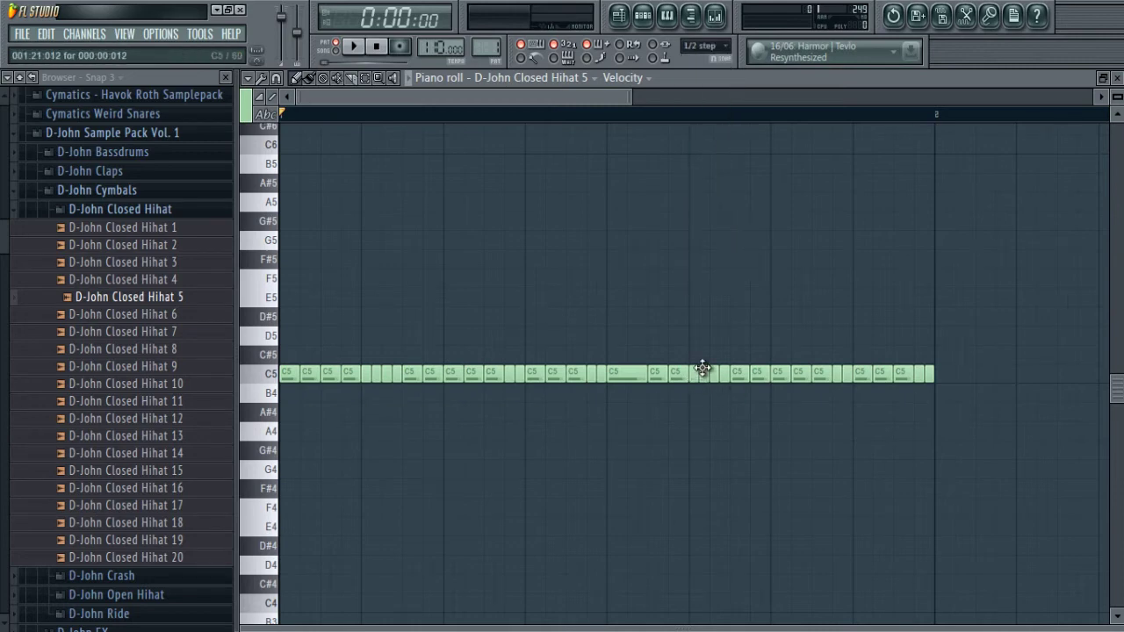
{"action": "left_click", "coordinate": [706, 46]}
{"action": "left_click", "coordinate": [696, 133]}
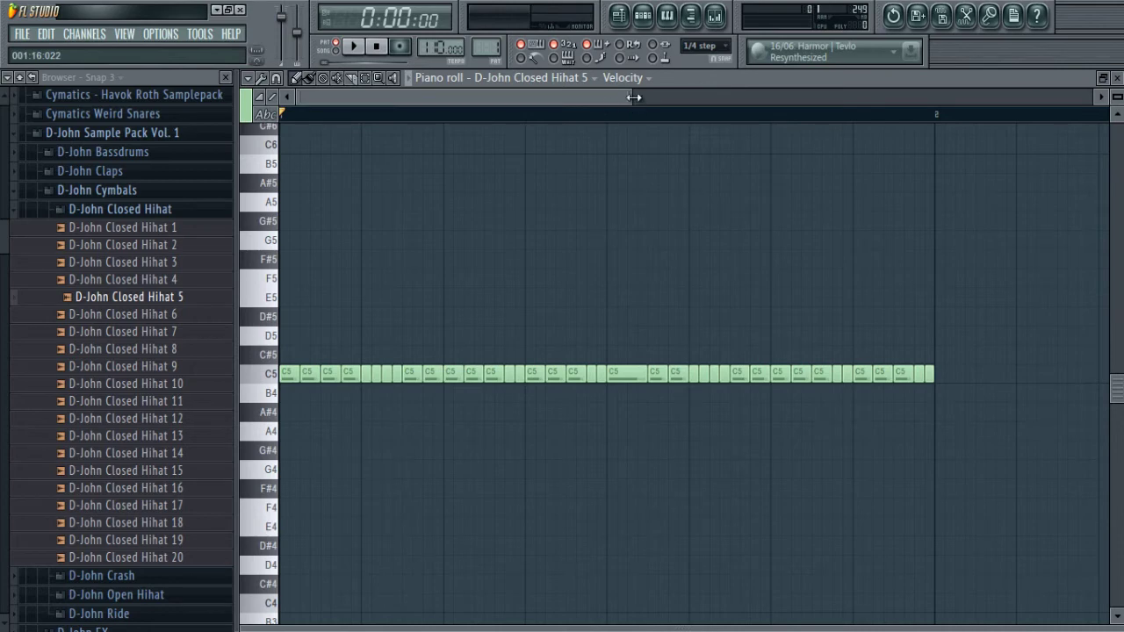
{"action": "left_click_drag", "start_coordinate": [634, 98], "coordinate": [574, 98]}
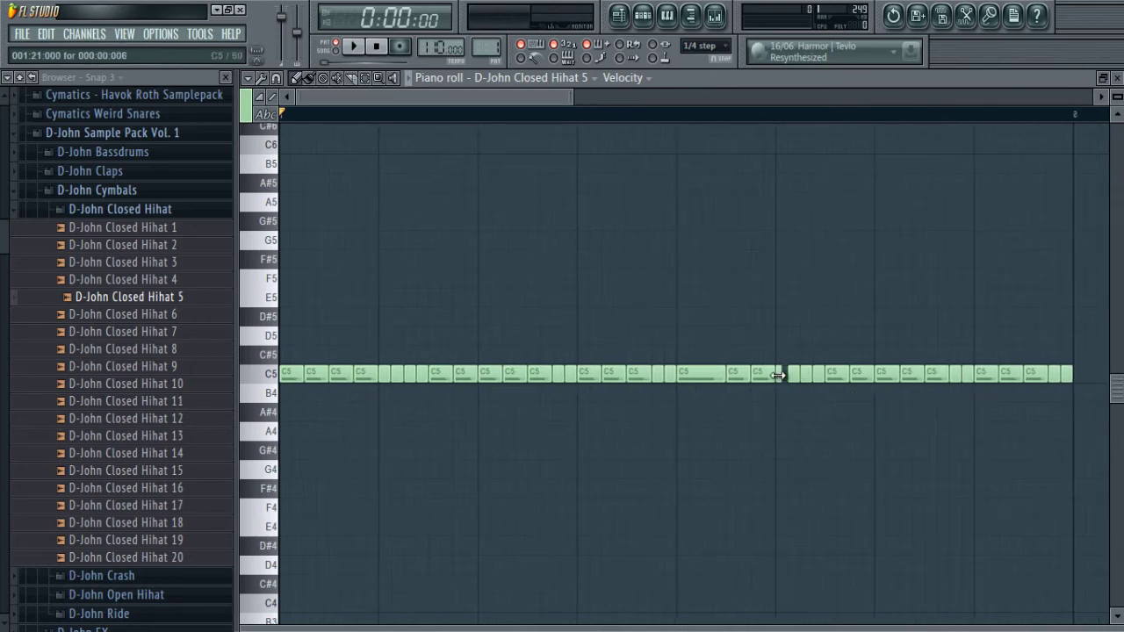
{"action": "left_click", "coordinate": [783, 372]}
{"action": "key", "text": "ctrl+z"}
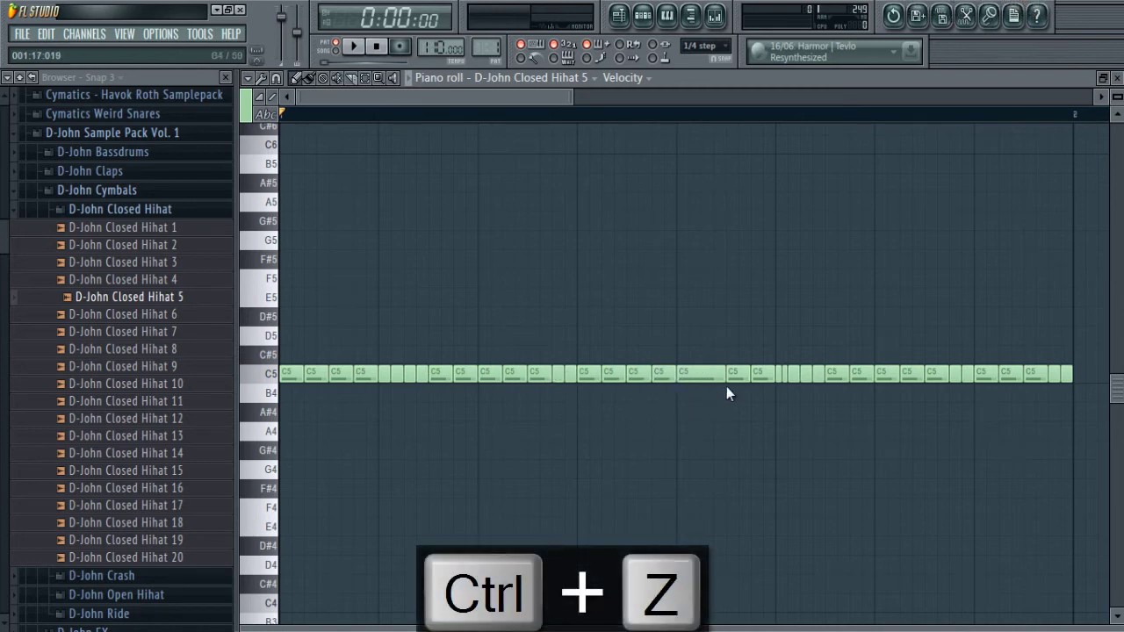
- Erase the notes at the end of bar 1 and paint quarter-step C5 notes across steps 29 to 32
{"action": "key", "text": "ctrl+s"}
{"action": "left_click", "coordinate": [881, 111]}
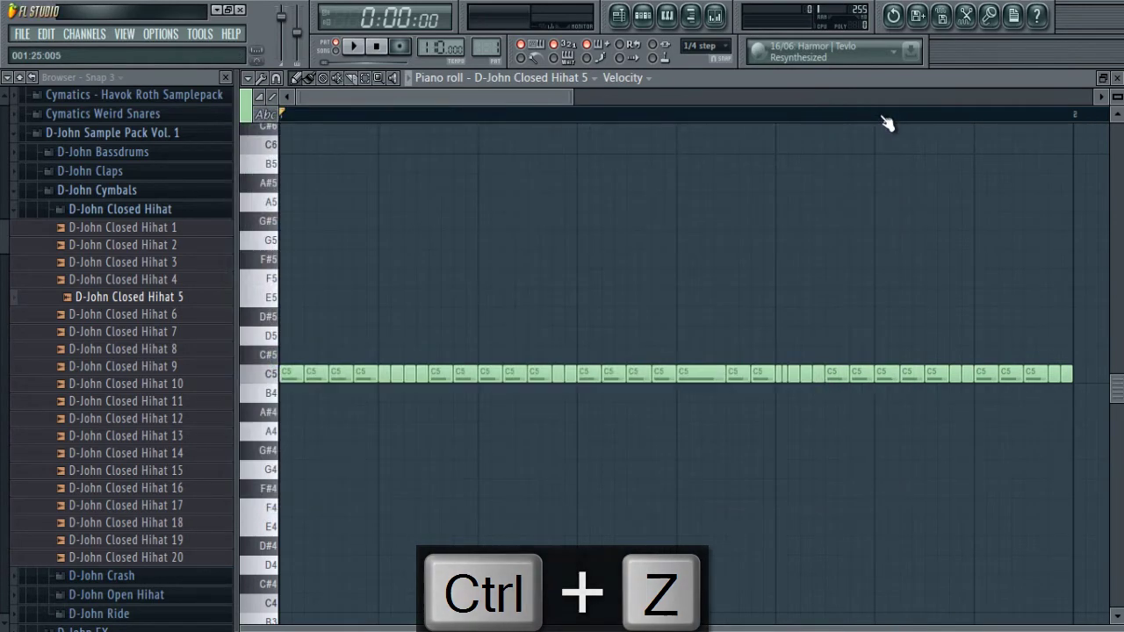
{"action": "left_click_drag", "start_coordinate": [552, 101], "coordinate": [592, 101]}
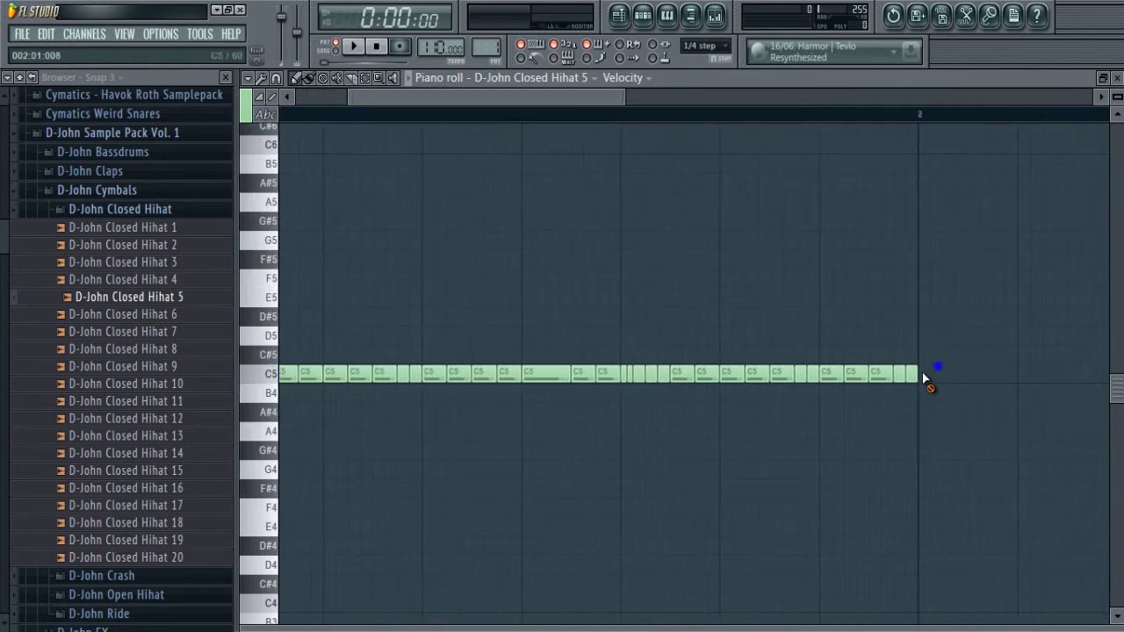
{"action": "right_click", "coordinate": [863, 375]}
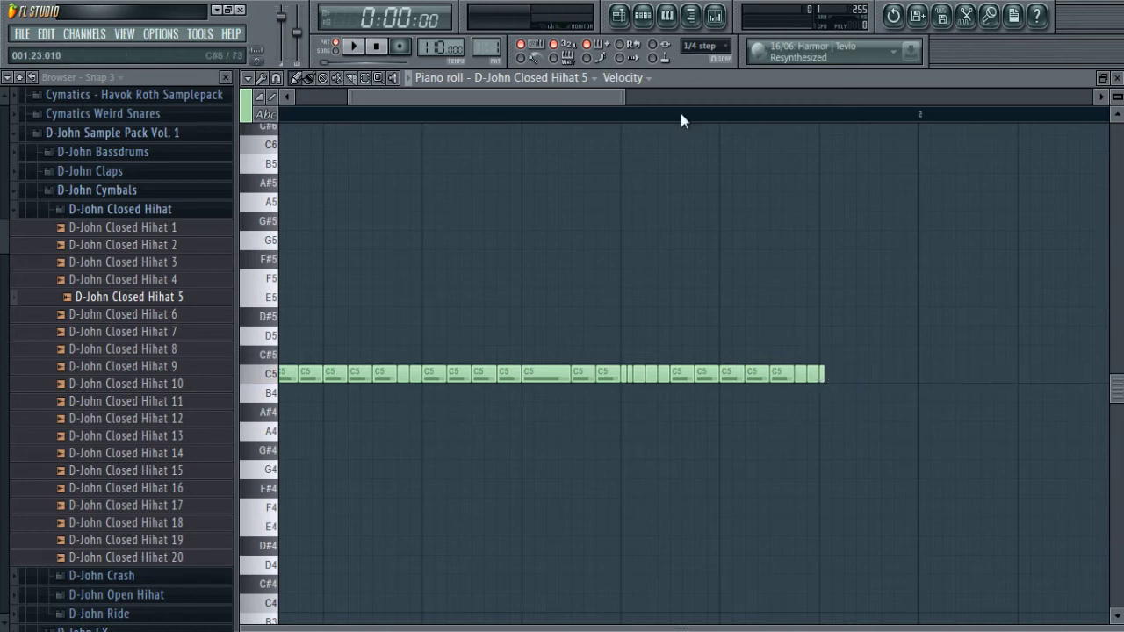
{"action": "left_click", "coordinate": [644, 102]}
{"action": "left_click_drag", "start_coordinate": [641, 100], "coordinate": [578, 100]}
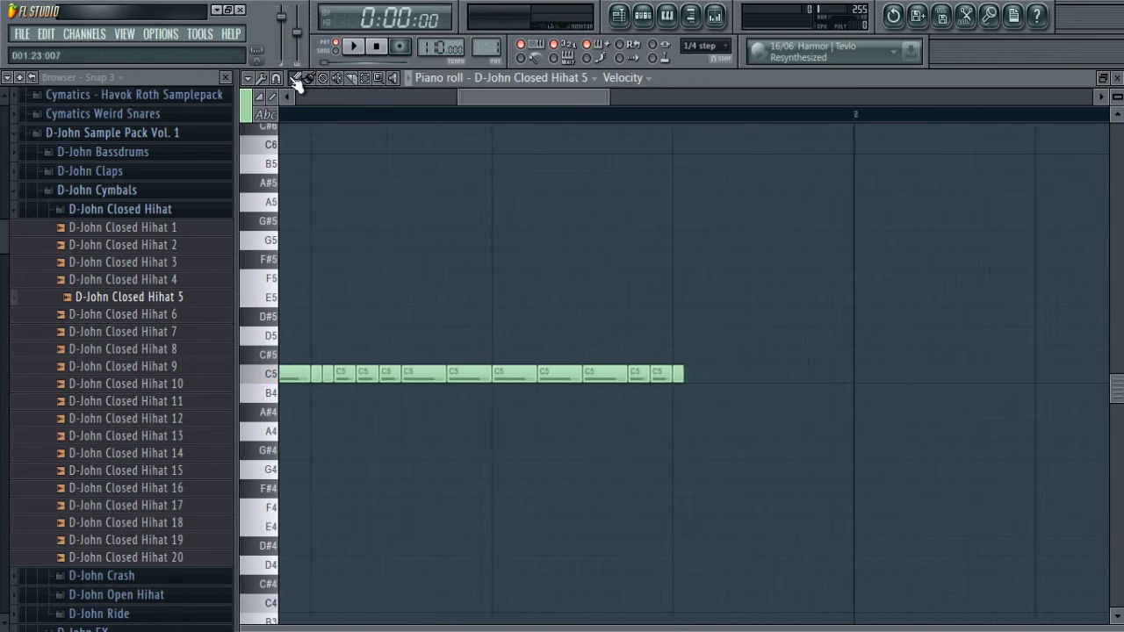
{"action": "left_click", "coordinate": [309, 79]}
{"action": "left_click_drag", "start_coordinate": [667, 365], "coordinate": [820, 381]}
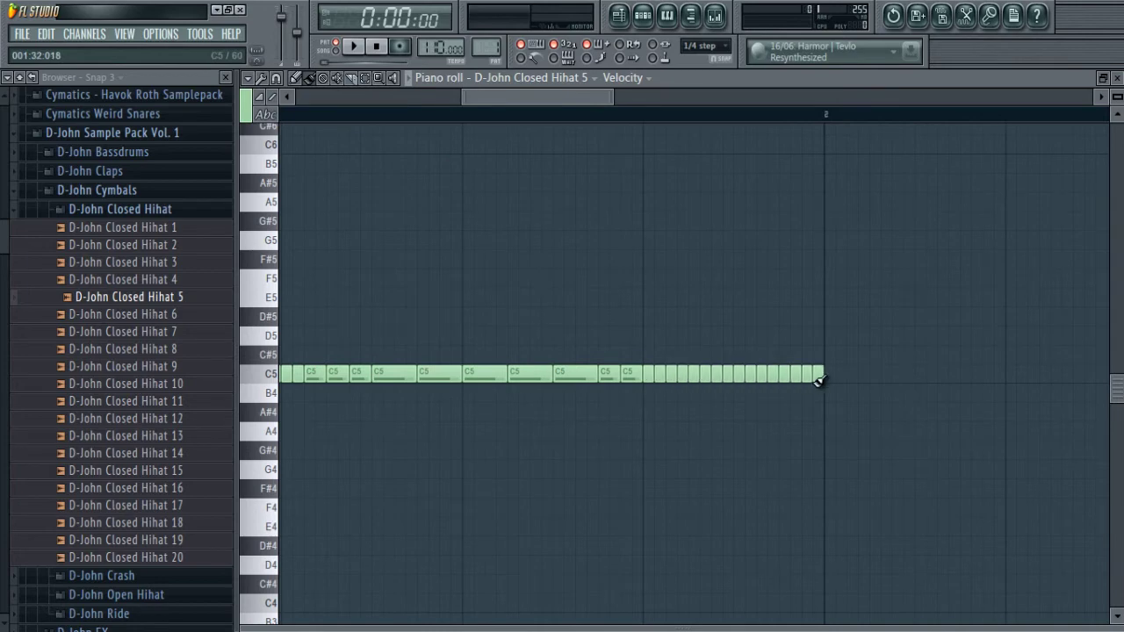
- Set snap to none and split the first quarter-step note on step 29 into two 3-tick notes
{"action": "left_click", "coordinate": [706, 47]}
{"action": "left_click", "coordinate": [705, 101]}
{"action": "left_click", "coordinate": [613, 95]}
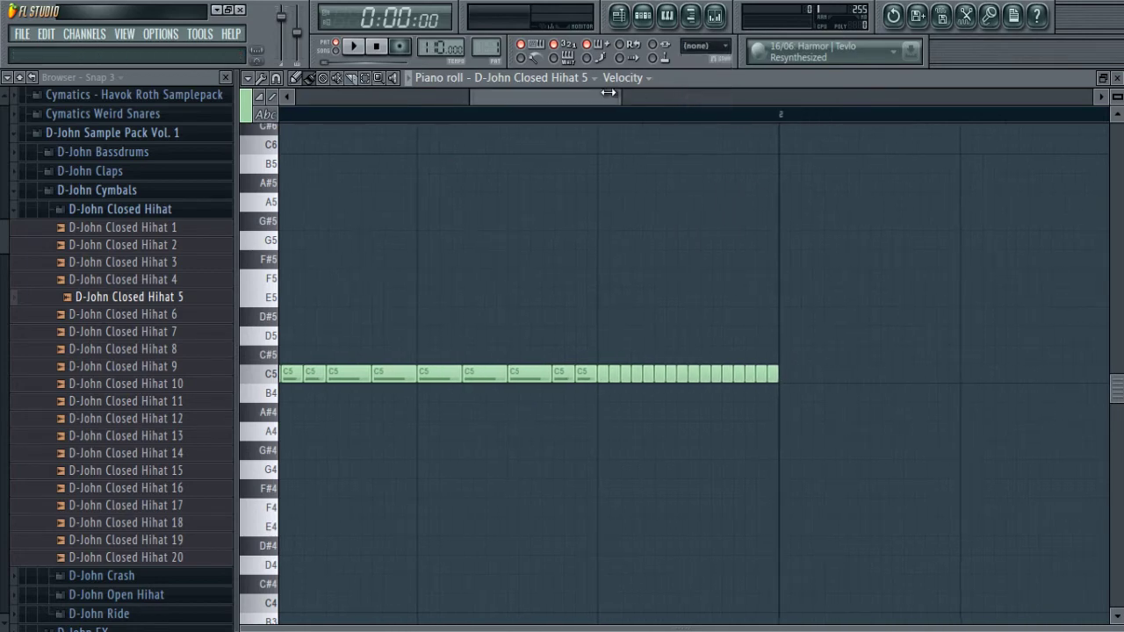
{"action": "left_click_drag", "start_coordinate": [611, 95], "coordinate": [546, 98]}
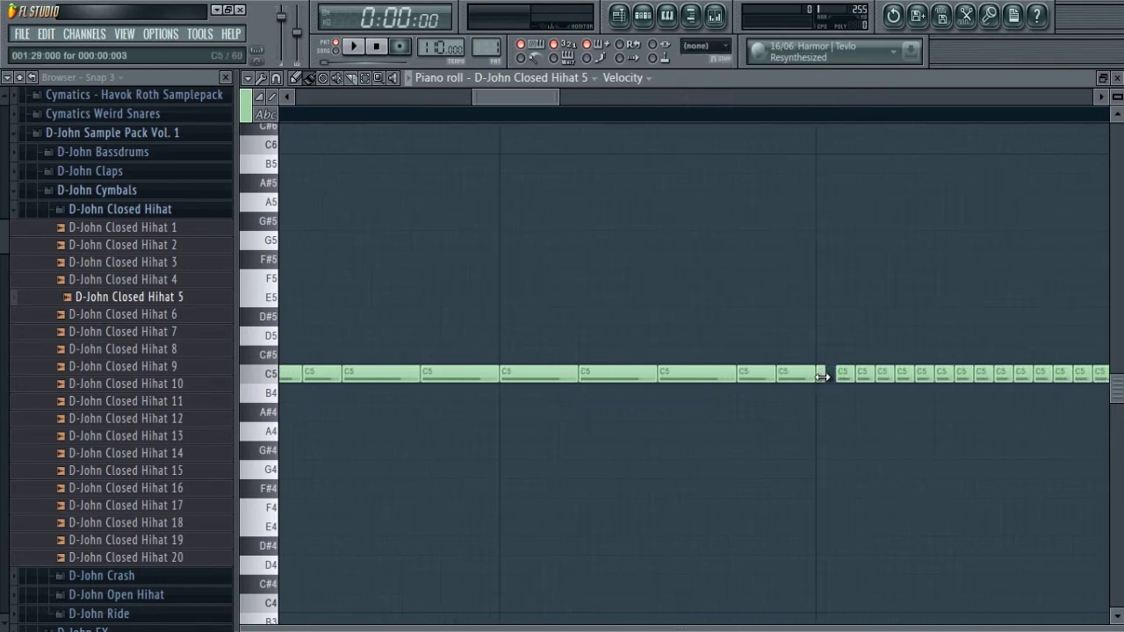
{"action": "mouse_move", "coordinate": [821, 380]}
{"action": "left_mouse_down"}
{"action": "mouse_move", "coordinate": [836, 358]}
{"action": "mouse_move", "coordinate": [821, 388]}
{"action": "left_mouse_up"}
{"action": "left_click", "coordinate": [296, 79]}
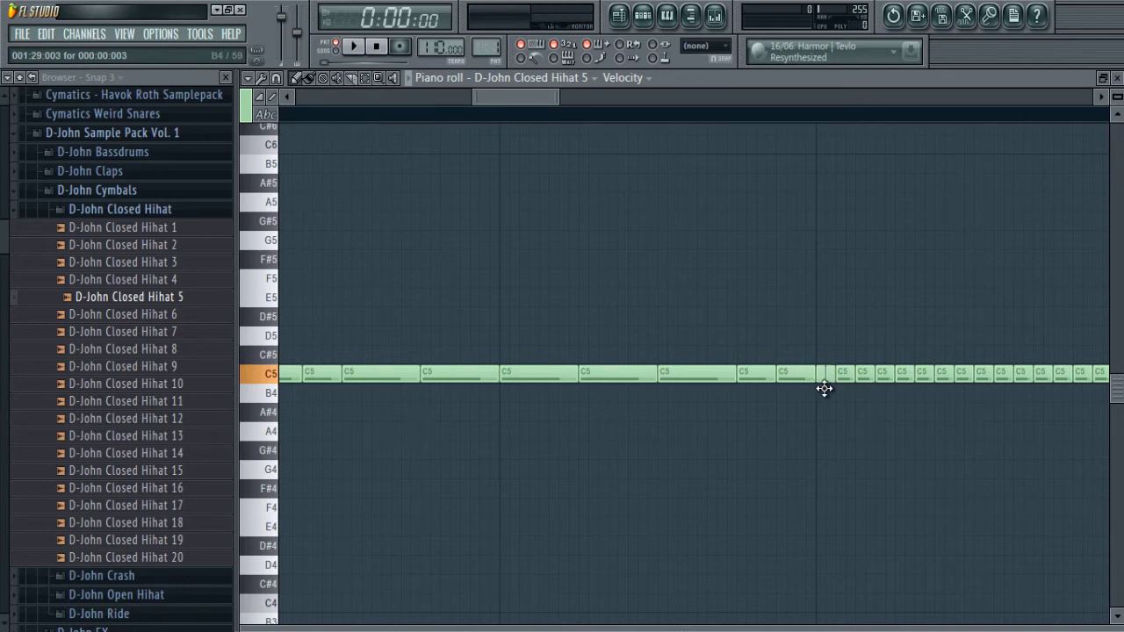
{"action": "left_click_drag", "start_coordinate": [557, 88], "coordinate": [762, 91]}
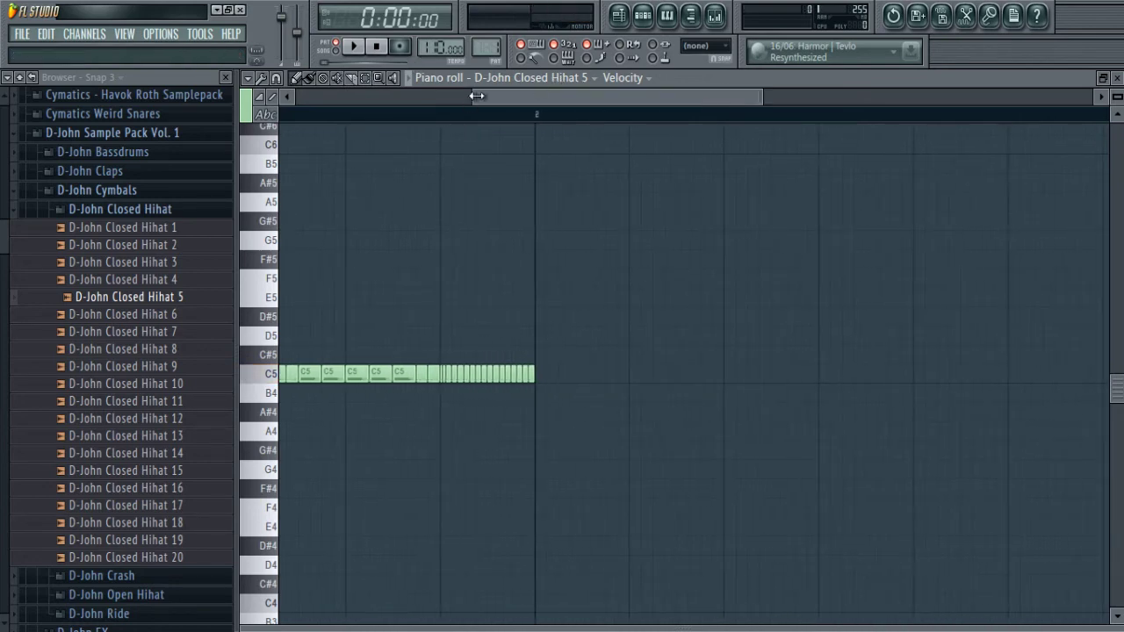
{"action": "left_click_drag", "start_coordinate": [562, 97], "coordinate": [488, 96]}
- Leave the piano roll and play back the whole drum pattern
{"action": "left_click", "coordinate": [1117, 79]}
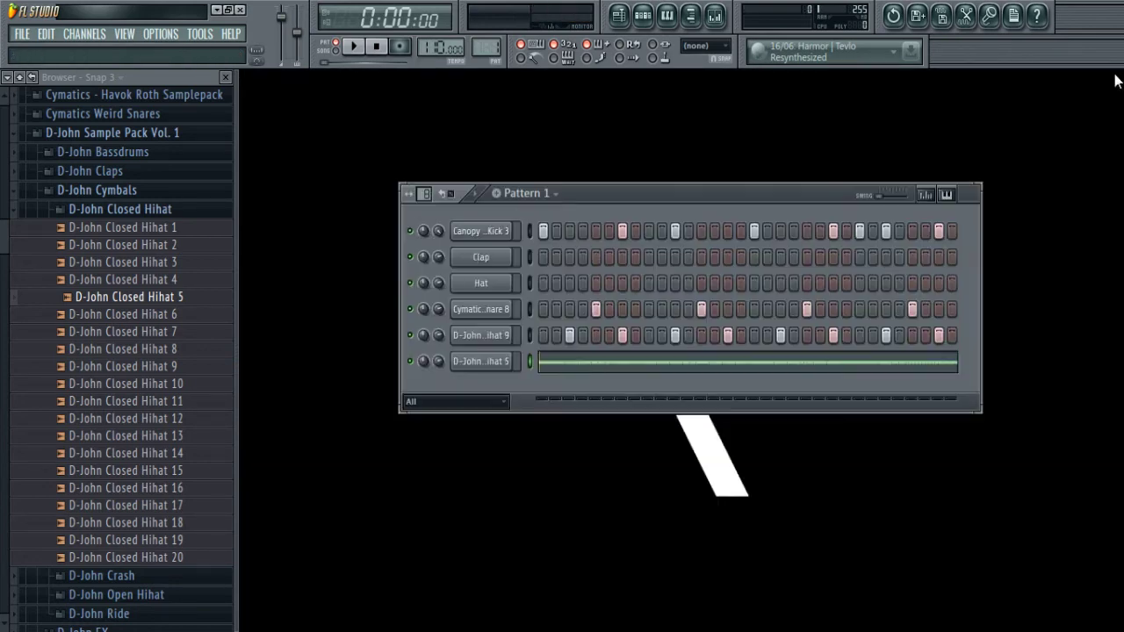
{"action": "left_click", "coordinate": [360, 50]}
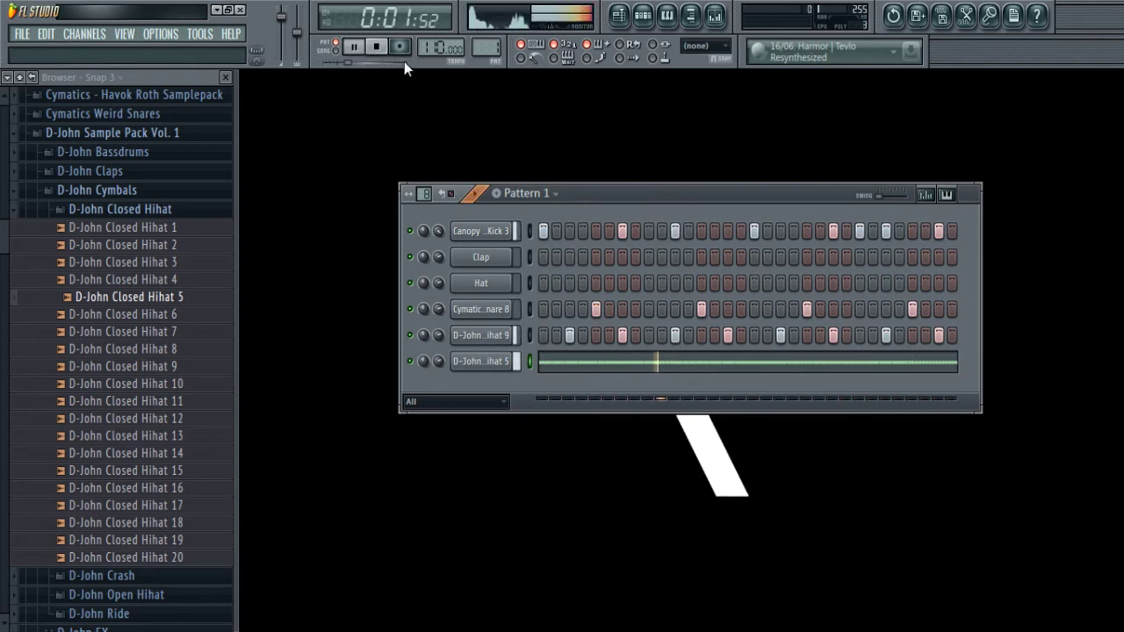
{"action": "left_click", "coordinate": [376, 47]}
- With snap set to Line, erase the hihat notes on steps 6, 12, 19 and 28 and the last three notes of bar 1
{"action": "left_click", "coordinate": [683, 362]}
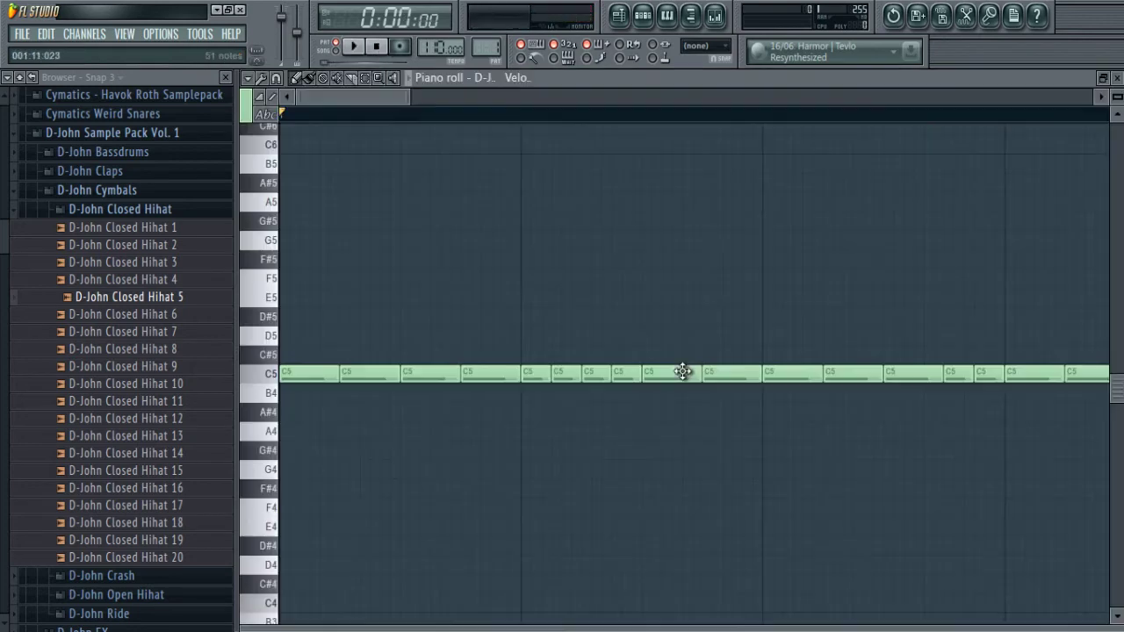
{"action": "left_click_drag", "start_coordinate": [405, 98], "coordinate": [650, 98]}
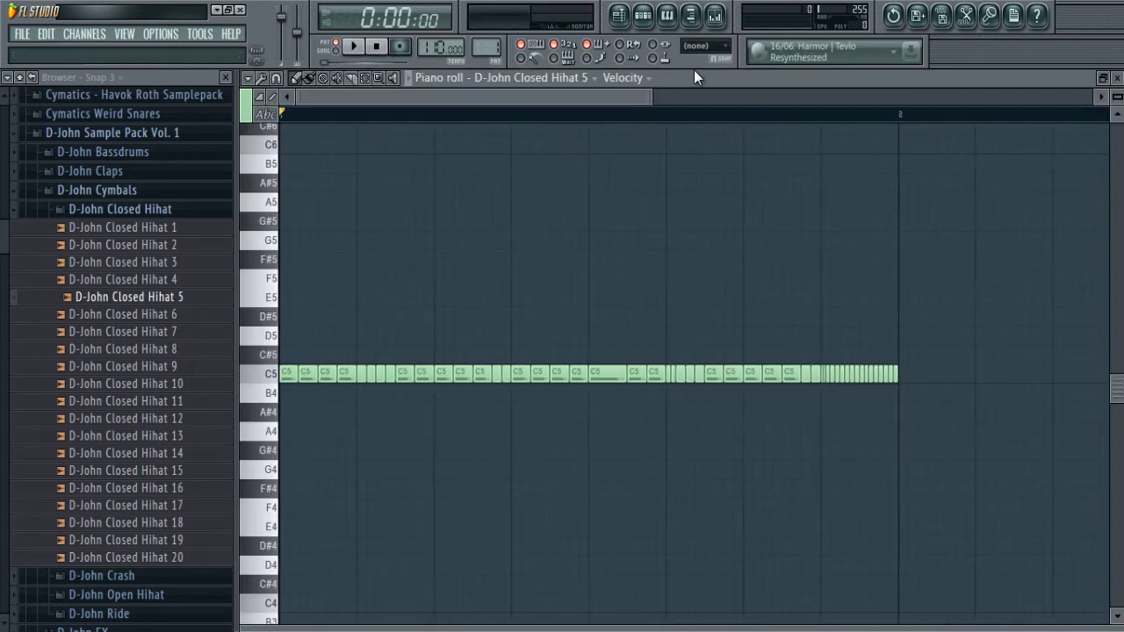
{"action": "left_click", "coordinate": [706, 45]}
{"action": "left_click", "coordinate": [695, 69]}
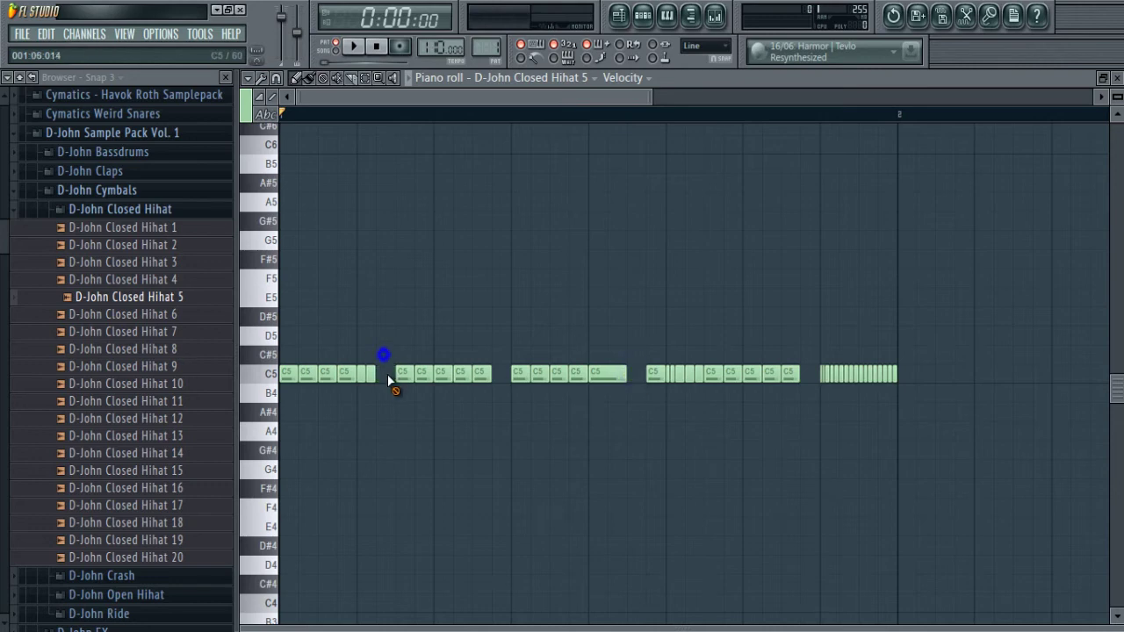
{"action": "key", "text": "space"}
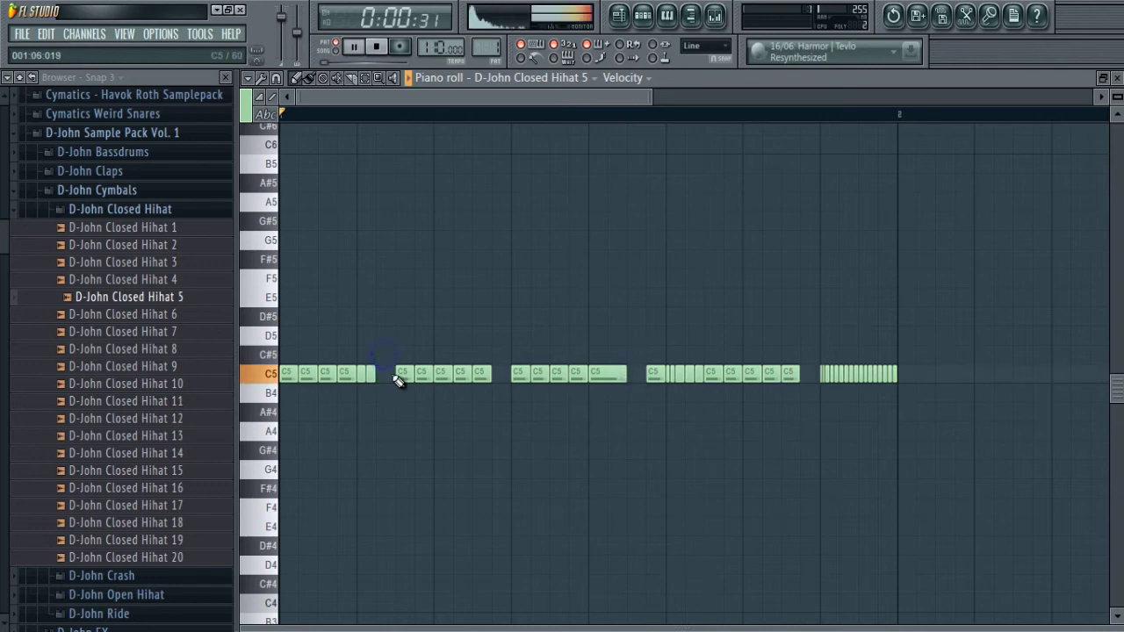
{"action": "right_click", "coordinate": [890, 378]}
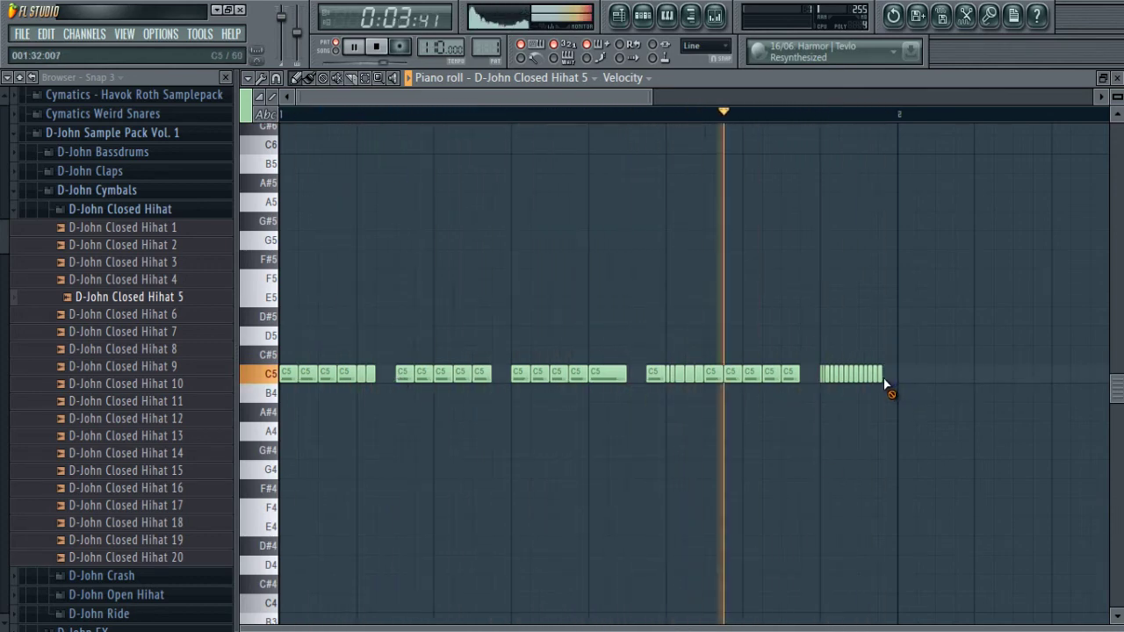
{"action": "key", "text": "ctrl+s"}
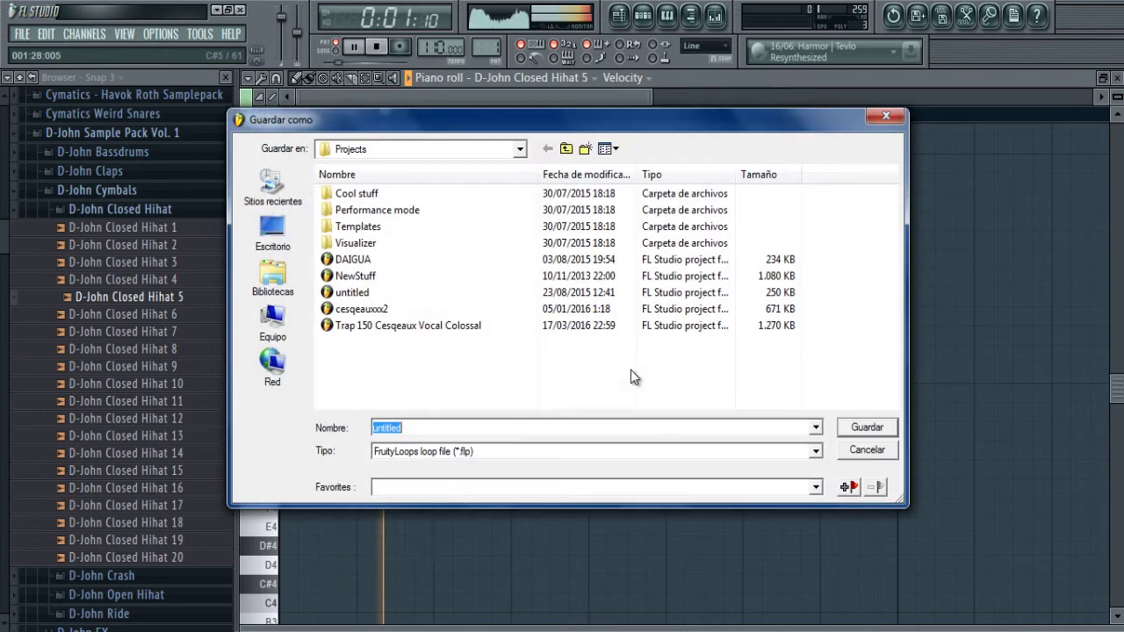
{"action": "left_click", "coordinate": [886, 118]}
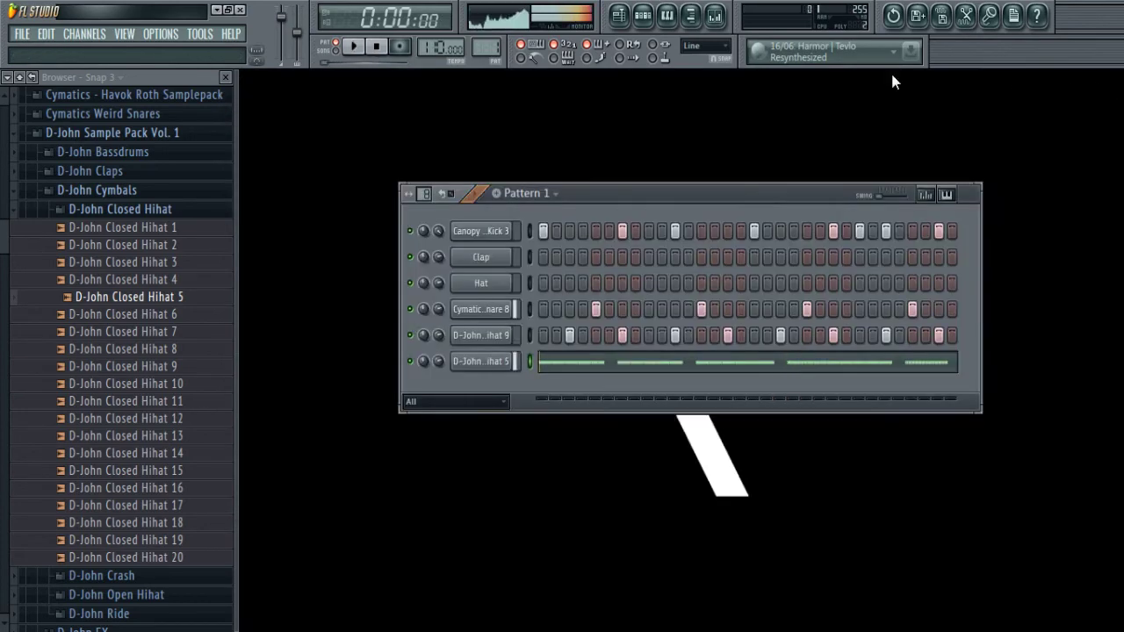
- Open the playlist and place two Pattern 1 clips back to back on Track 1, starting at bars 1 and 3
{"action": "left_click", "coordinate": [123, 39]}
{"action": "left_click", "coordinate": [237, 131]}
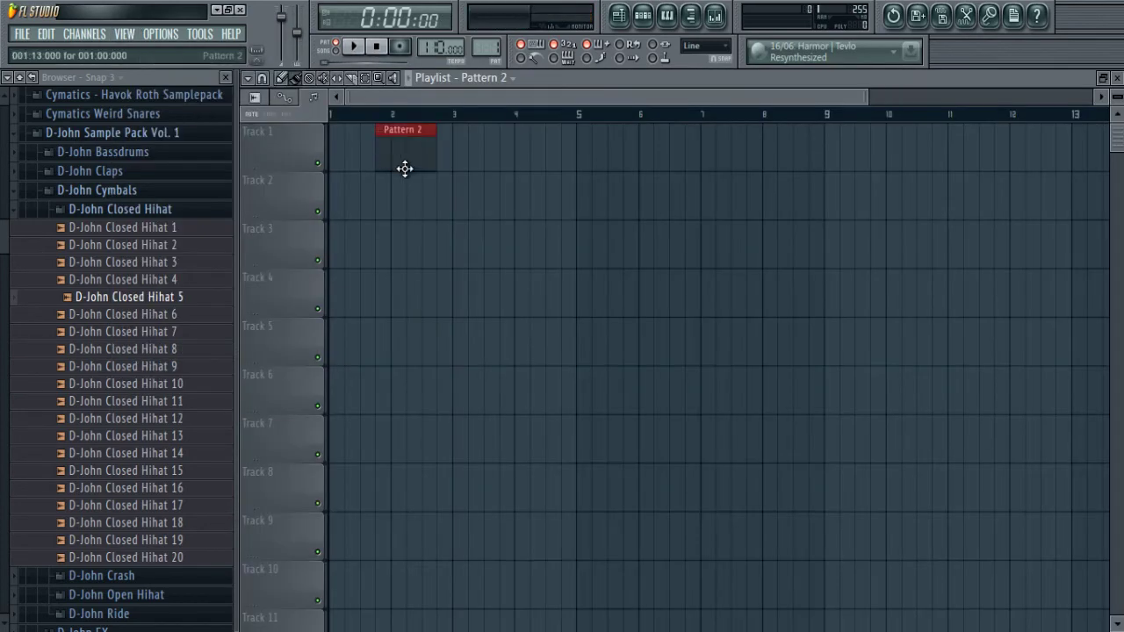
{"action": "left_click", "coordinate": [490, 111]}
{"action": "left_click", "coordinate": [334, 138]}
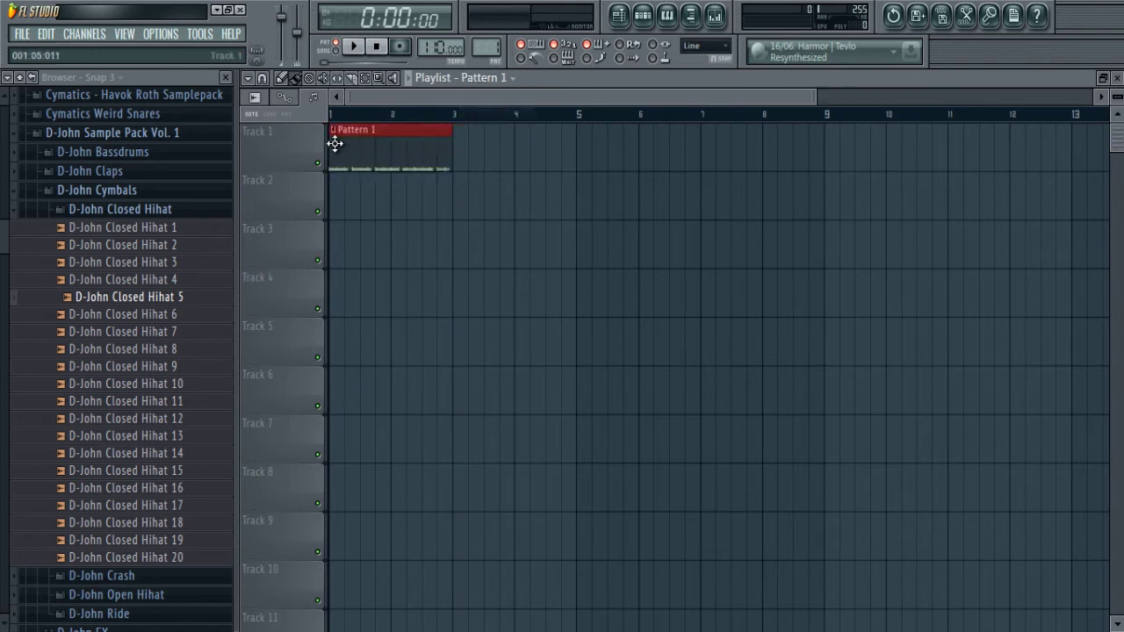
{"action": "left_click", "coordinate": [464, 149]}
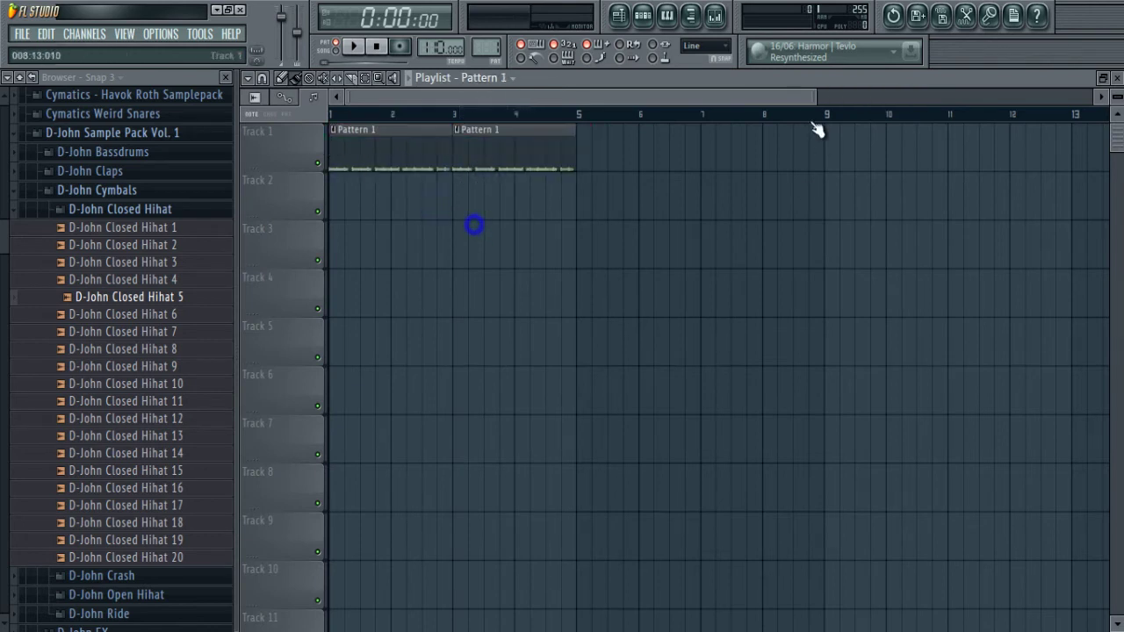
- Add the D-John Crash 3 sample from the D-John Crash folder to Track 2 at bar 1
{"action": "left_click_drag", "start_coordinate": [794, 97], "coordinate": [663, 97]}
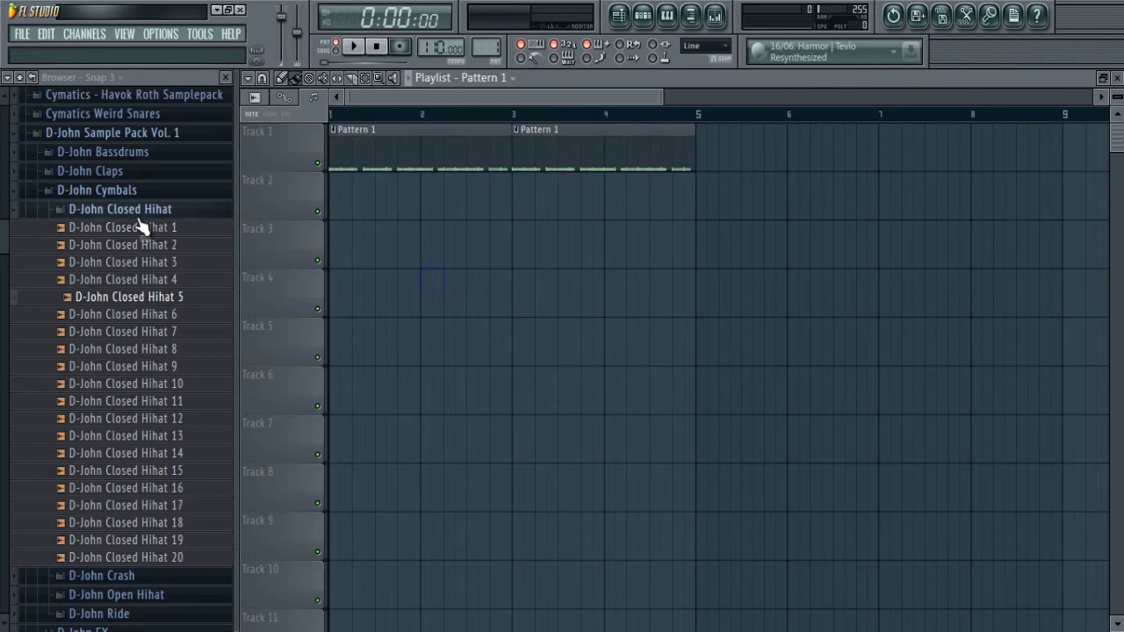
{"action": "left_click", "coordinate": [140, 214]}
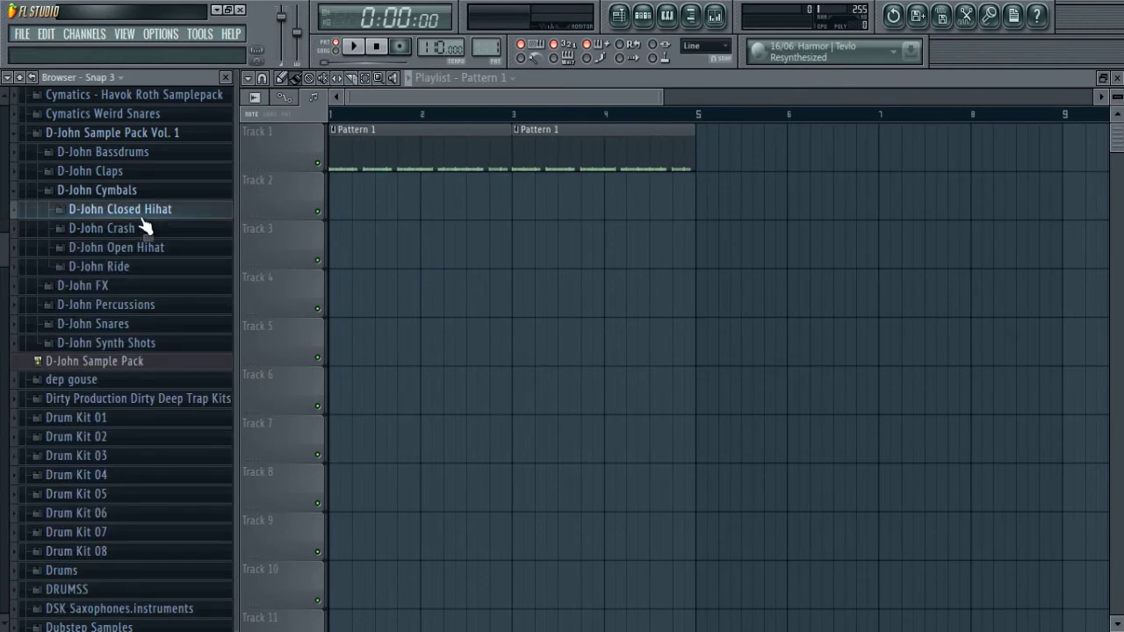
{"action": "left_click", "coordinate": [146, 228]}
{"action": "left_click_drag", "start_coordinate": [138, 281], "coordinate": [333, 201]}
- Play the song and lower the D-John Crash 3 channel volume to 61%
{"action": "left_click", "coordinate": [355, 47]}
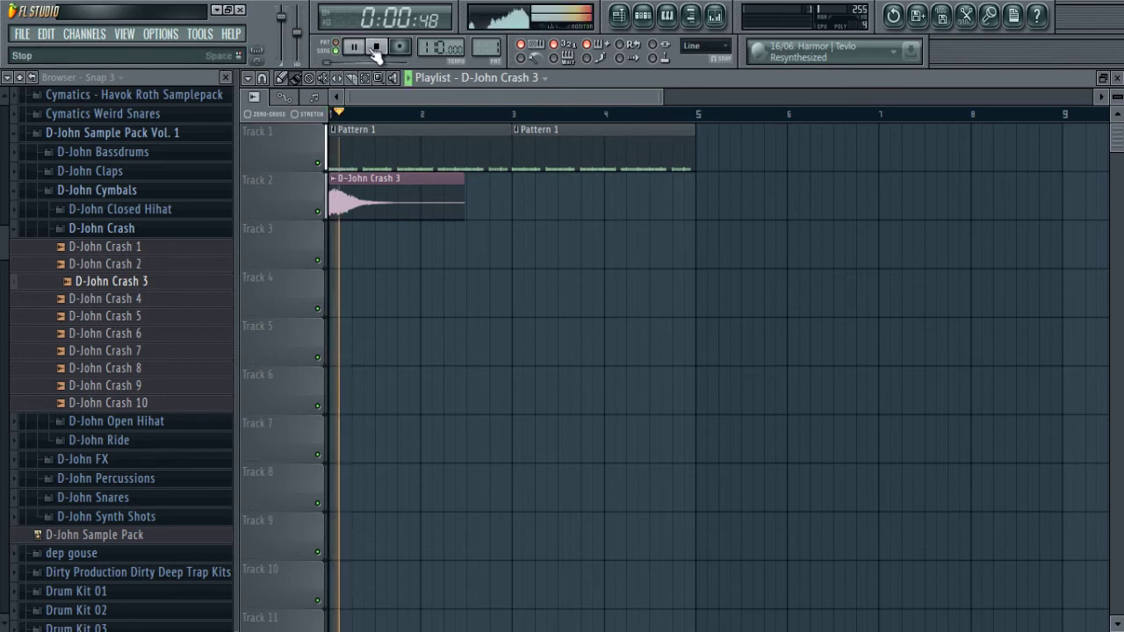
{"action": "double_click", "coordinate": [381, 209]}
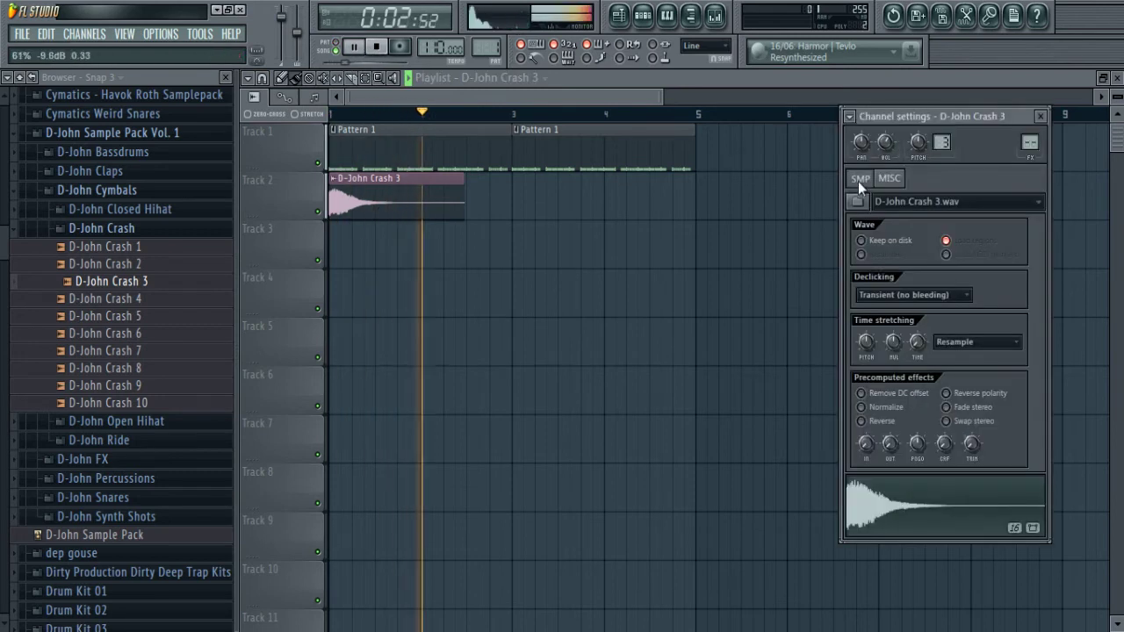
{"action": "left_click", "coordinate": [1040, 116]}
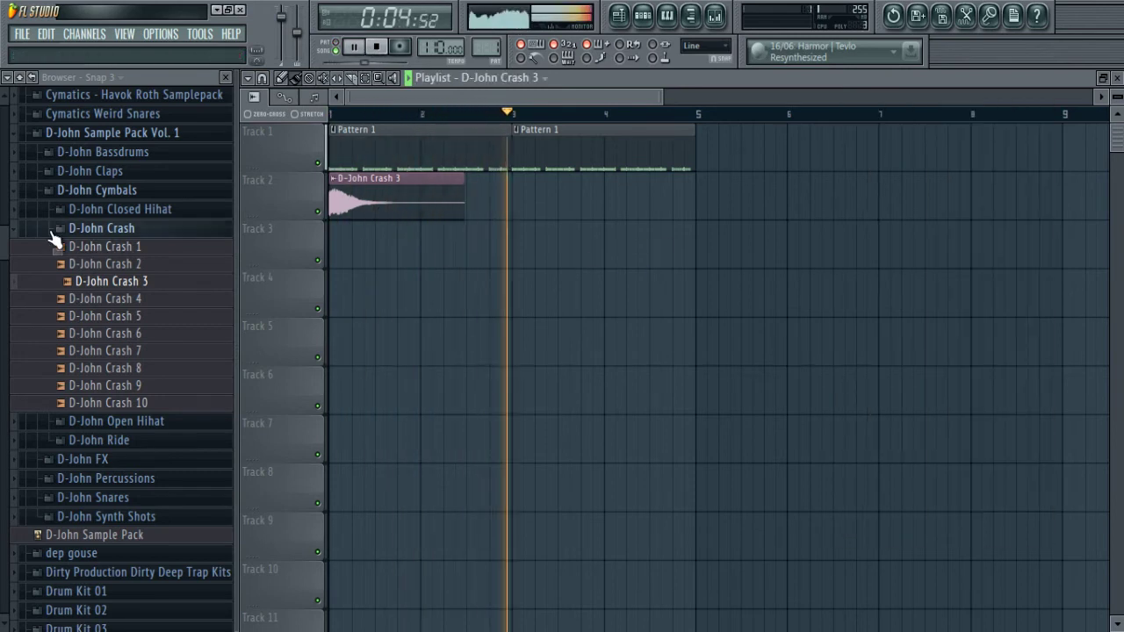
{"action": "left_click", "coordinate": [53, 234]}
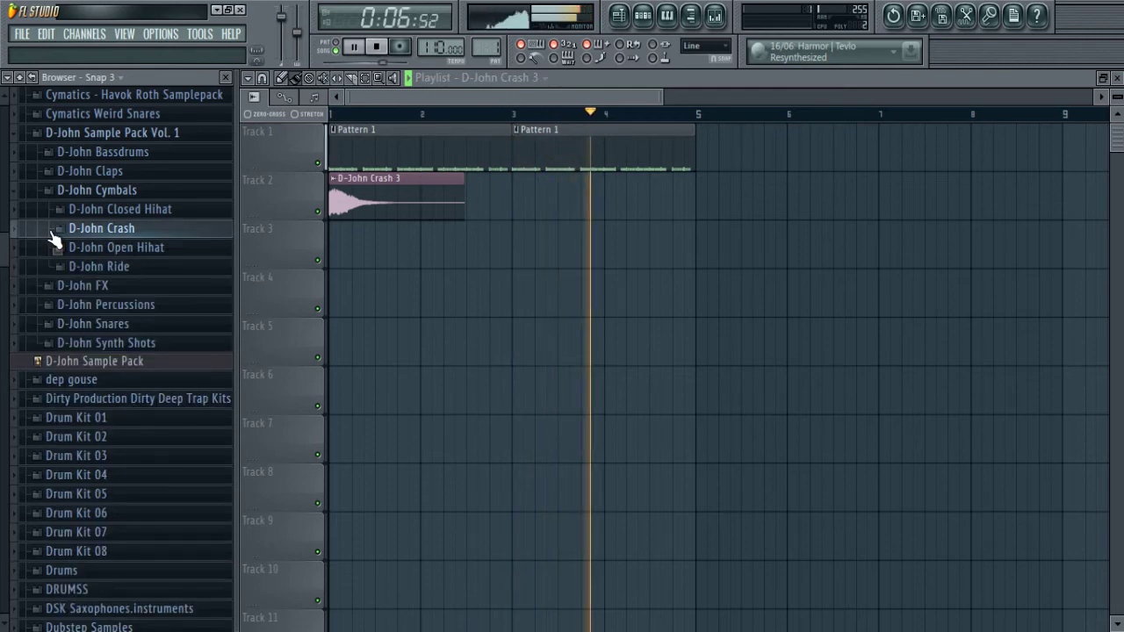
{"action": "left_click", "coordinate": [376, 46]}
- Audition the D-John Ride samples and fill bars 3 and 4 on Track 4 with eight one-beat D-John Ride 6 clips
{"action": "left_click", "coordinate": [105, 267]}
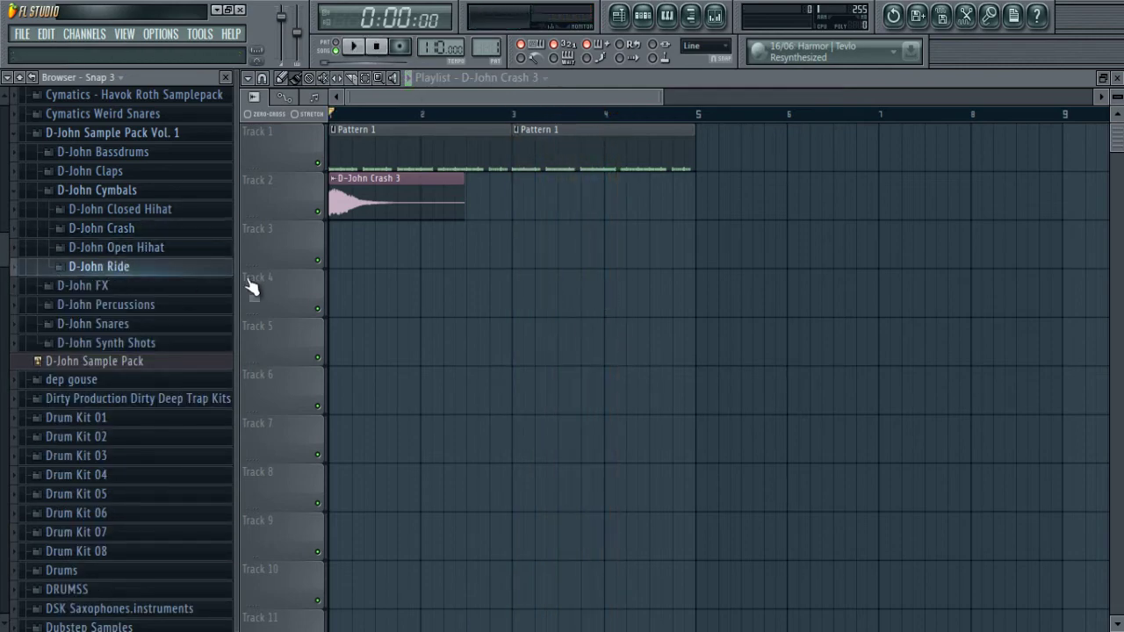
{"action": "left_click", "coordinate": [134, 268]}
{"action": "left_click", "coordinate": [90, 322]}
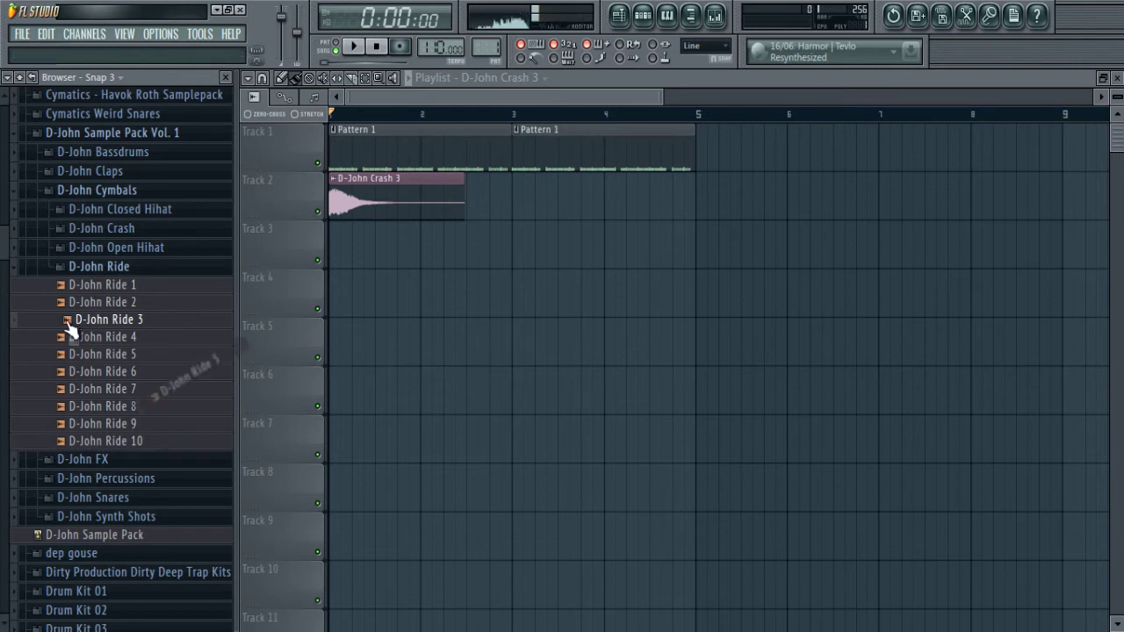
{"action": "left_click", "coordinate": [83, 303]}
{"action": "left_click", "coordinate": [92, 286]}
{"action": "left_click", "coordinate": [92, 391]}
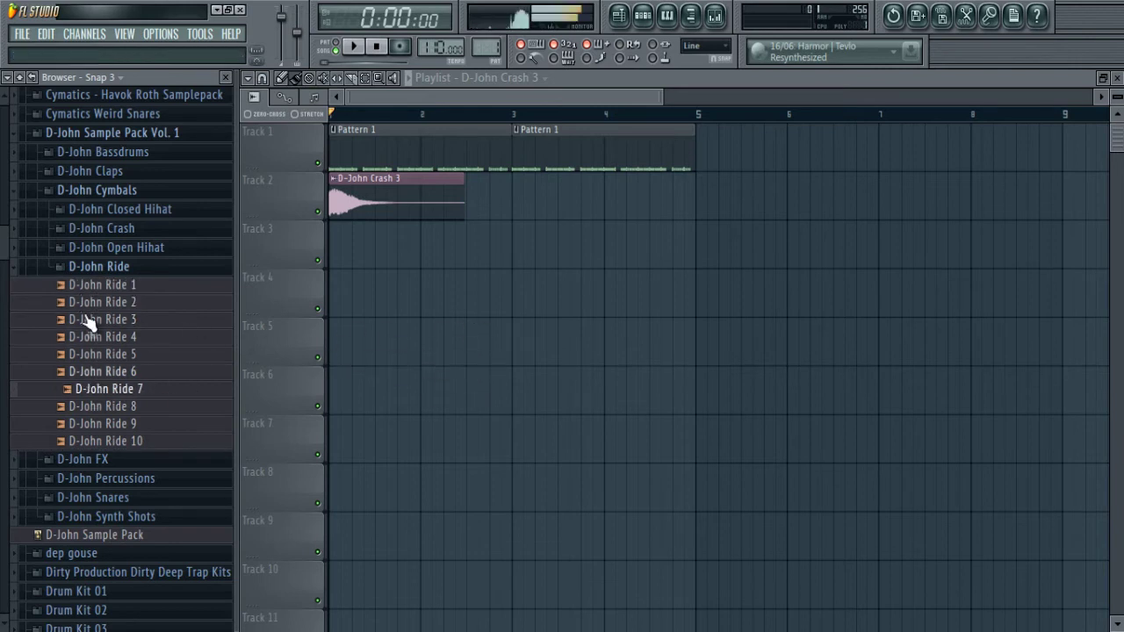
{"action": "left_click_drag", "start_coordinate": [93, 372], "coordinate": [535, 289]}
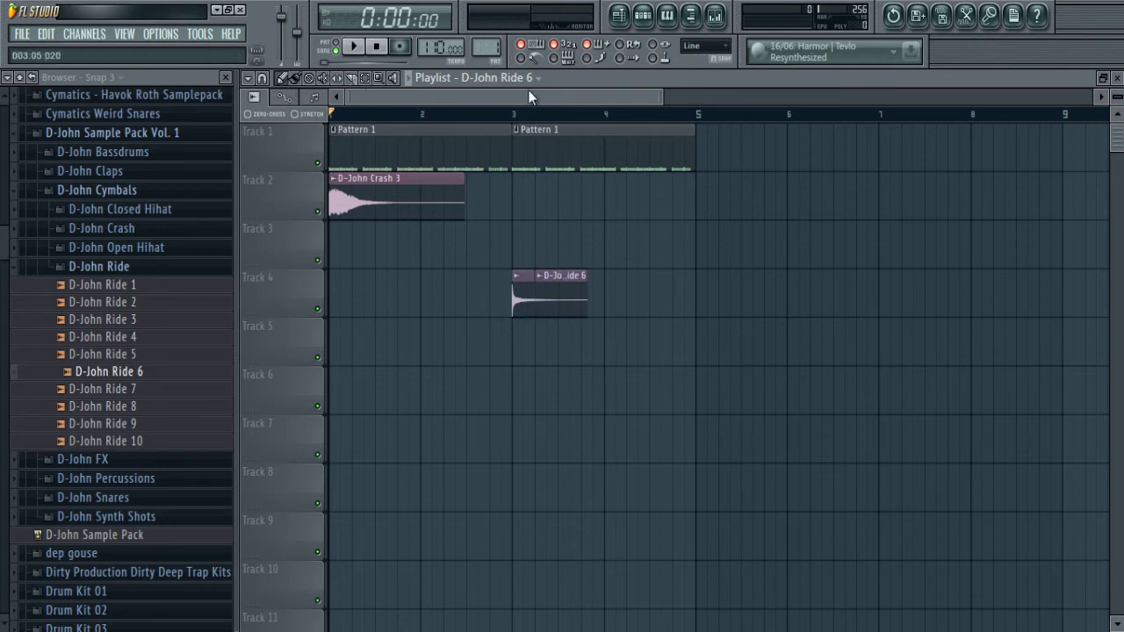
{"action": "right_click", "coordinate": [566, 271]}
{"action": "mouse_move", "coordinate": [523, 291]}
{"action": "left_mouse_down"}
{"action": "mouse_move", "coordinate": [364, 302]}
{"action": "mouse_move", "coordinate": [714, 300]}
{"action": "left_mouse_up"}
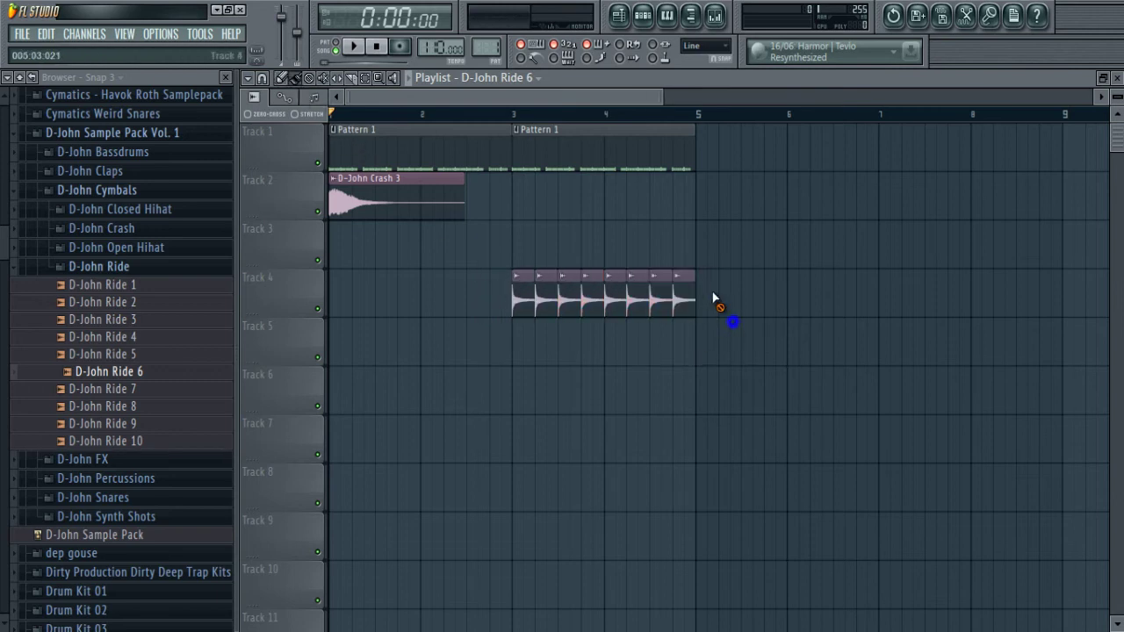
- Play the song from bar 3 and lower the D-John Ride 6 channel volume to 36%
{"action": "left_click", "coordinate": [519, 118]}
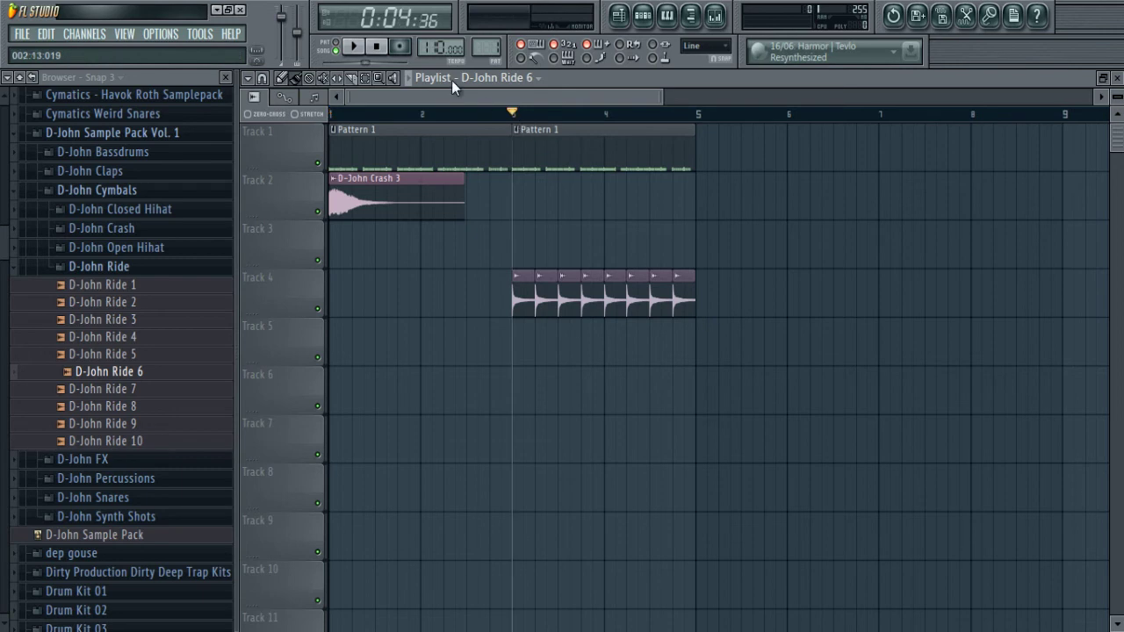
{"action": "left_click", "coordinate": [354, 47]}
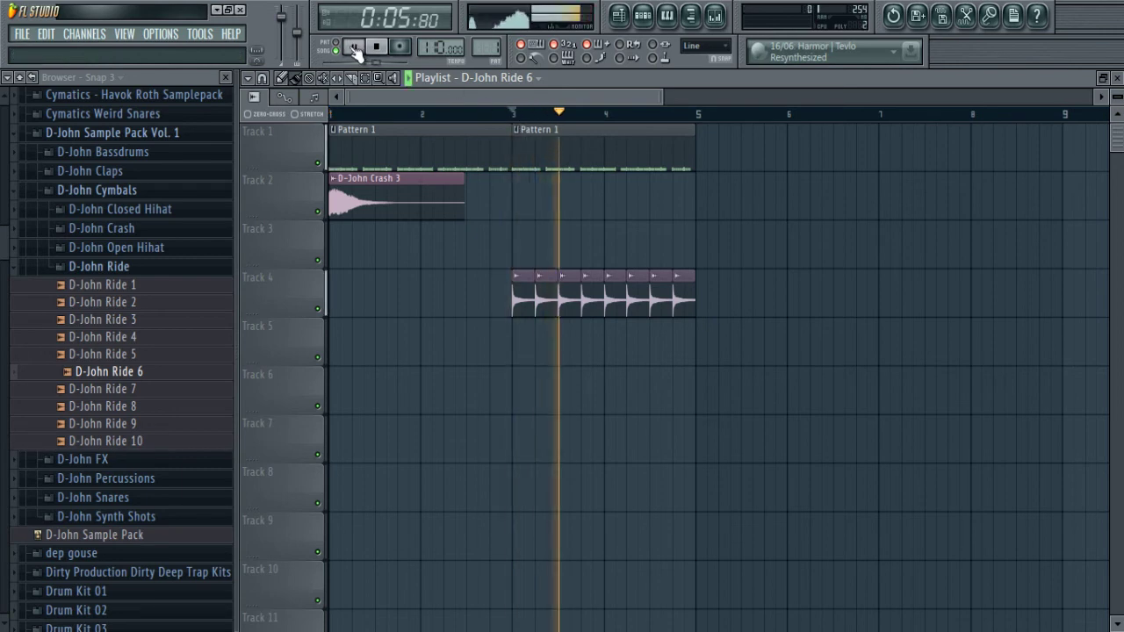
{"action": "double_click", "coordinate": [557, 279]}
{"action": "key", "text": "space"}
{"action": "left_click_drag", "start_coordinate": [887, 144], "coordinate": [888, 167]}
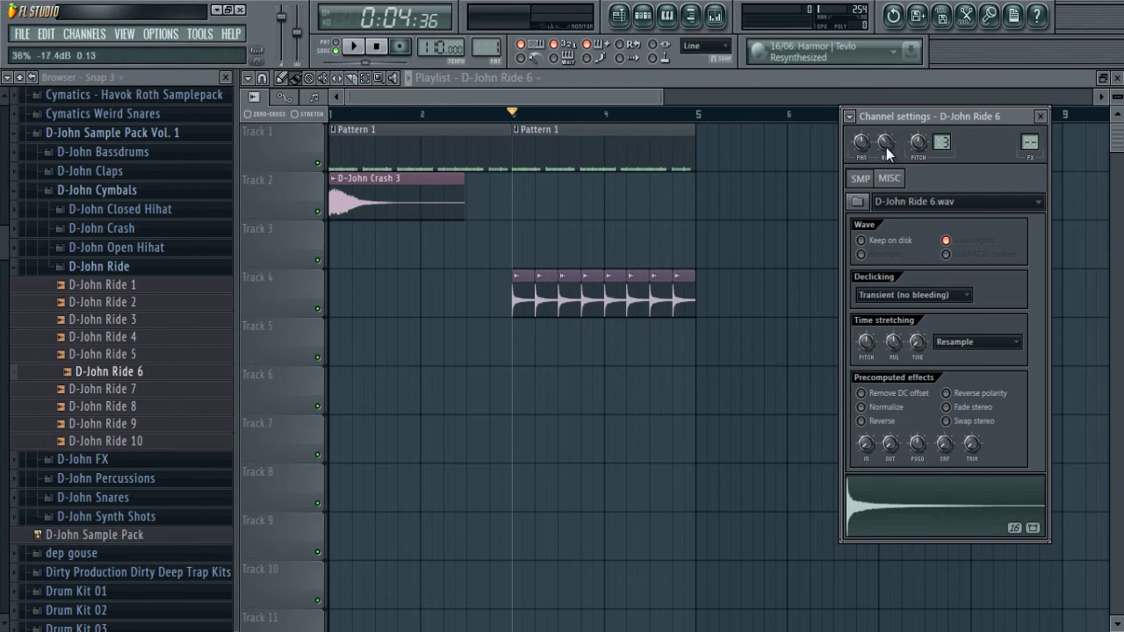
- Play the song from bar 3 to check the ride level, stopping playback when done
{"action": "key", "text": "space"}
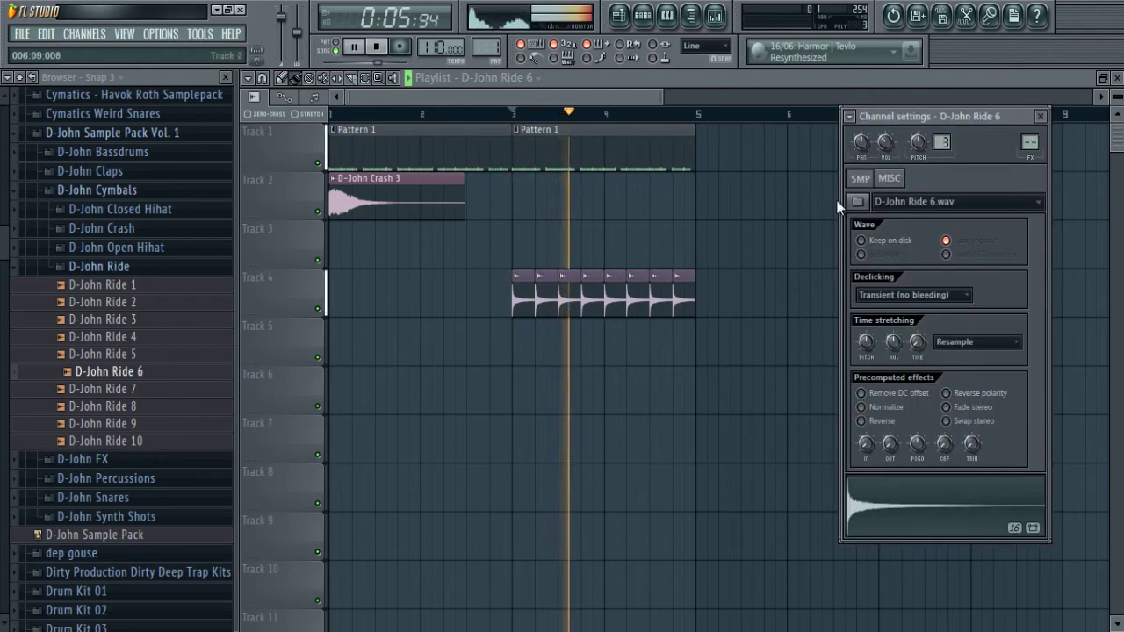
{"action": "left_click", "coordinate": [377, 49]}
{"action": "key", "text": "Escape"}
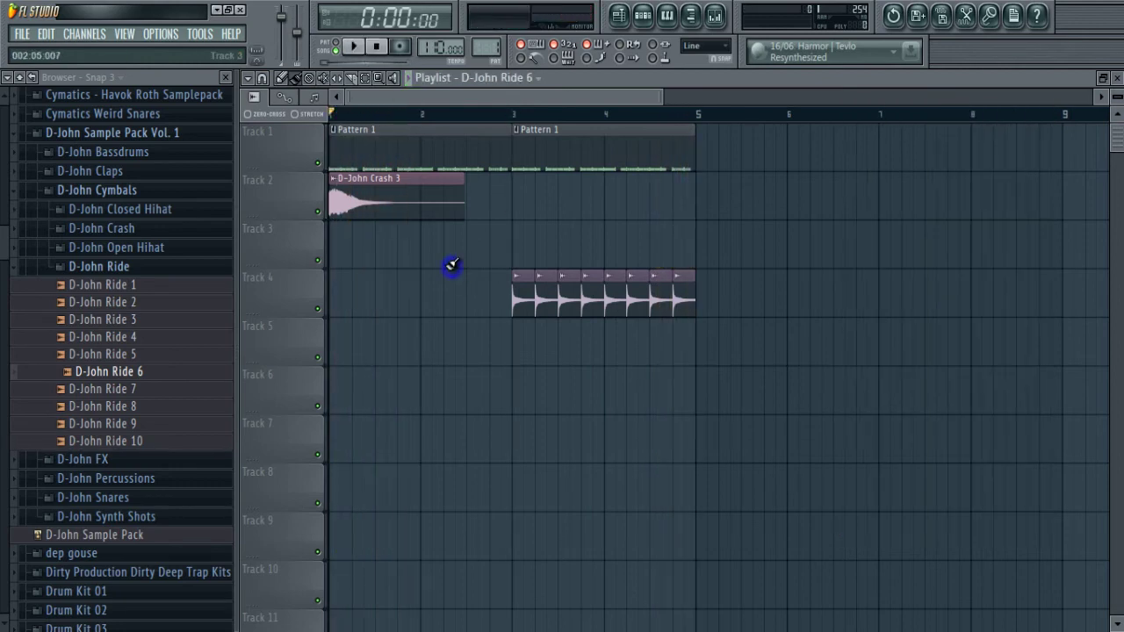
- Show all channels in the step sequencer and open the Cymatics Weird Snare 8 channel settings
{"action": "left_click", "coordinate": [1119, 78]}
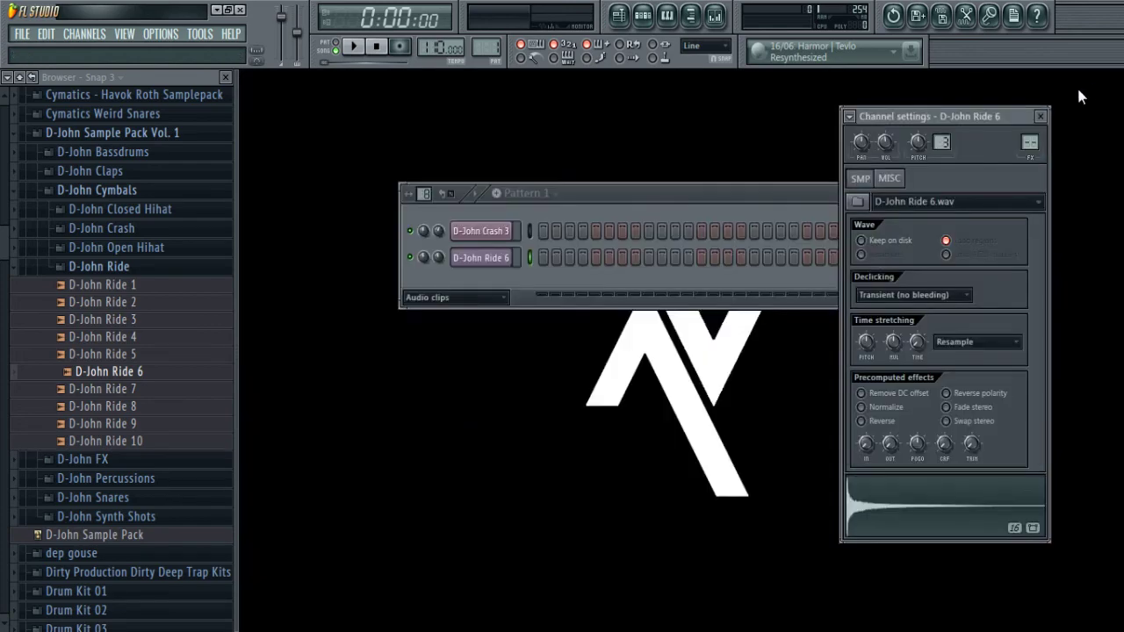
{"action": "left_click", "coordinate": [441, 299]}
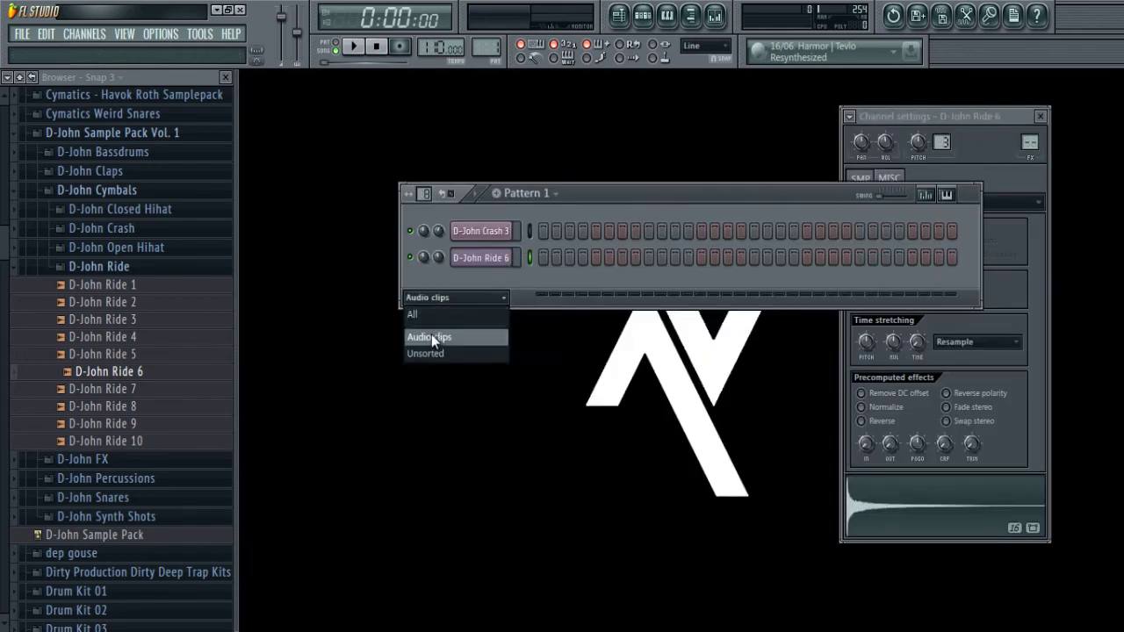
{"action": "left_click", "coordinate": [424, 316]}
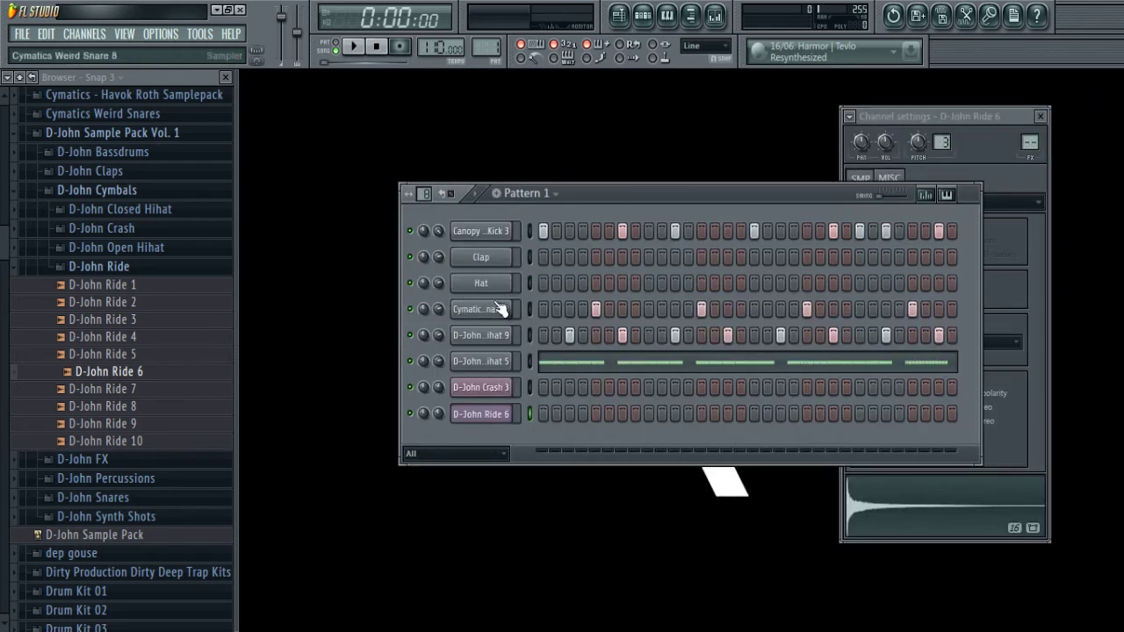
{"action": "left_click", "coordinate": [496, 336]}
{"action": "left_click", "coordinate": [492, 309]}
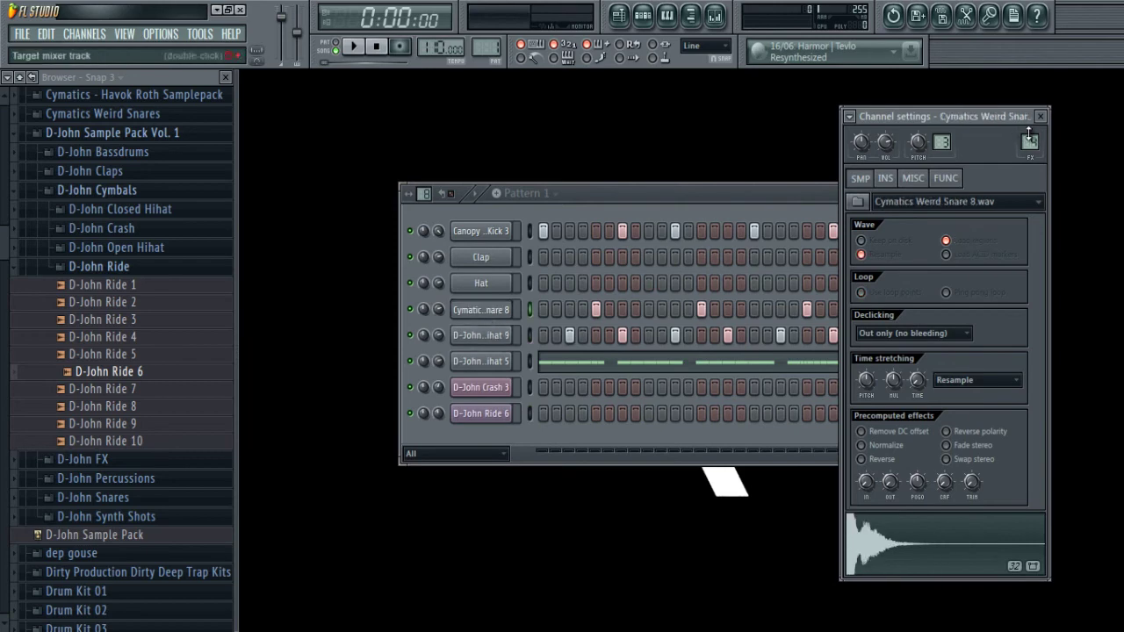
{"action": "left_click_drag", "start_coordinate": [1016, 124], "coordinate": [937, 135]}
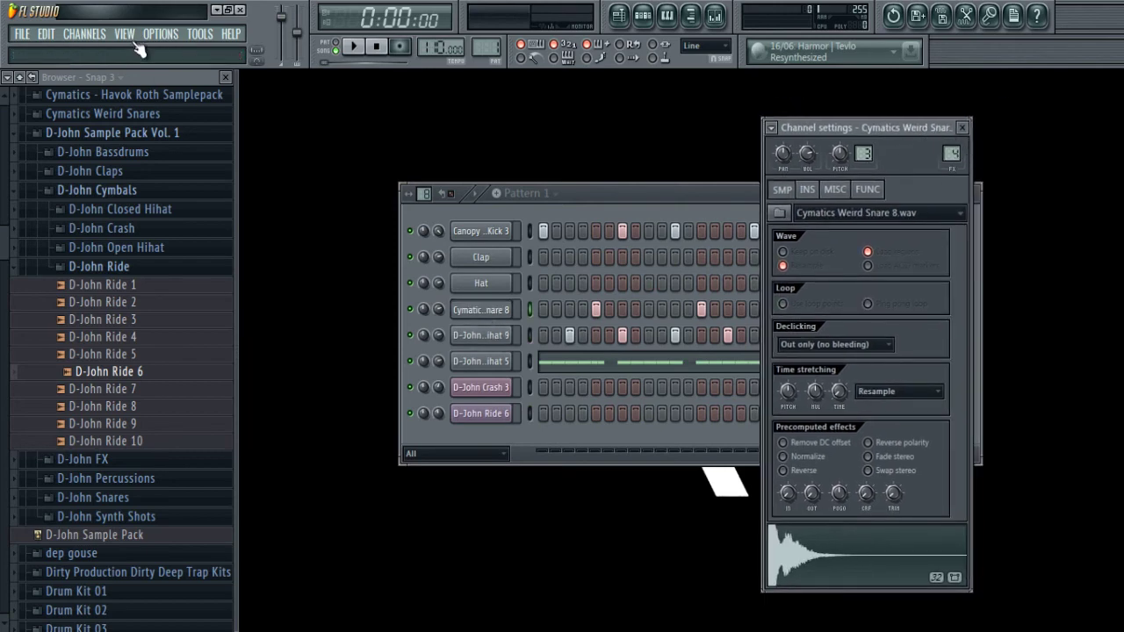
- Add Fruity Reeverb 2 to mixer Insert 4, raising its decay slightly and lowering its wet level
{"action": "left_click", "coordinate": [136, 39]}
{"action": "left_click", "coordinate": [139, 121]}
{"action": "left_click", "coordinate": [920, 293]}
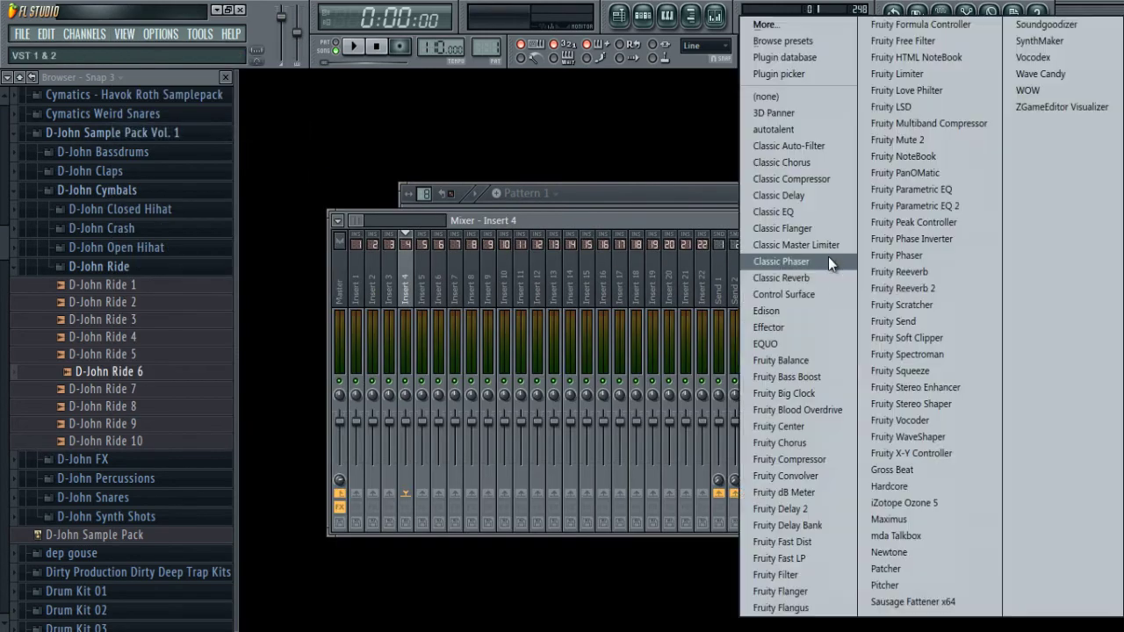
{"action": "left_click", "coordinate": [894, 288]}
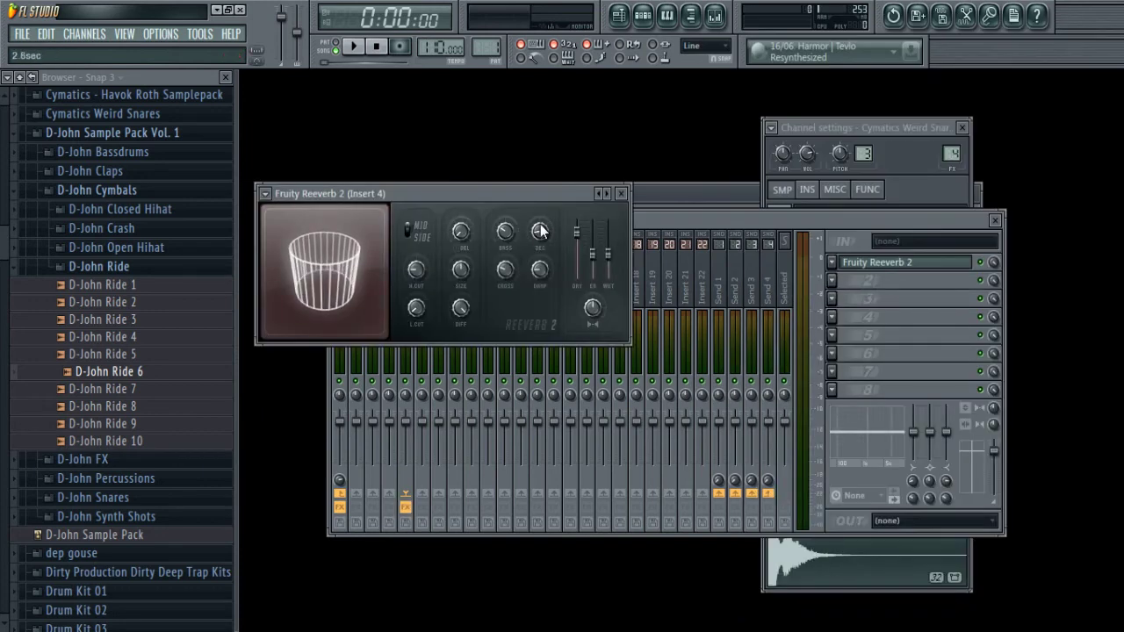
{"action": "left_click_drag", "start_coordinate": [541, 226], "coordinate": [541, 217]}
{"action": "left_click_drag", "start_coordinate": [608, 254], "coordinate": [608, 267]}
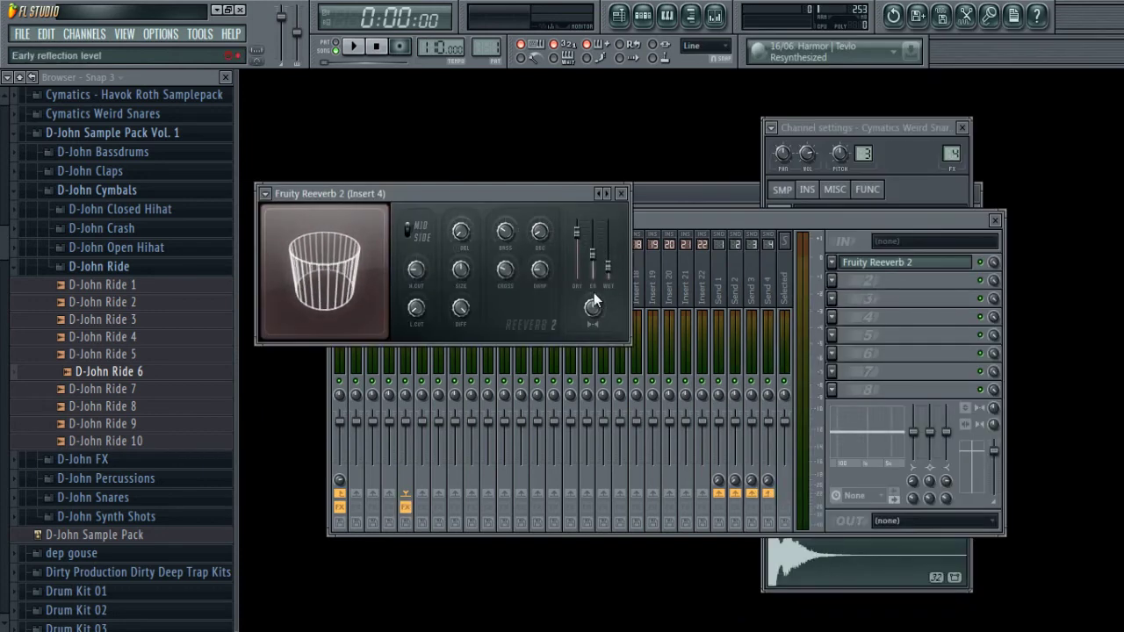
{"action": "left_click", "coordinate": [621, 194]}
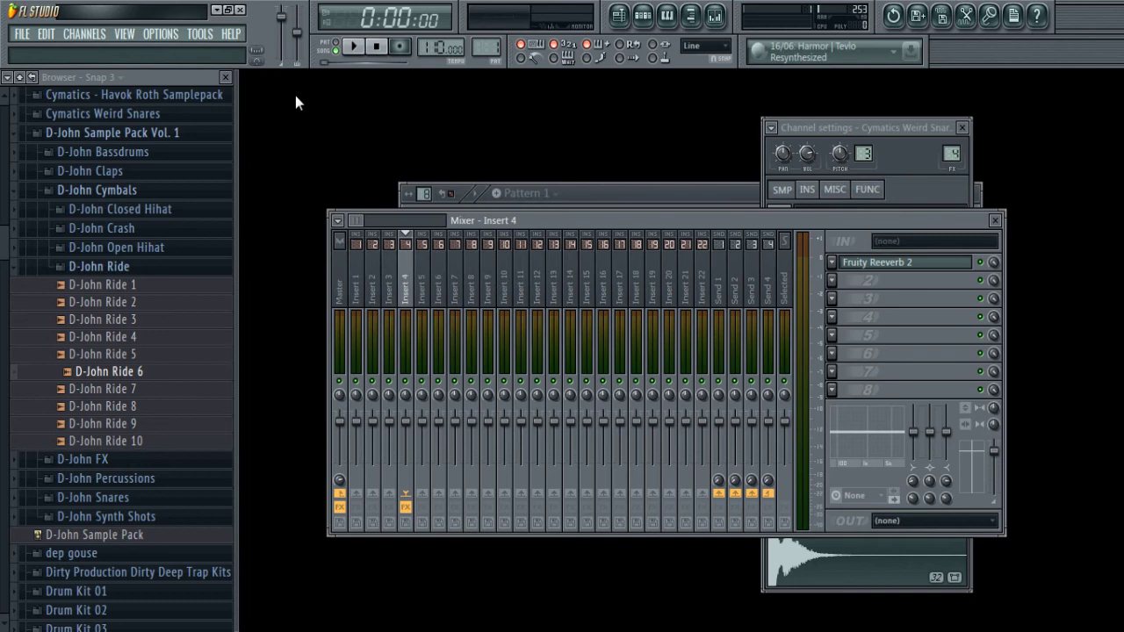
- Return to the playlist and route the D-John Crash 3 channel to mixer track 6 while the song plays
{"action": "left_click", "coordinate": [125, 37]}
{"action": "left_click", "coordinate": [135, 60]}
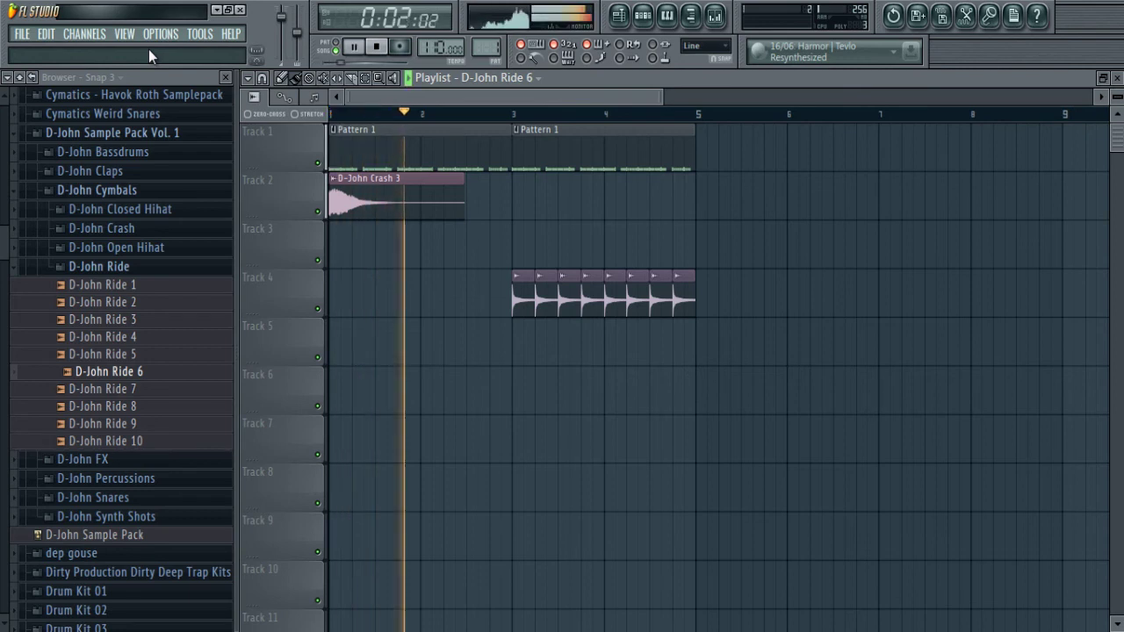
{"action": "left_click", "coordinate": [124, 34]}
{"action": "left_click", "coordinate": [150, 147]}
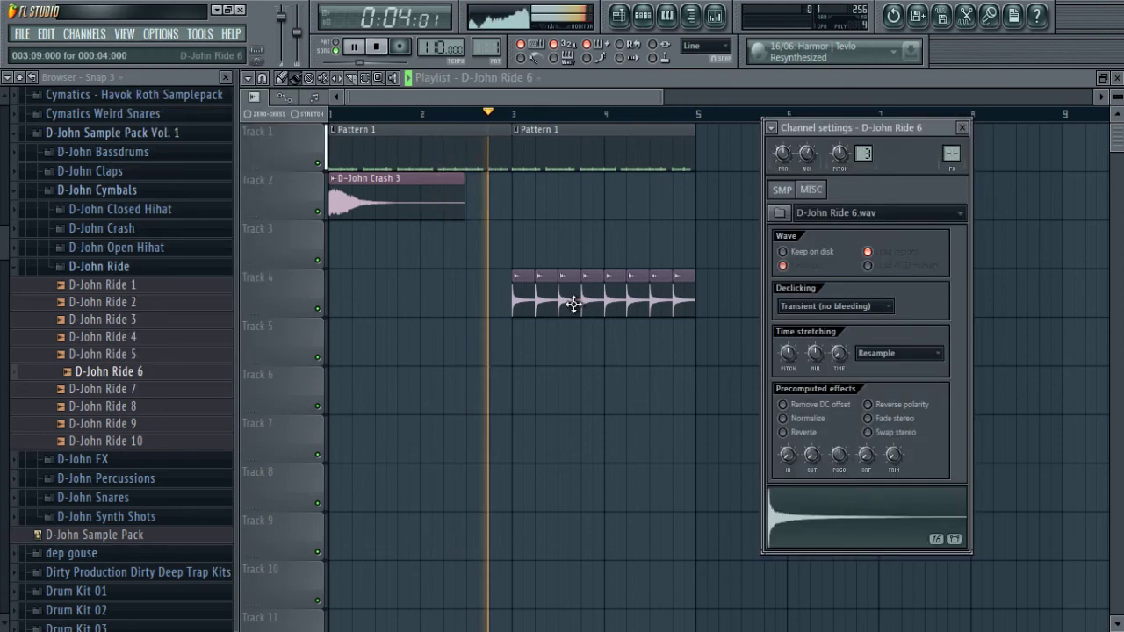
{"action": "left_click", "coordinate": [417, 205]}
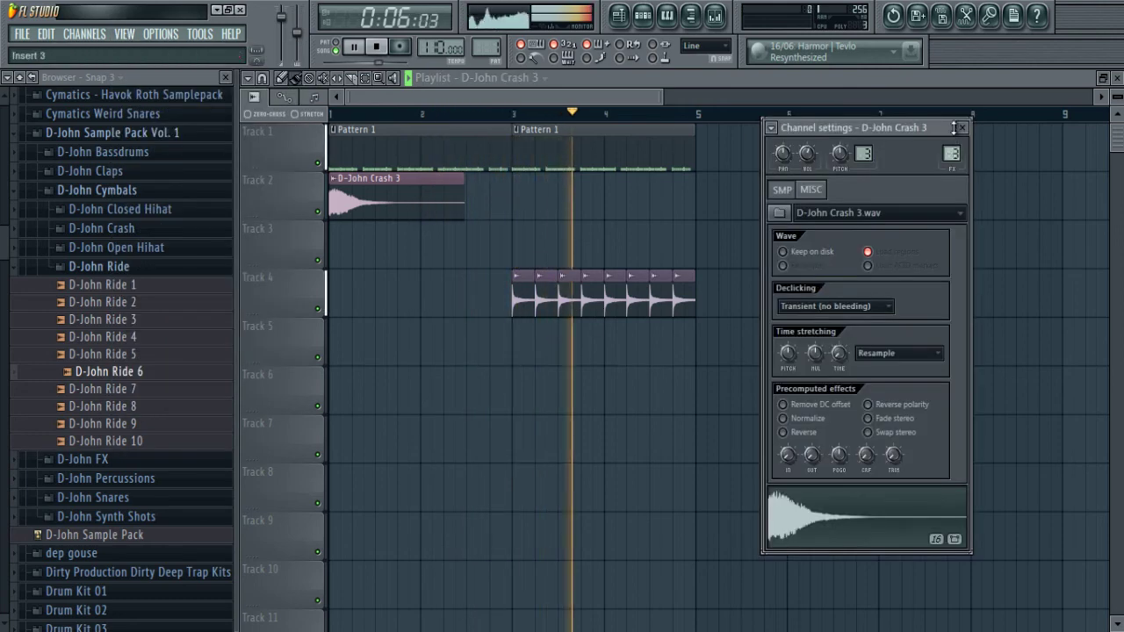
- Stop playback and add Fruity Reeverb 2 to the first effect slot of mixer Insert 6
{"action": "left_click", "coordinate": [123, 34]}
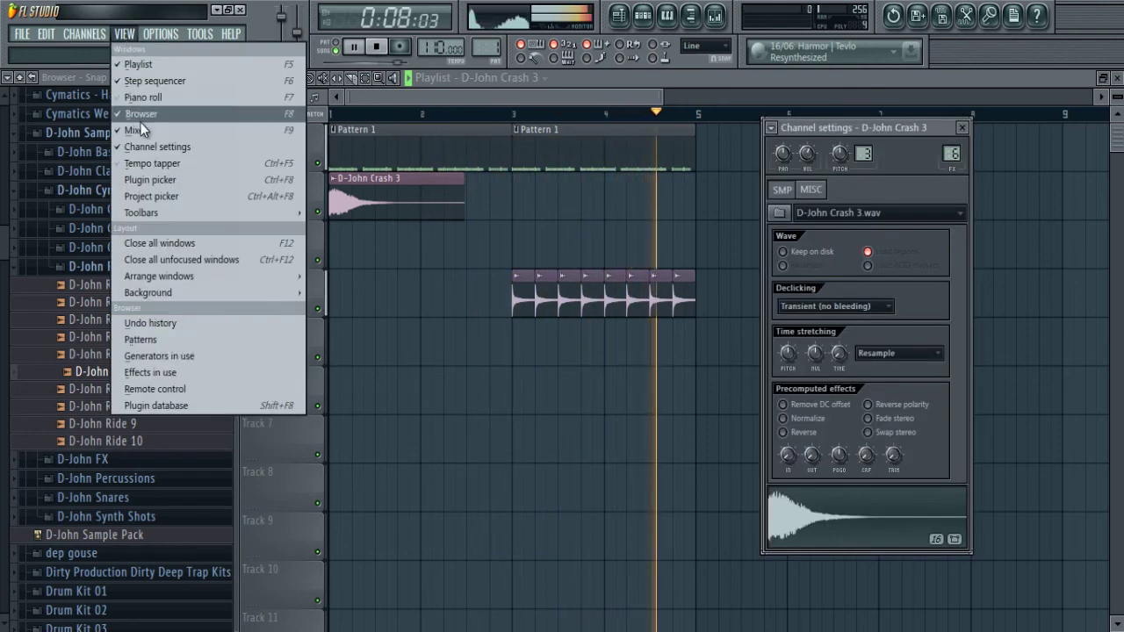
{"action": "left_click", "coordinate": [136, 130]}
{"action": "key", "text": "space"}
{"action": "left_click", "coordinate": [819, 259]}
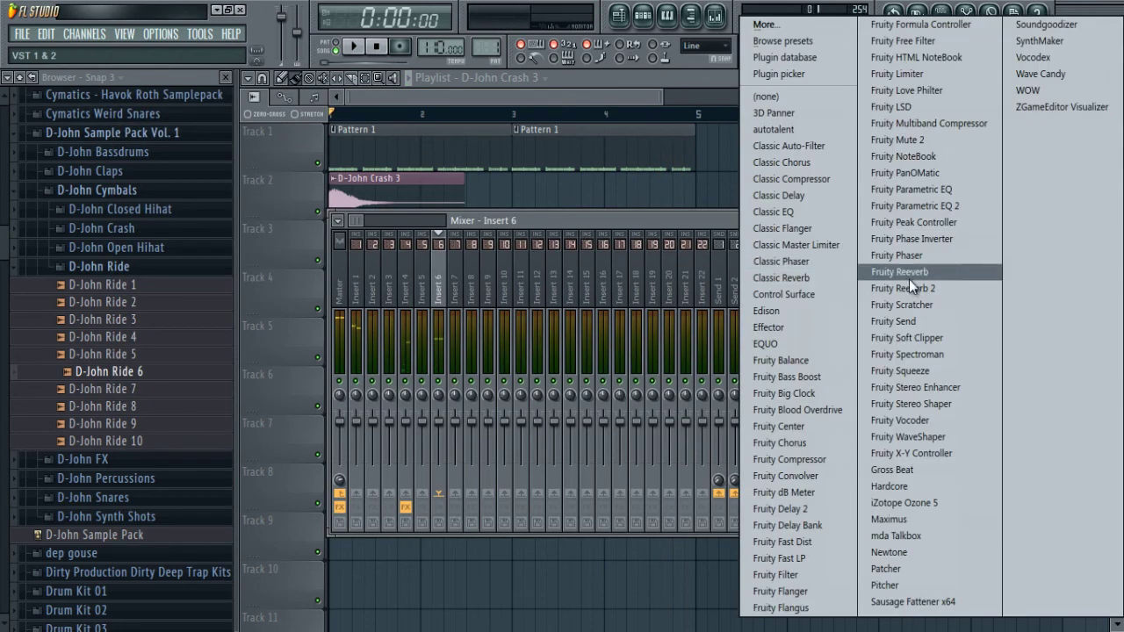
{"action": "left_click", "coordinate": [909, 288]}
- Move Fruity Reeverb 2 down one slot on Insert 6 and load Fruity Delay 2 above it
{"action": "left_click", "coordinate": [831, 261]}
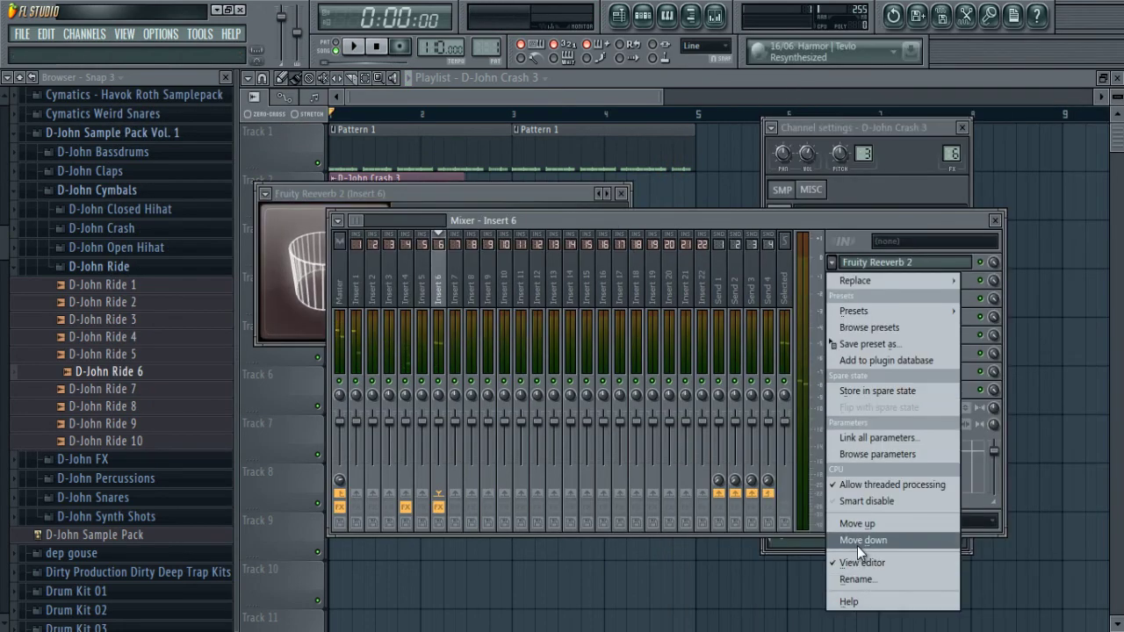
{"action": "left_click", "coordinate": [858, 540]}
{"action": "left_click", "coordinate": [832, 262]}
{"action": "left_click", "coordinate": [797, 514]}
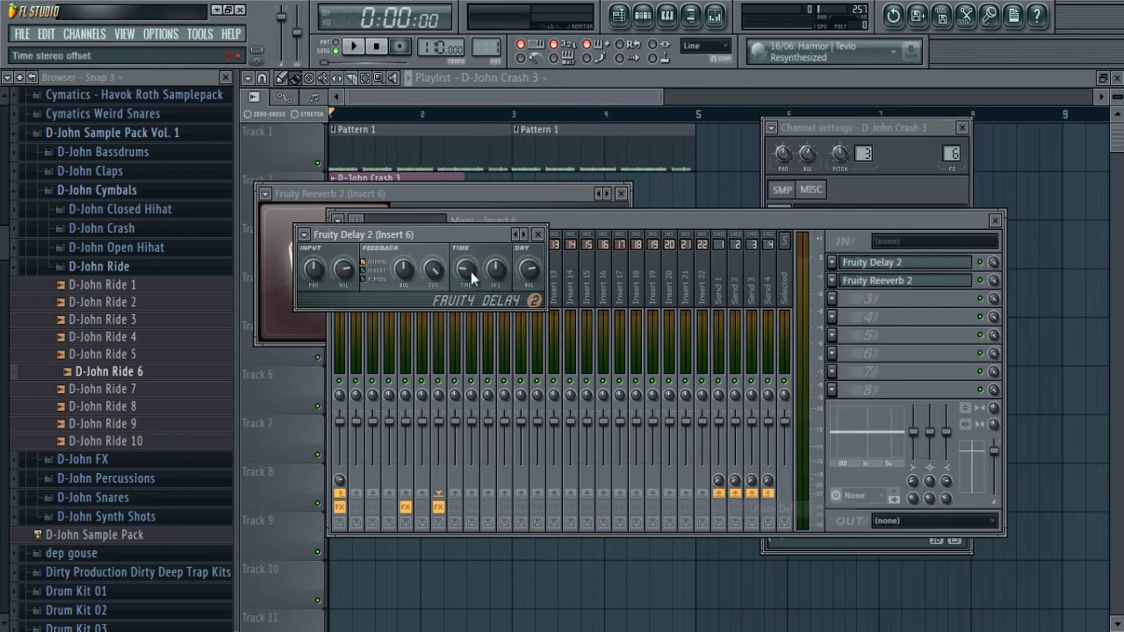
- Try delay times of 2 steps and 1 step in Fruity Delay 2 while listening to the song
{"action": "right_click", "coordinate": [462, 272]}
{"action": "mouse_move", "coordinate": [567, 296]}
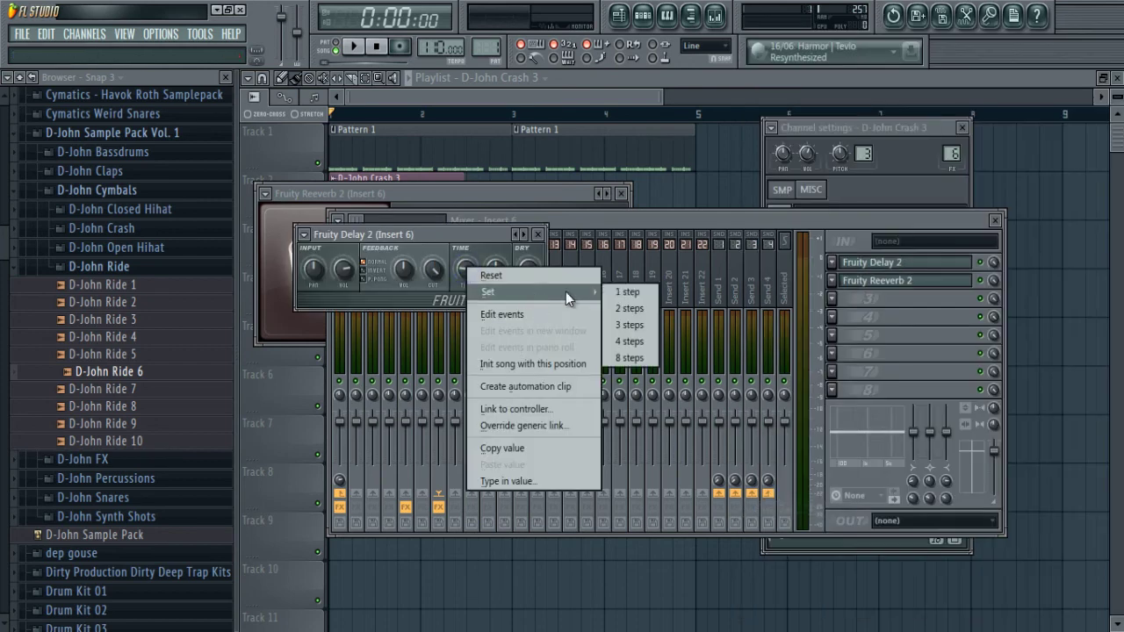
{"action": "left_click", "coordinate": [622, 303]}
{"action": "key", "text": "space"}
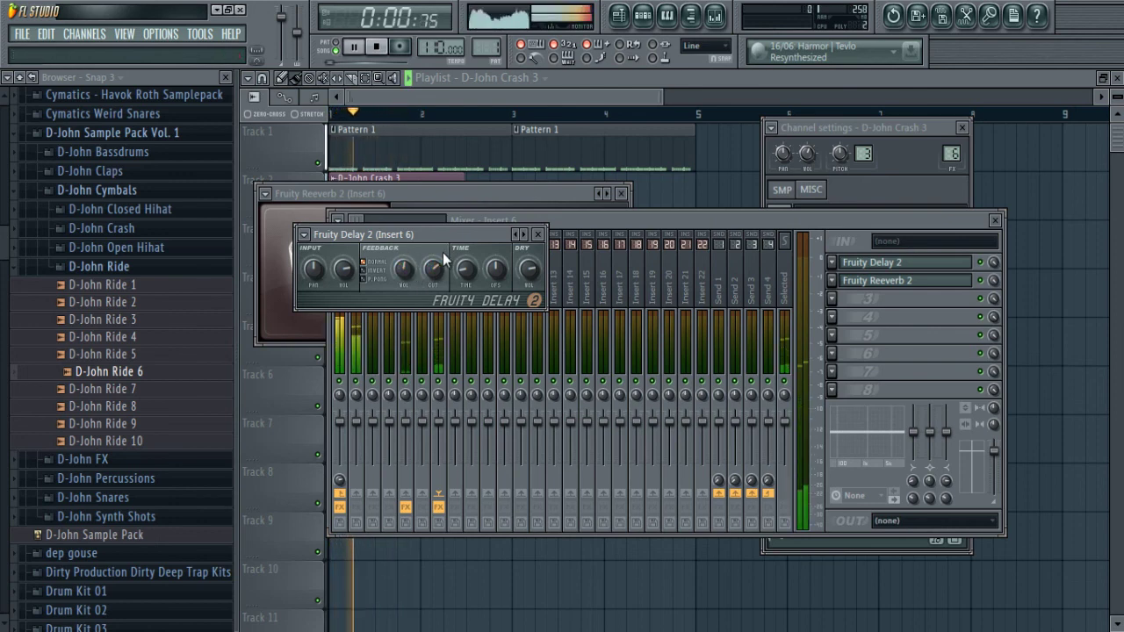
{"action": "key", "text": "space"}
{"action": "right_click", "coordinate": [462, 270]}
{"action": "mouse_move", "coordinate": [598, 295]}
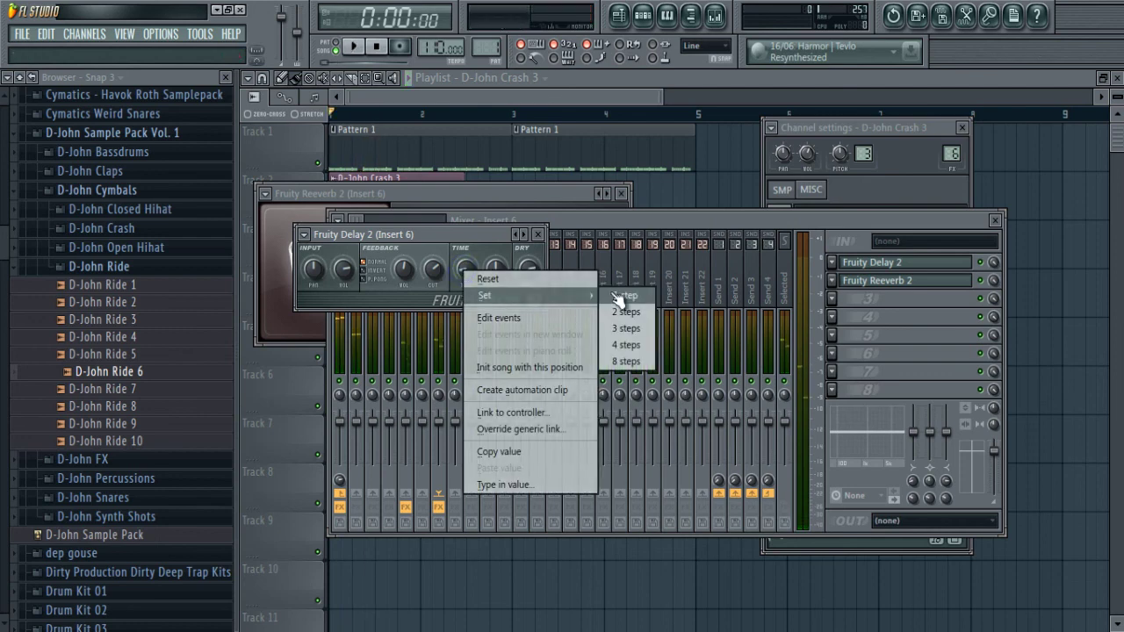
{"action": "key", "text": "space"}
- Set the Fruity Delay 2 time to 4 steps and lower its feedback cutoff
{"action": "right_click", "coordinate": [460, 273]}
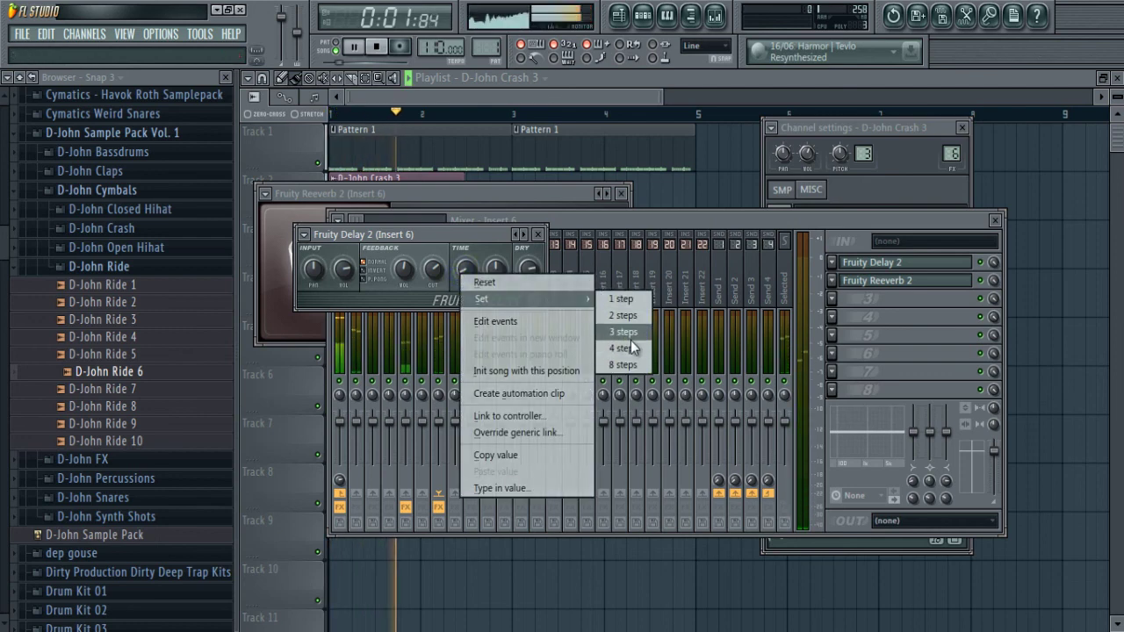
{"action": "left_click", "coordinate": [629, 345]}
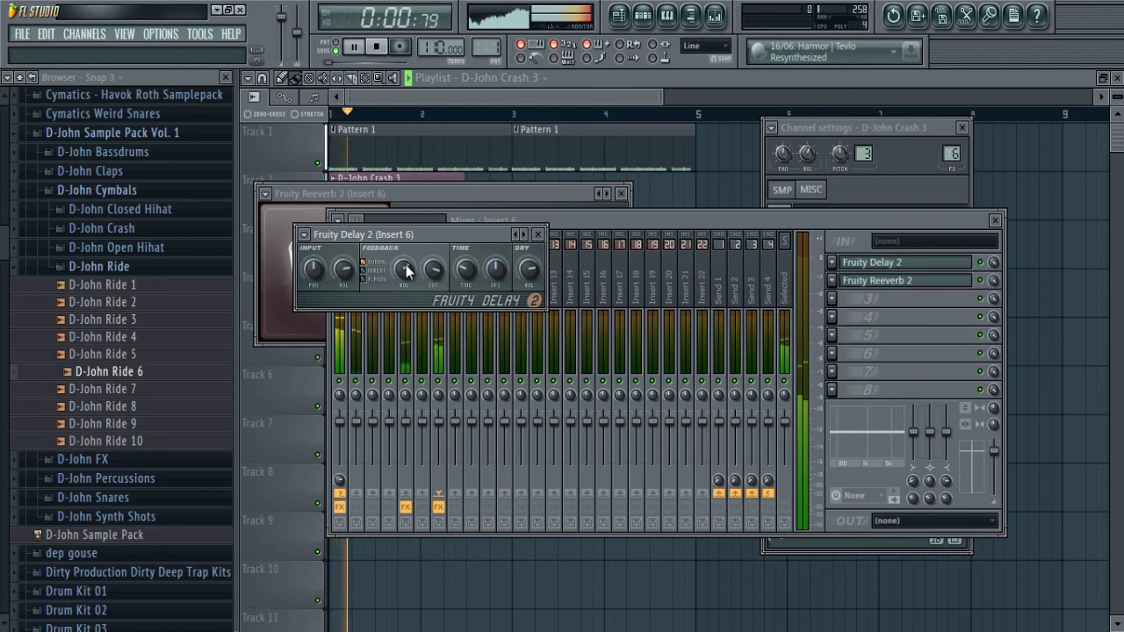
{"action": "left_click_drag", "start_coordinate": [433, 269], "coordinate": [429, 288]}
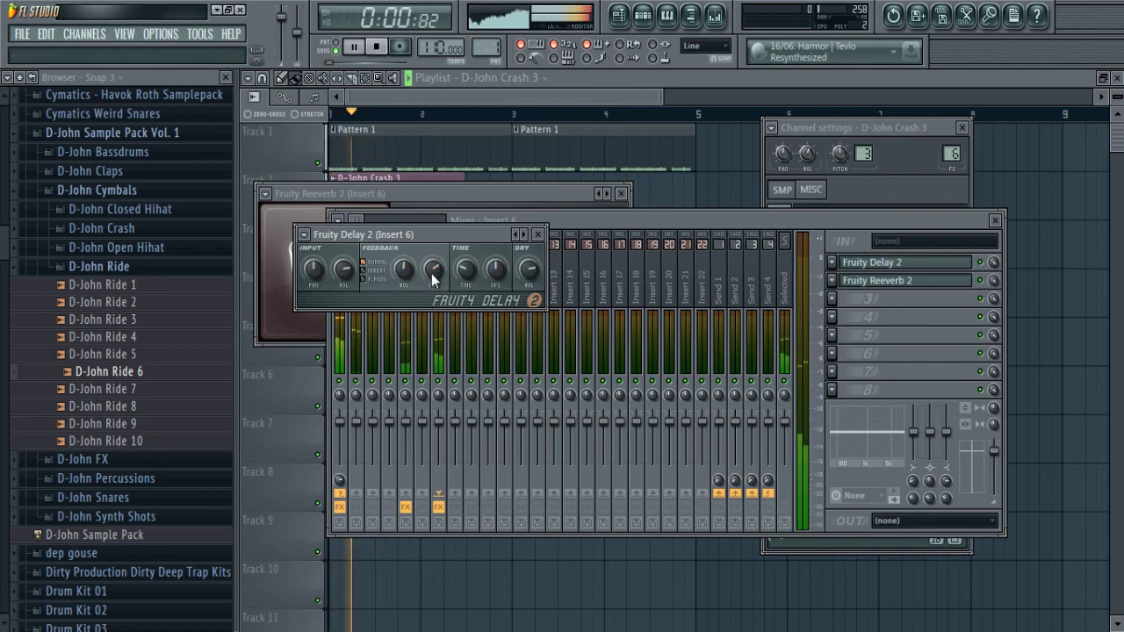
- Bring the playlist back to the front and save the project
{"action": "left_click", "coordinate": [394, 106]}
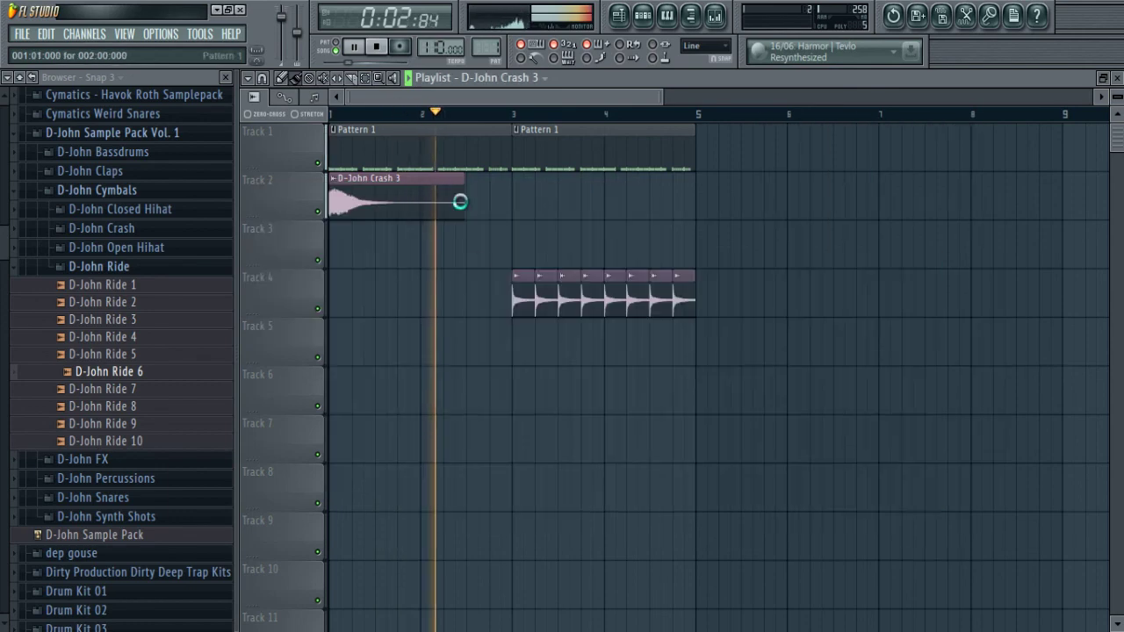
{"action": "key", "text": "ctrl+s"}
{"action": "left_click", "coordinate": [886, 118]}
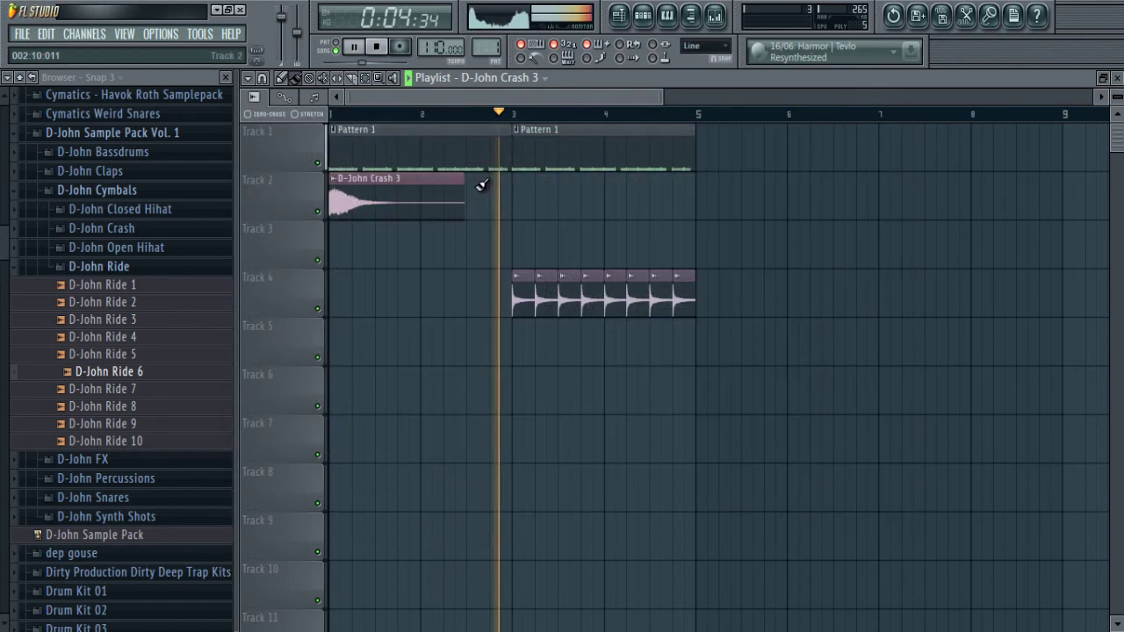
- Place a second D-John Crash 3 clip at bar 3 on Track 2, stop playback and hide the browser
{"action": "left_click", "coordinate": [527, 191]}
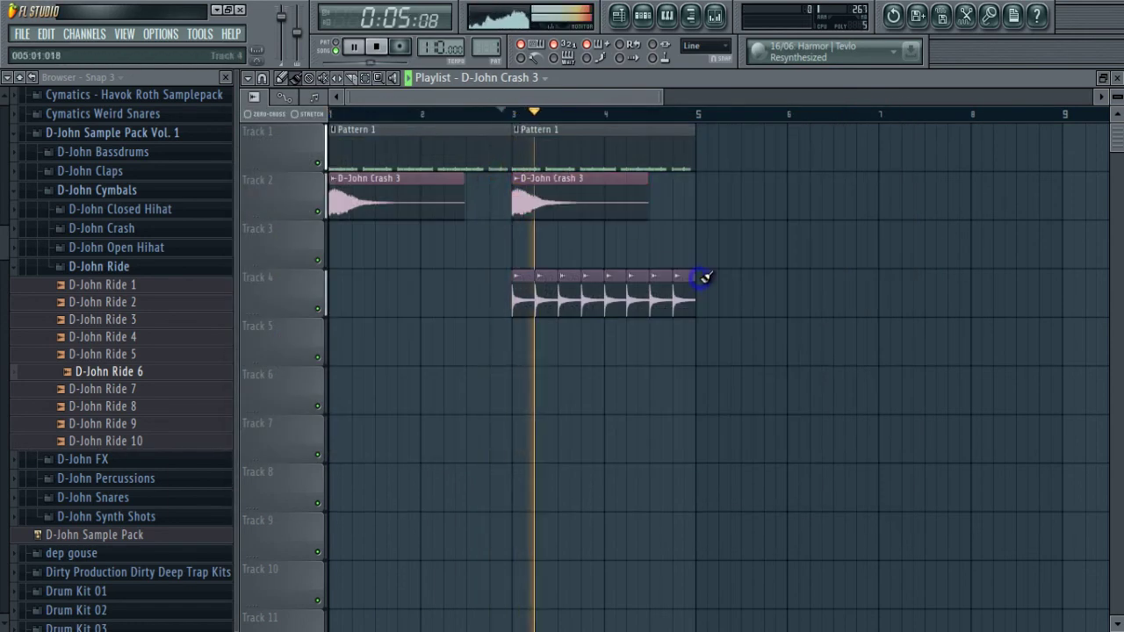
{"action": "left_click", "coordinate": [376, 47]}
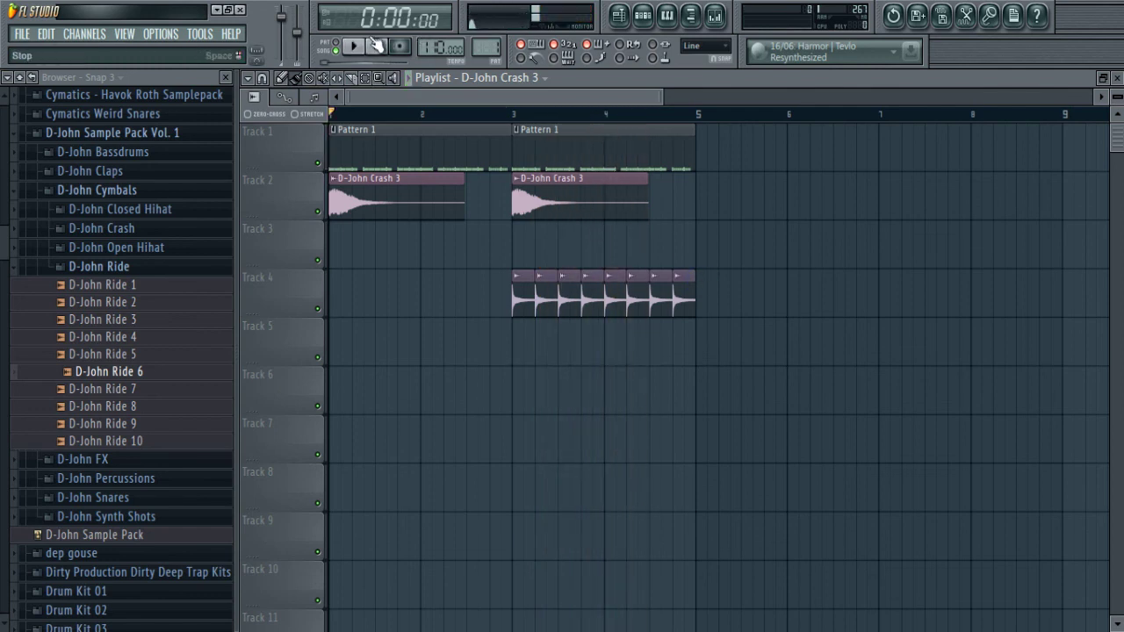
{"action": "left_click", "coordinate": [226, 78]}
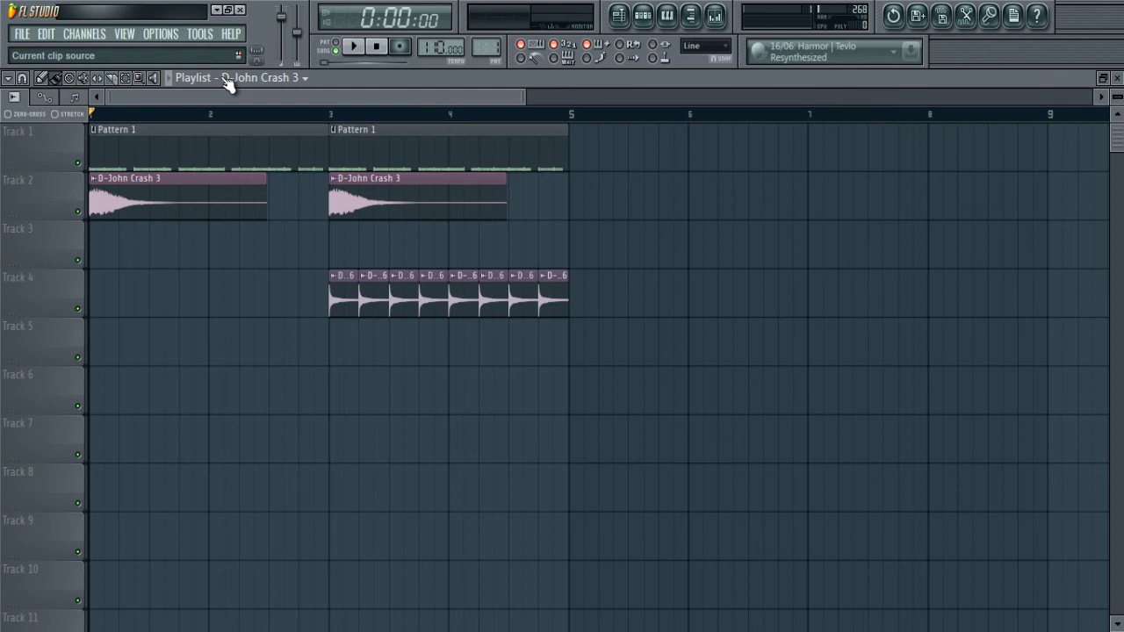